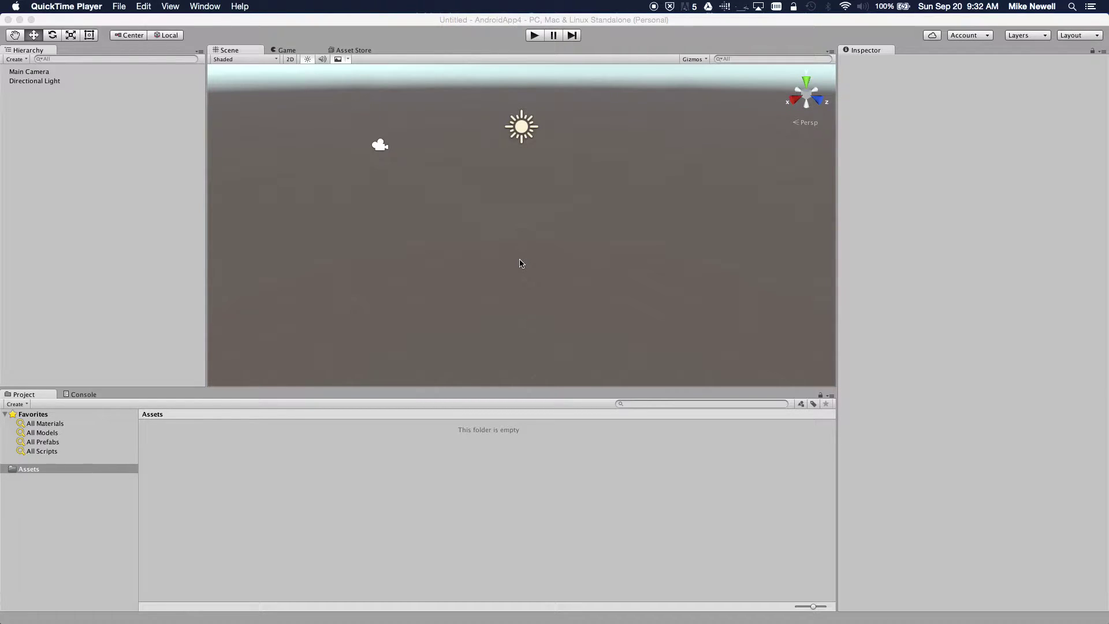
Step: Save the untitled scene in the Assets folder as AndroidApp4
left_click(415, 50)
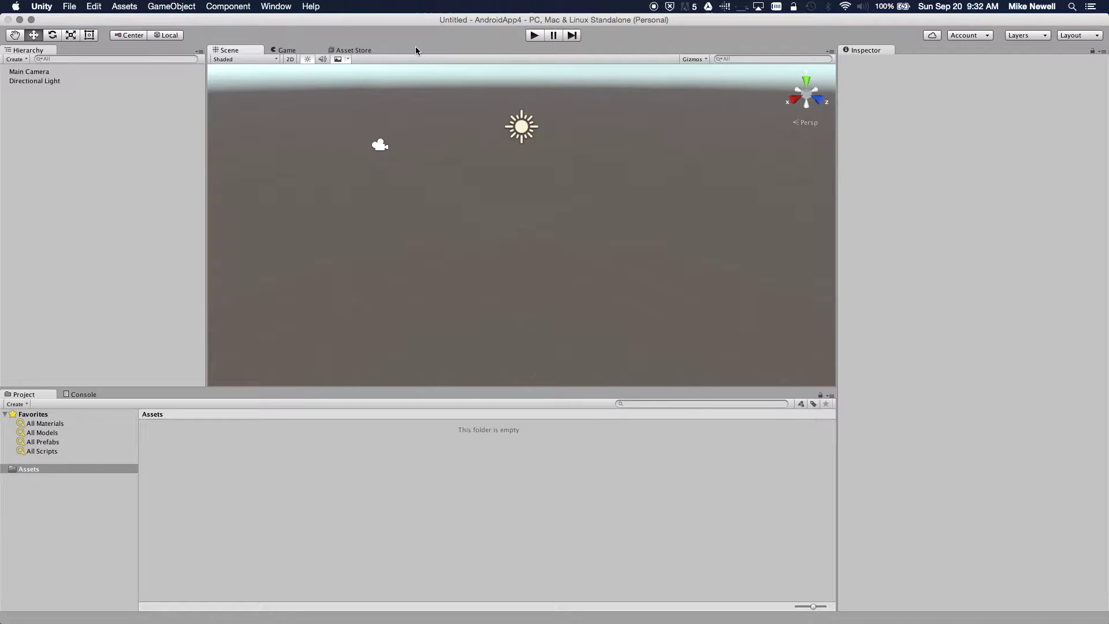
key("super+s")
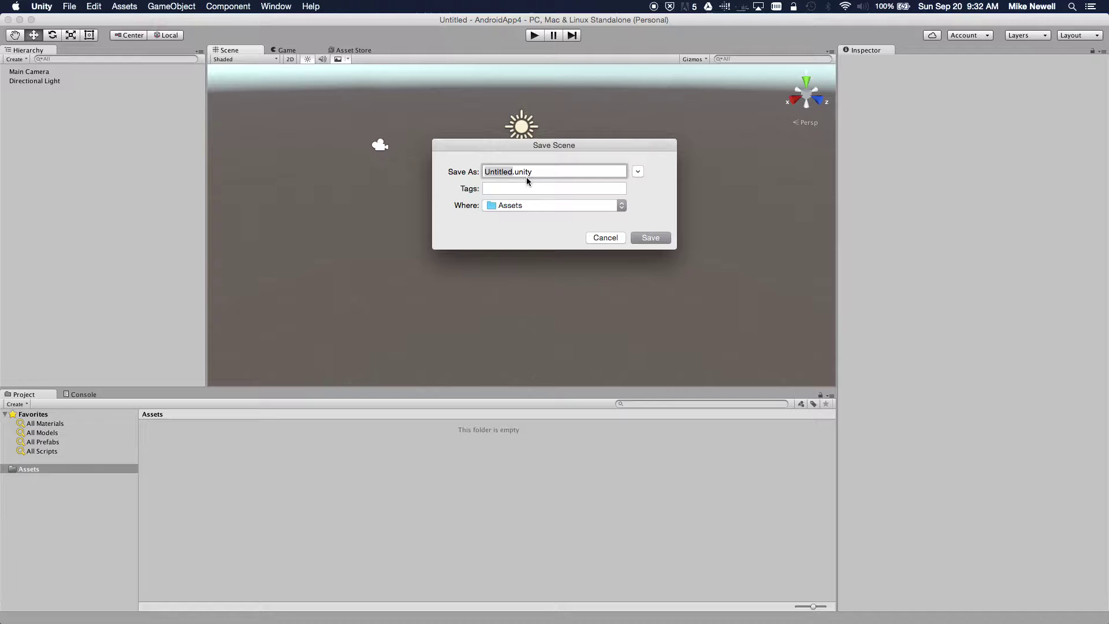
type("AndroidApp4")
key("Return")
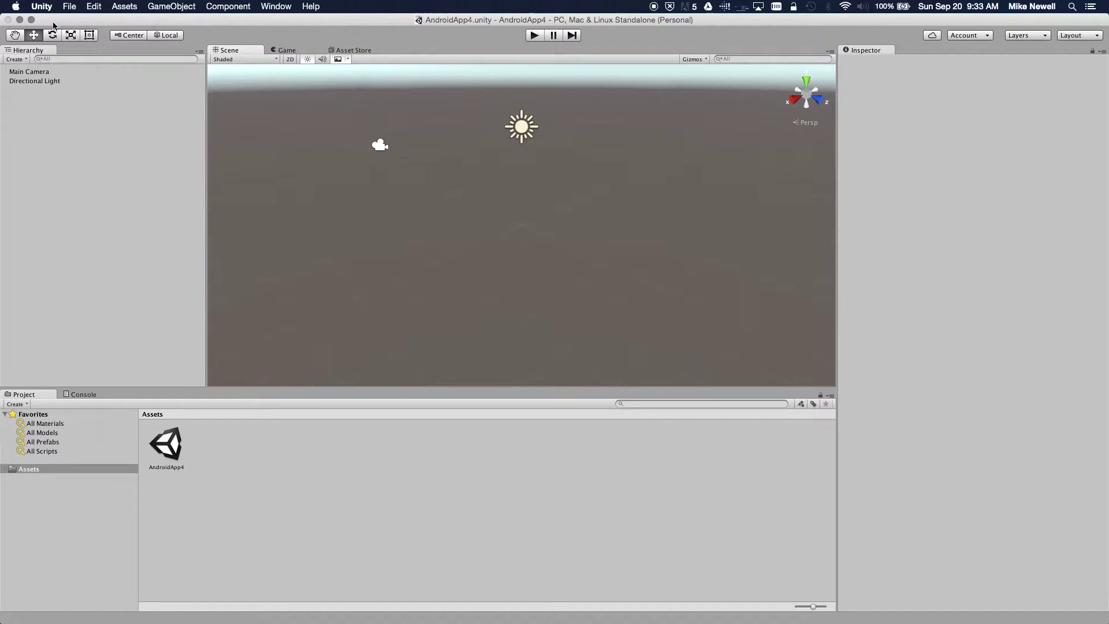
Step: Import the custom package OculusUtilities.unitypackage with all of its contents
left_click(72, 7)
mouse_move(125, 7)
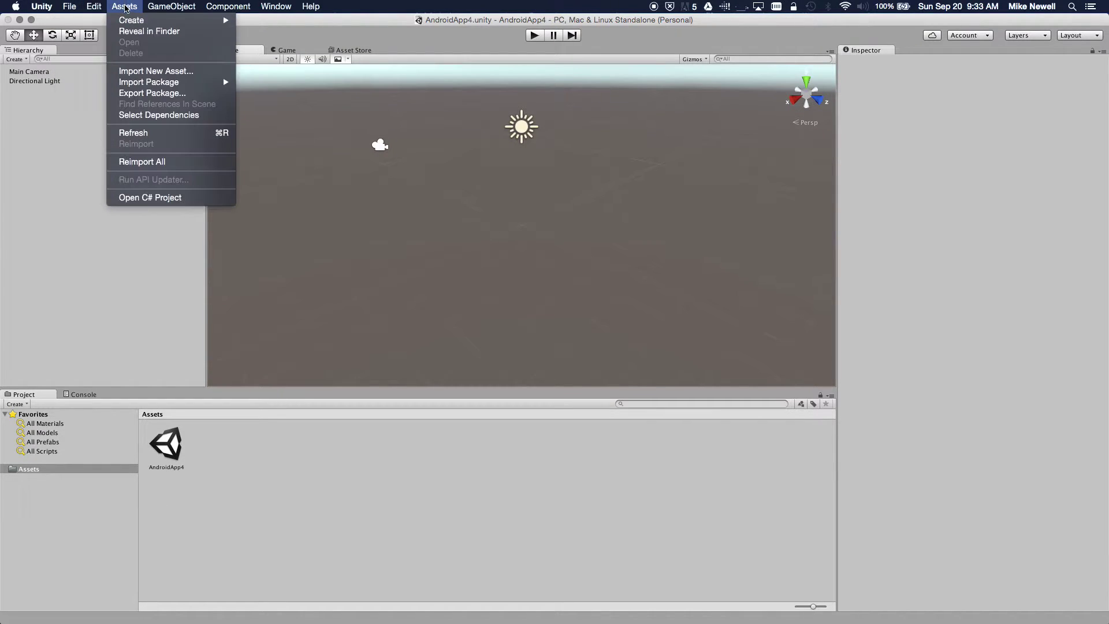
mouse_move(160, 84)
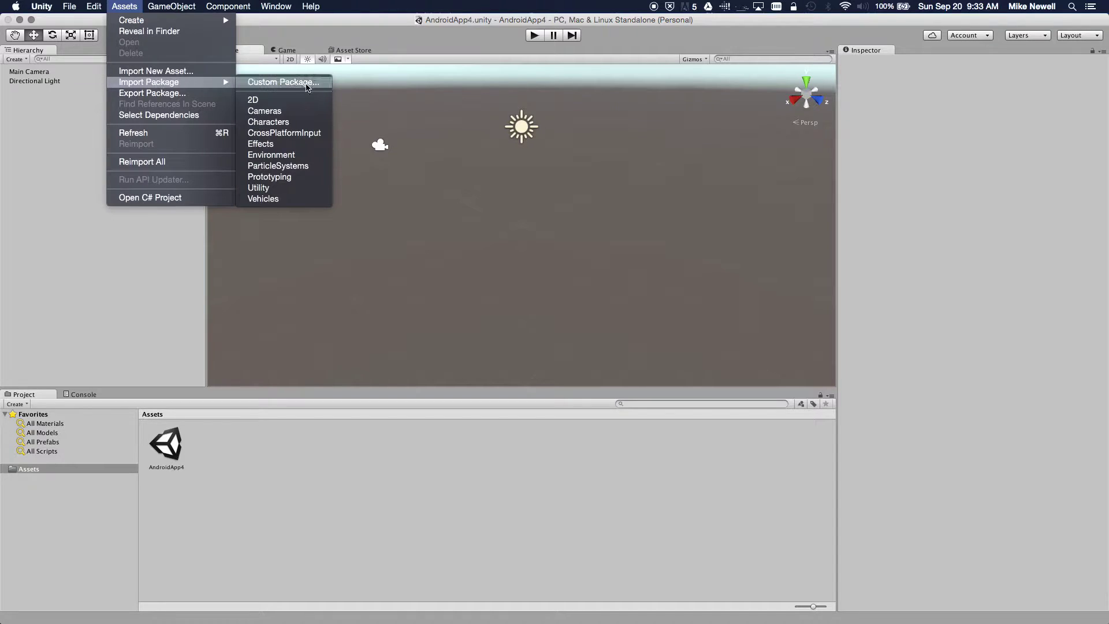
left_click(306, 87)
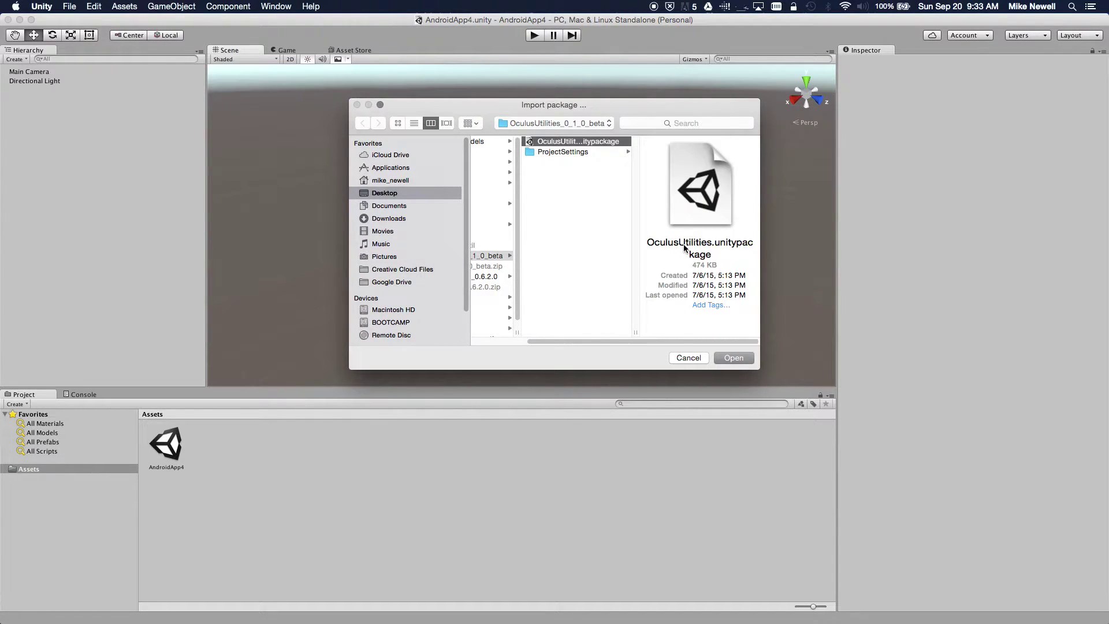
left_click(729, 358)
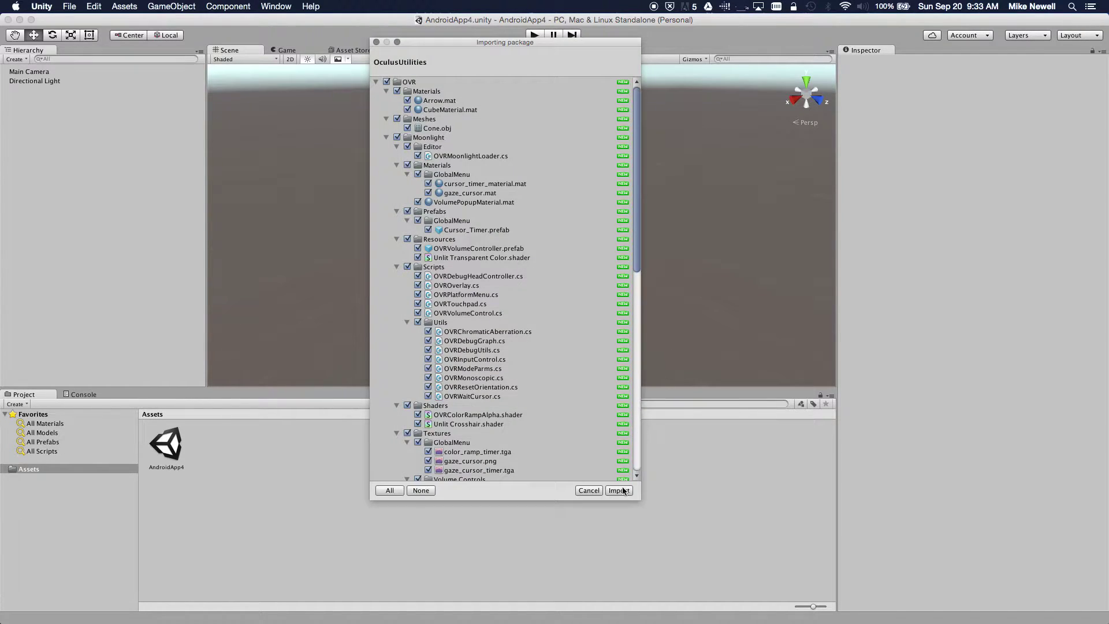
left_click(619, 491)
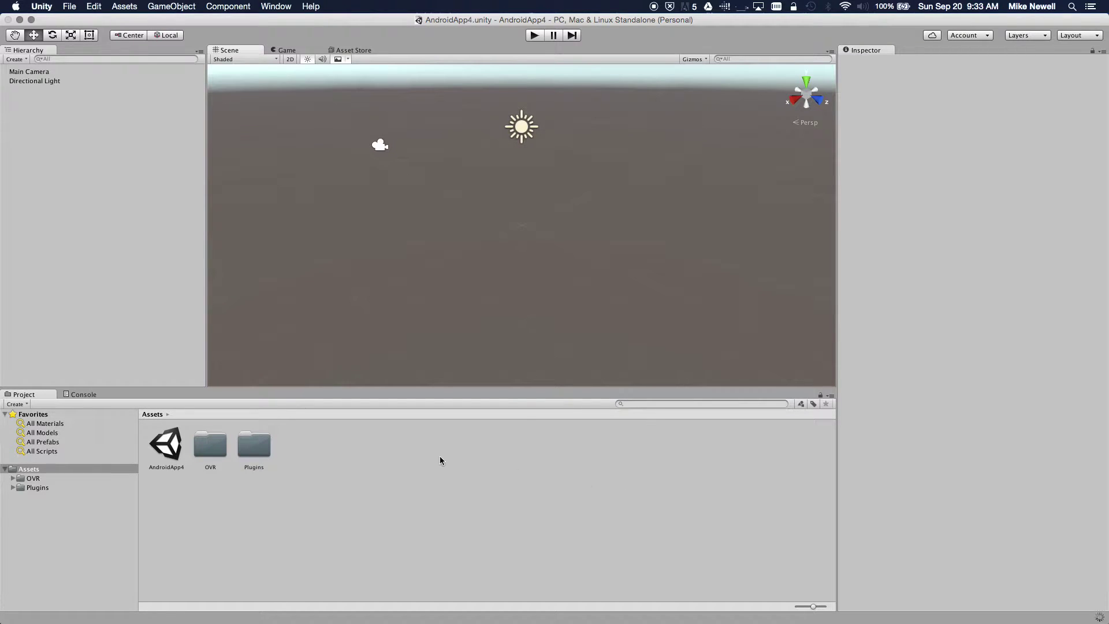
Step: Delete the donotdelete file from the Plugins/Android/assets folder of the project
left_click(14, 490)
left_click(13, 488)
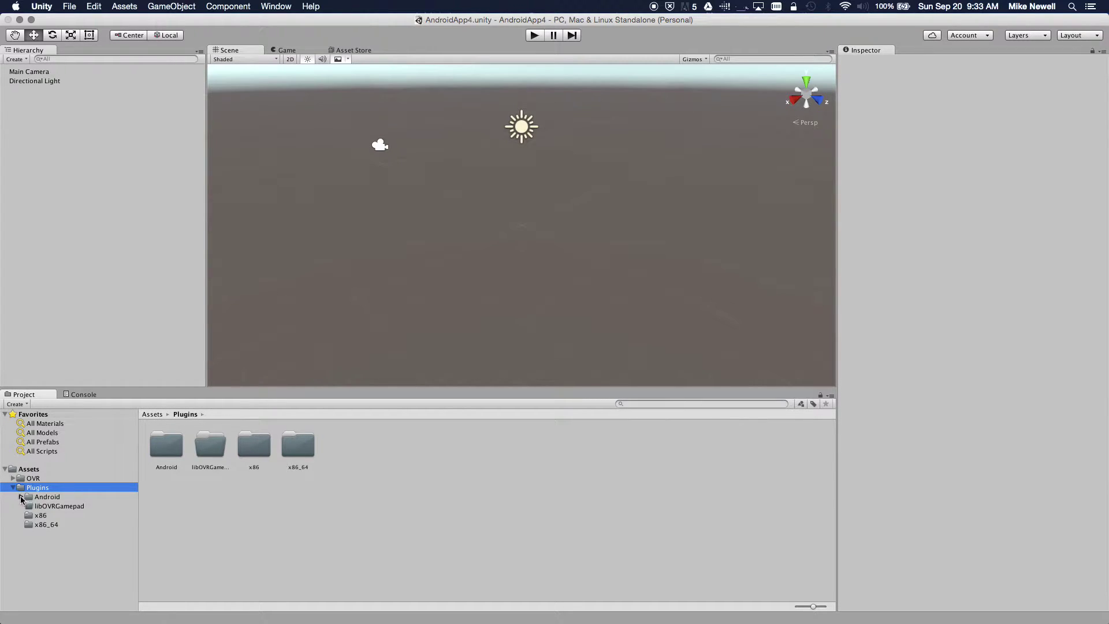
left_click(21, 496)
left_click(36, 497)
left_click(40, 506)
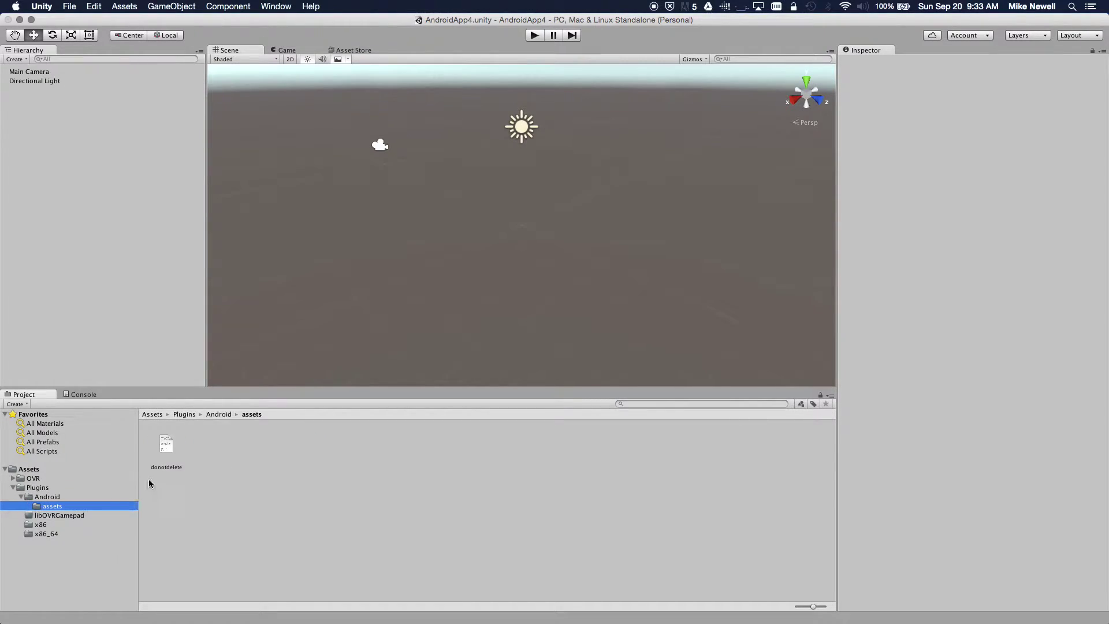
left_click(159, 442)
right_click(165, 444)
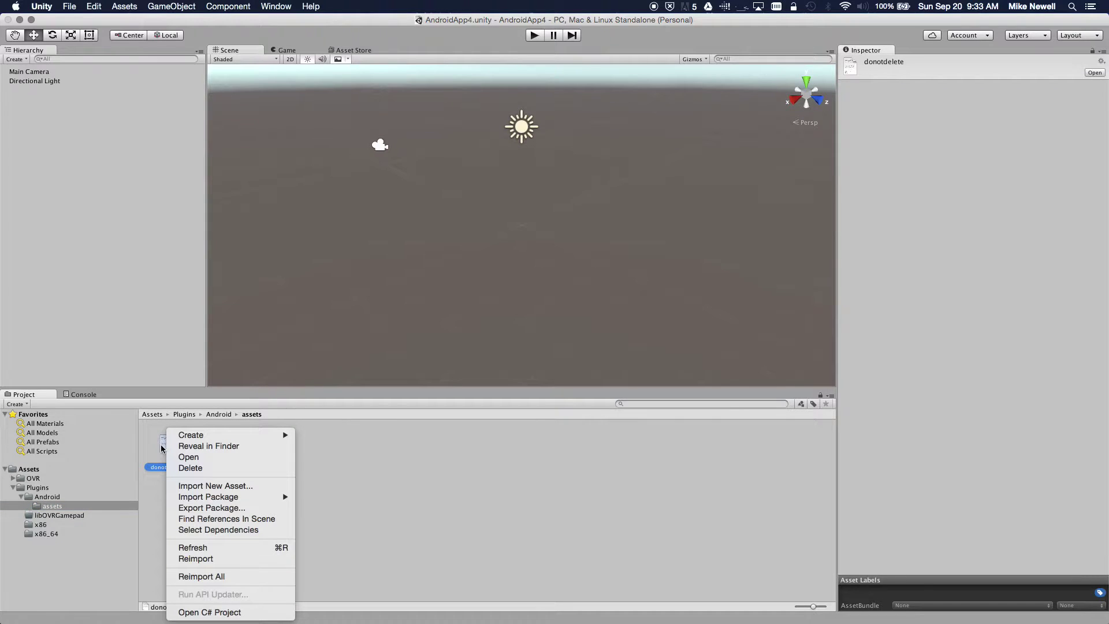
left_click(185, 469)
left_click(651, 215)
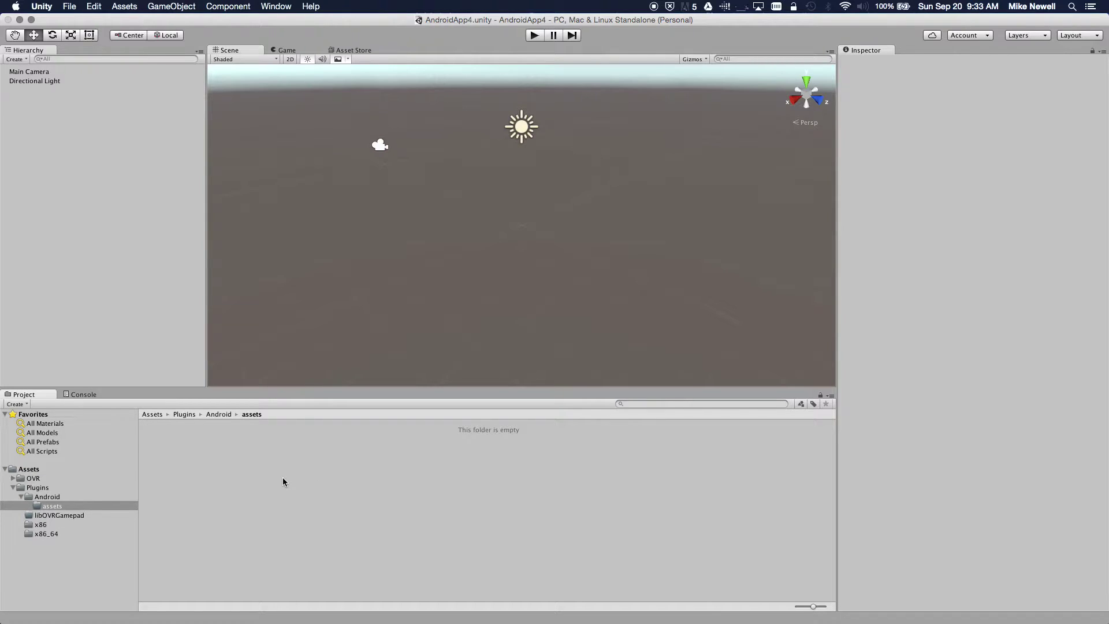
Step: Switch to Finder and copy the oculussig signature file from the existing project's Android/assets folder
key("super+Tab")
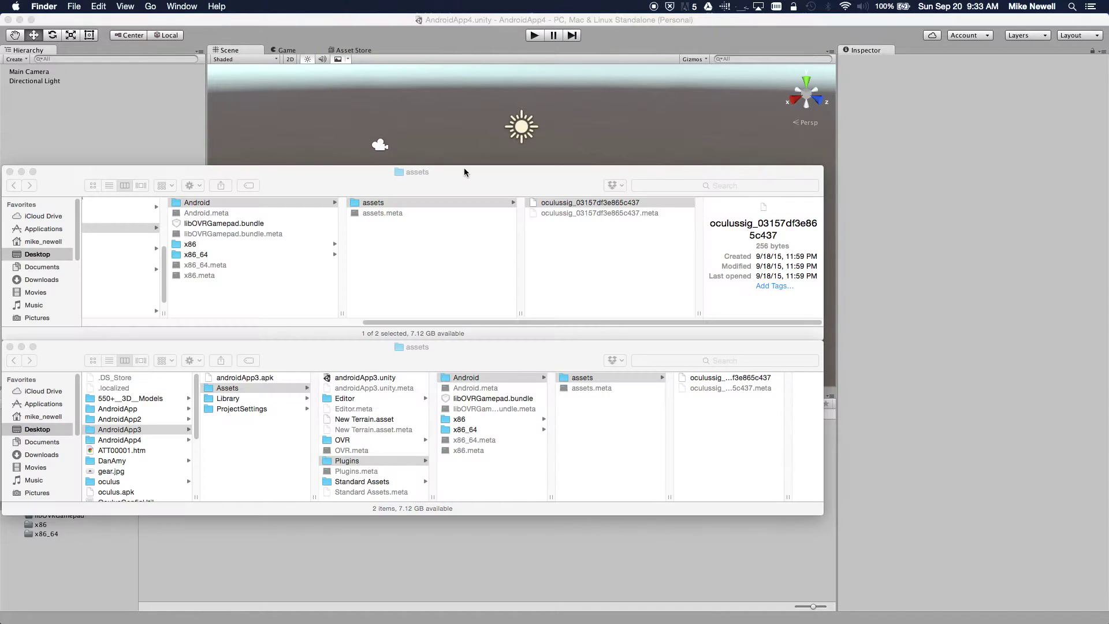
left_click(598, 227)
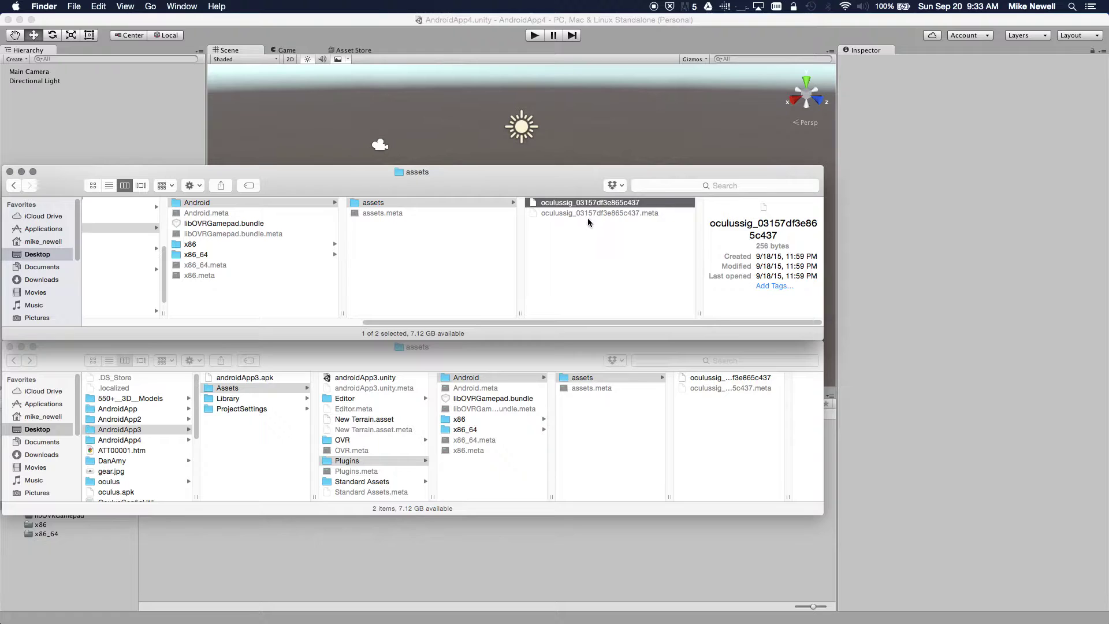
key("super+Tab")
key("super+Tab")
key("super+c")
Step: Browse the other Finder window to AndroidApp4/Assets/Plugins/Android/assets
left_click(134, 442)
left_click(145, 441)
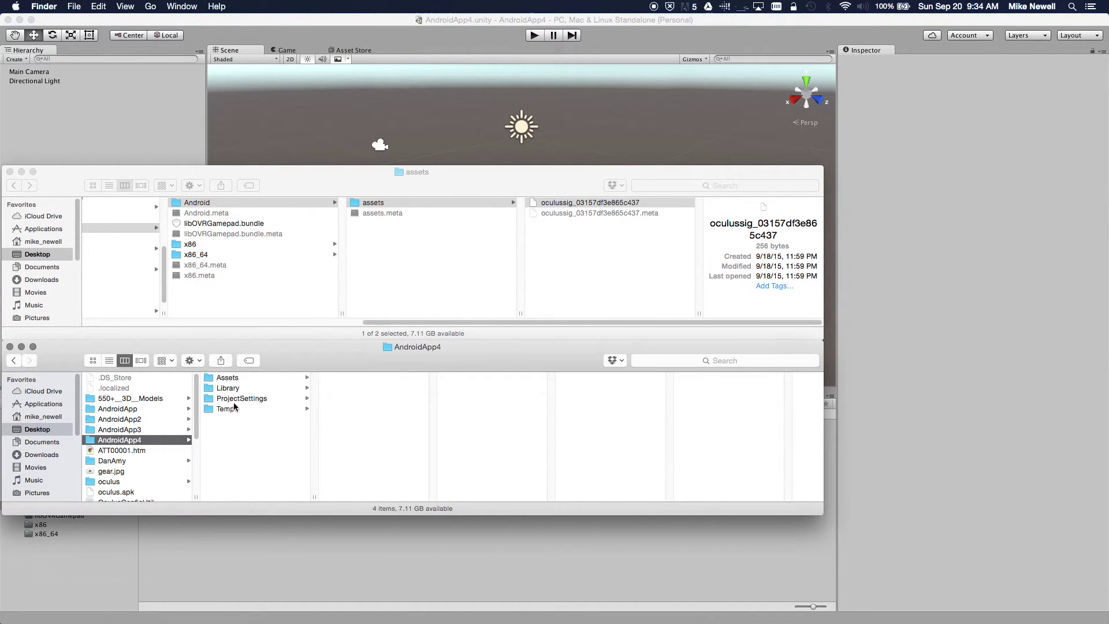
left_click(248, 379)
key("Right")
key("Down")
key("Down")
key("Down")
key("Down")
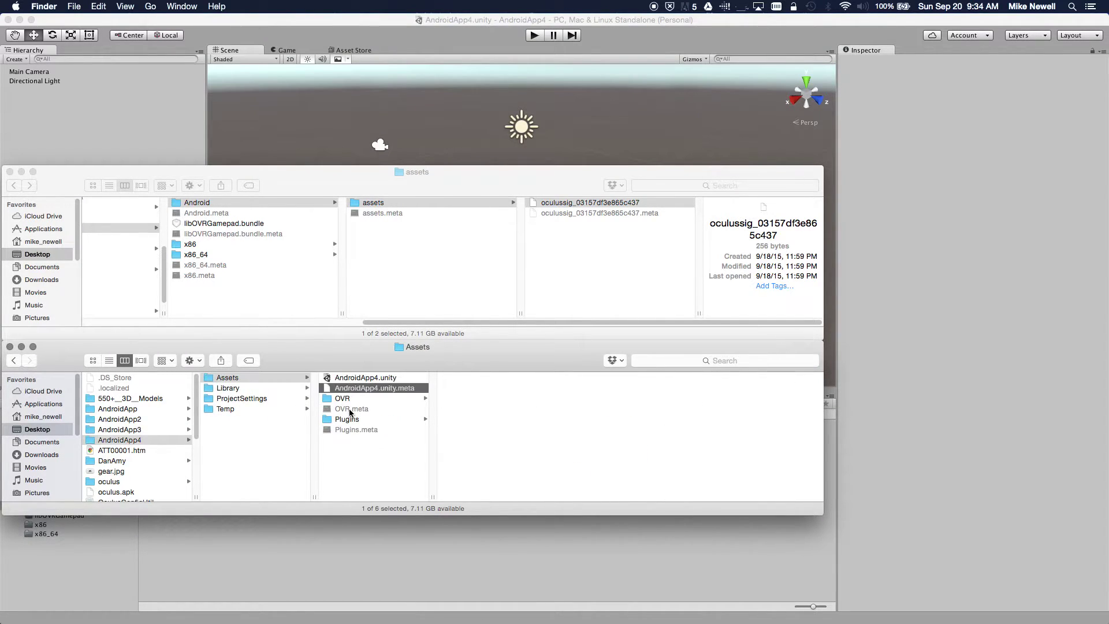
key("Right")
key("Right")
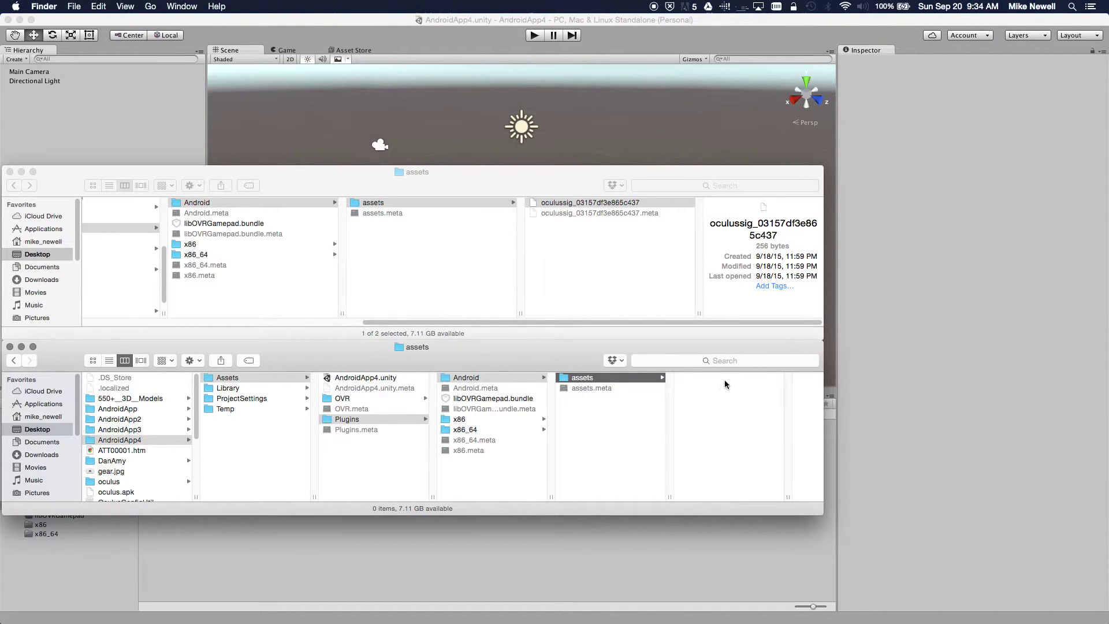
Step: Paste the copied oculussig signature file into AndroidApp4's Android/assets folder
left_click(599, 217)
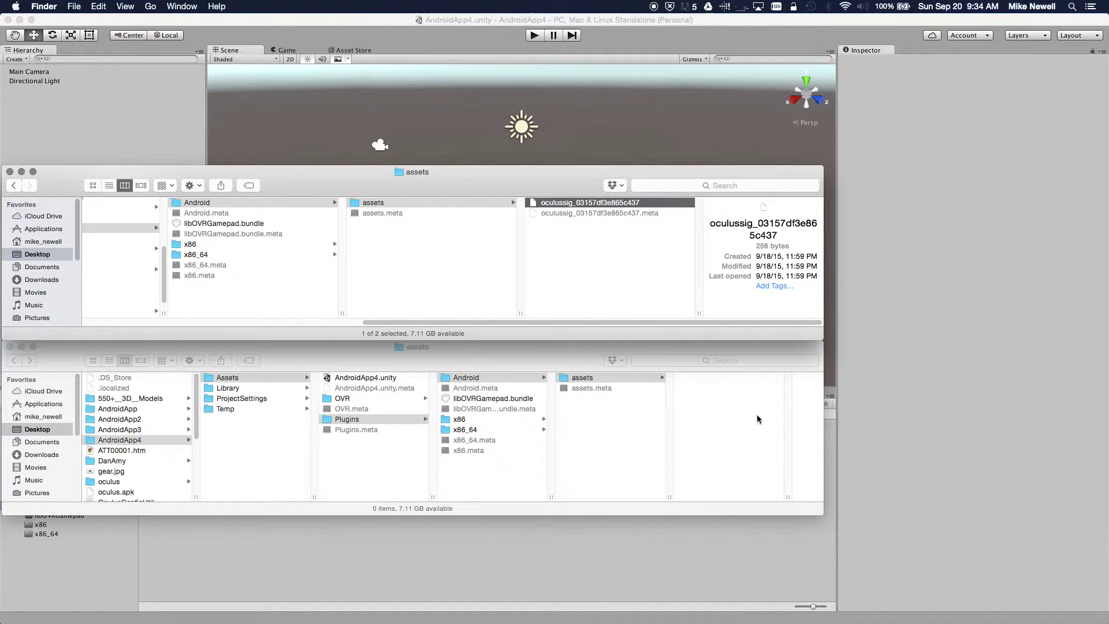
left_click(693, 437)
key("super+v")
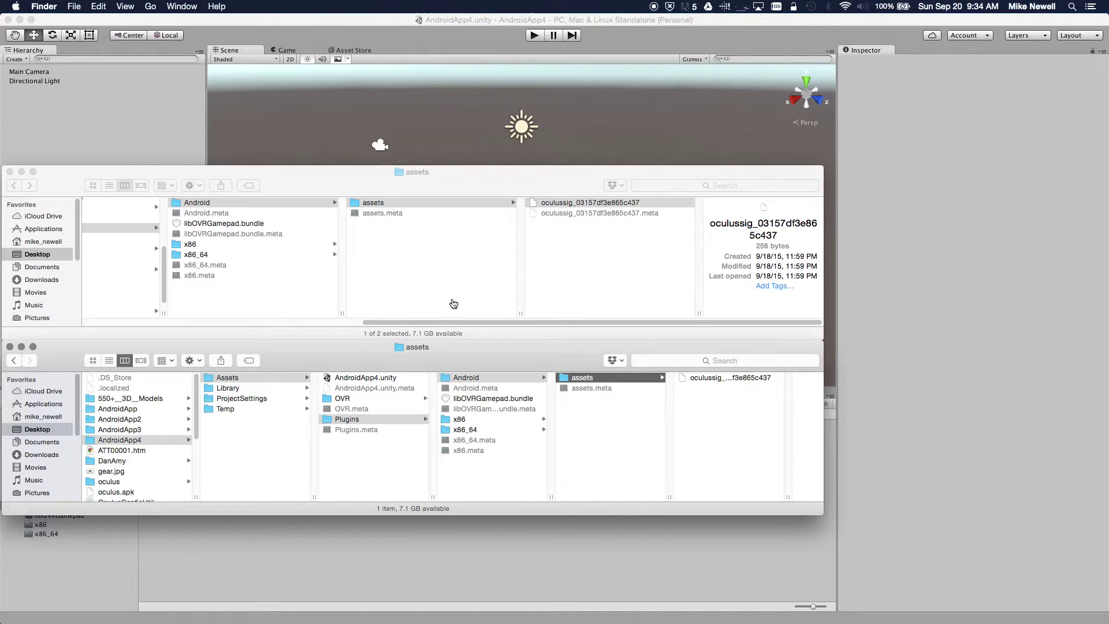
Step: Switch back to Unity and collapse the Android and Plugins folders in the project tree
key("super+Tab")
key("super+Tab")
key("super+Tab")
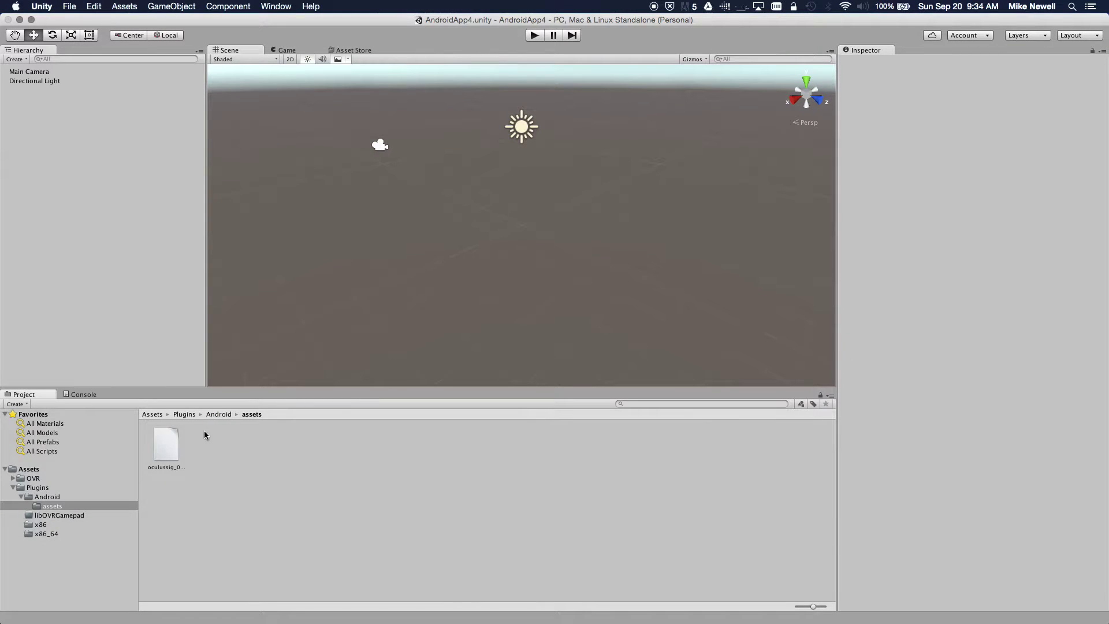
left_click(21, 497)
left_click(15, 487)
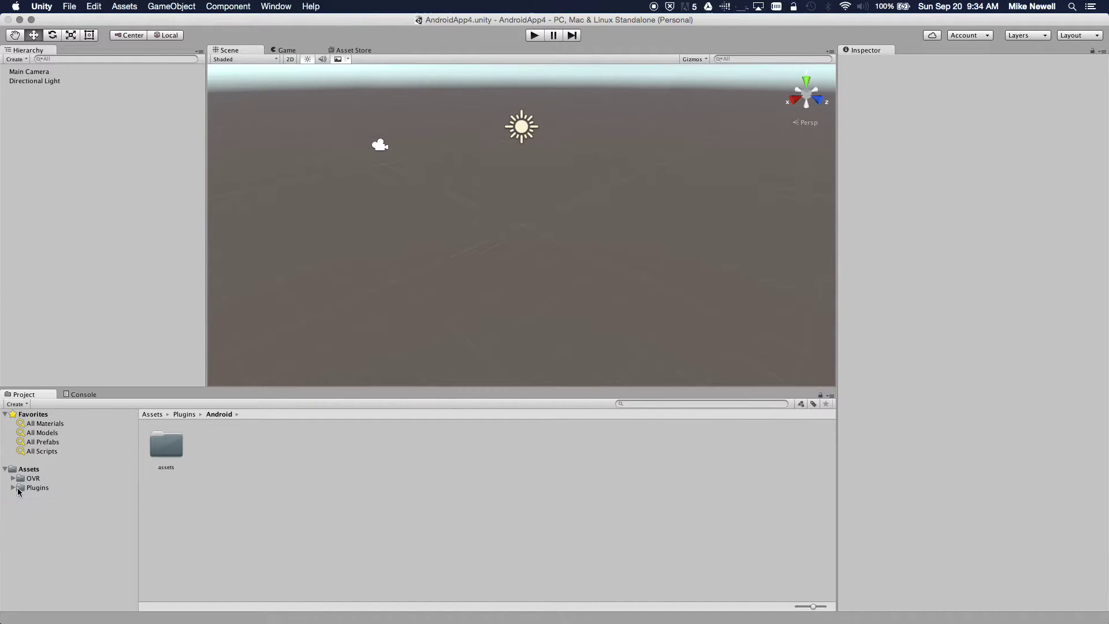
Step: Start importing the Environment standard package
left_click(126, 7)
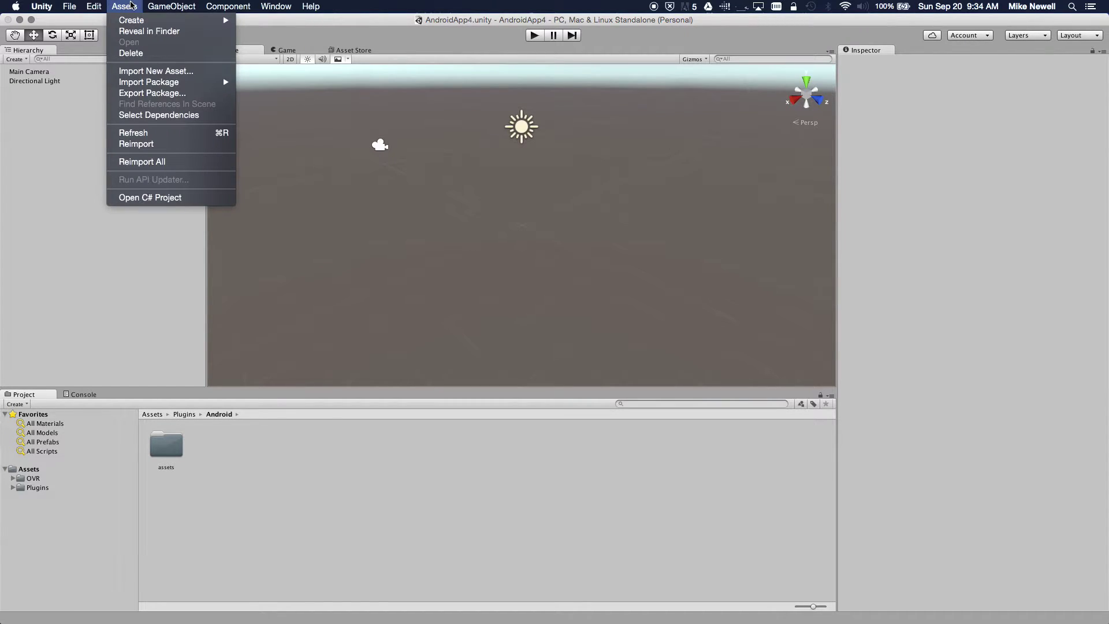
left_click(132, 5)
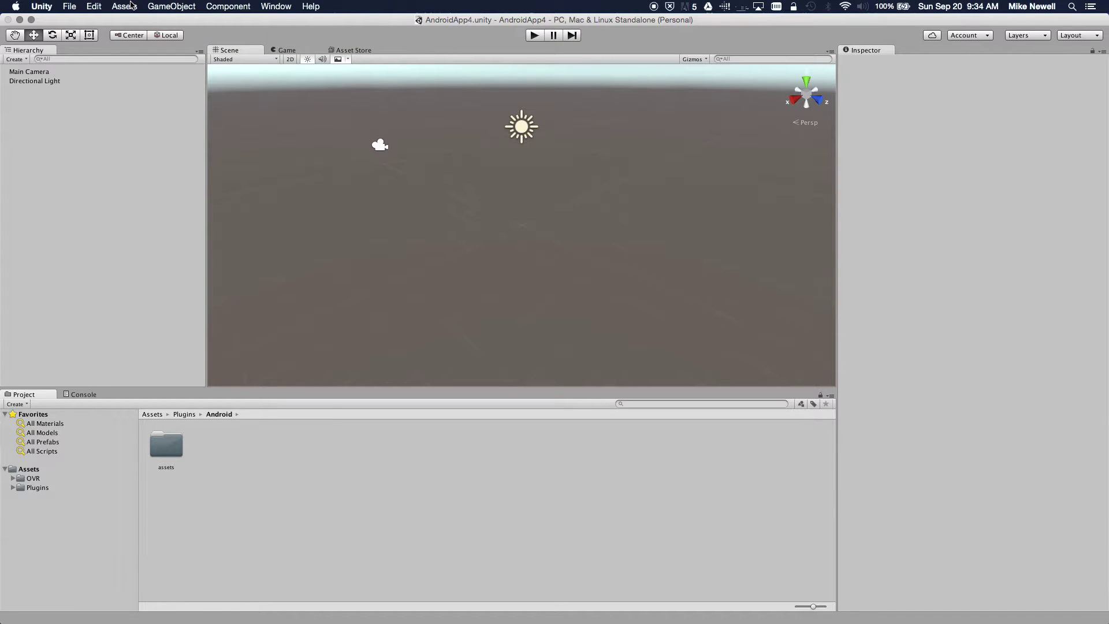
left_click(131, 5)
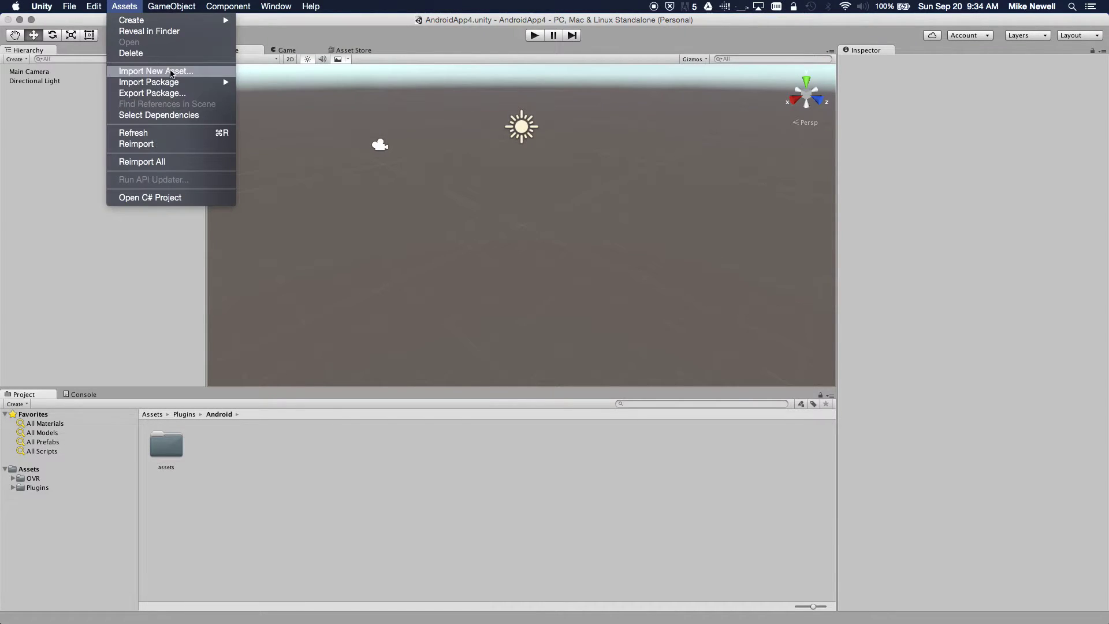
mouse_move(160, 88)
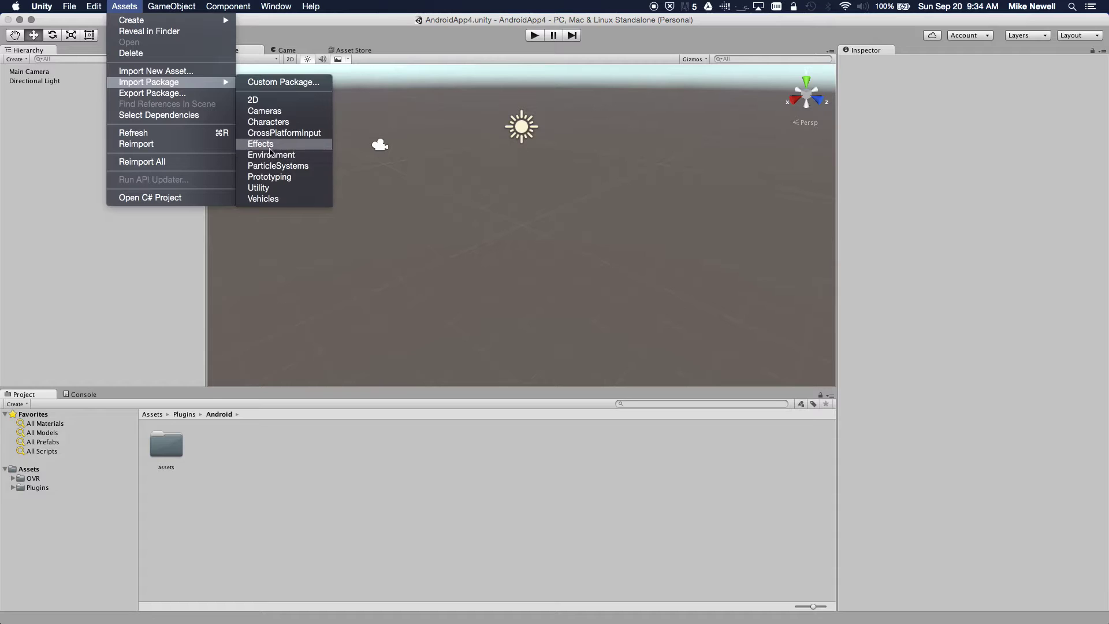
left_click(303, 180)
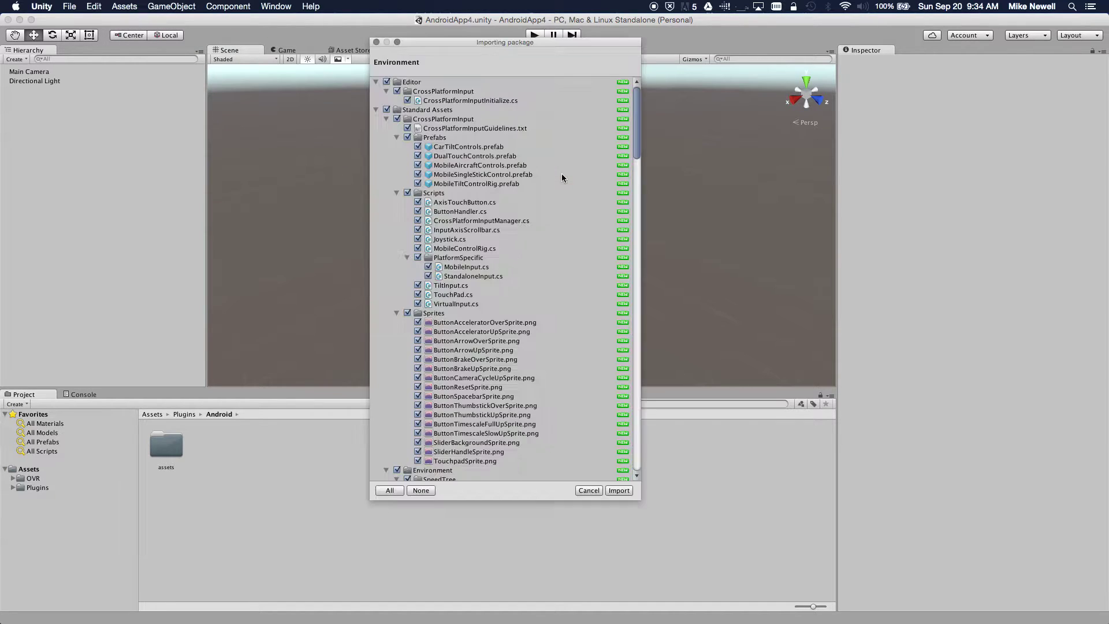
Step: Collapse the Environment package's subfolders and exclude Water, Water (Basic) and SpeedTree from the import
left_click(396, 193)
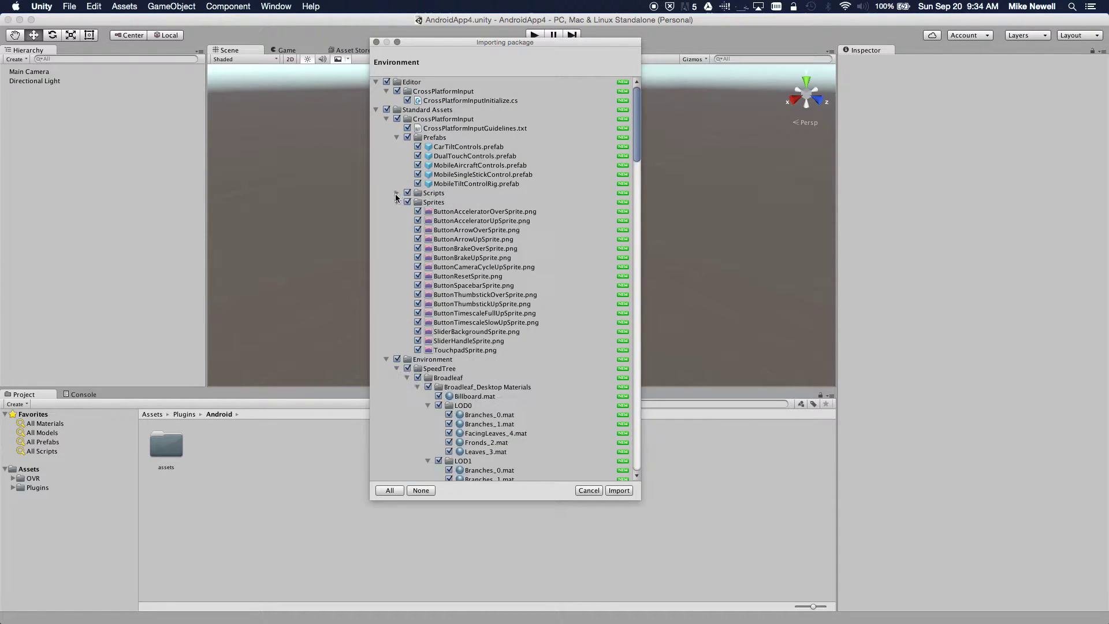
left_click(397, 201)
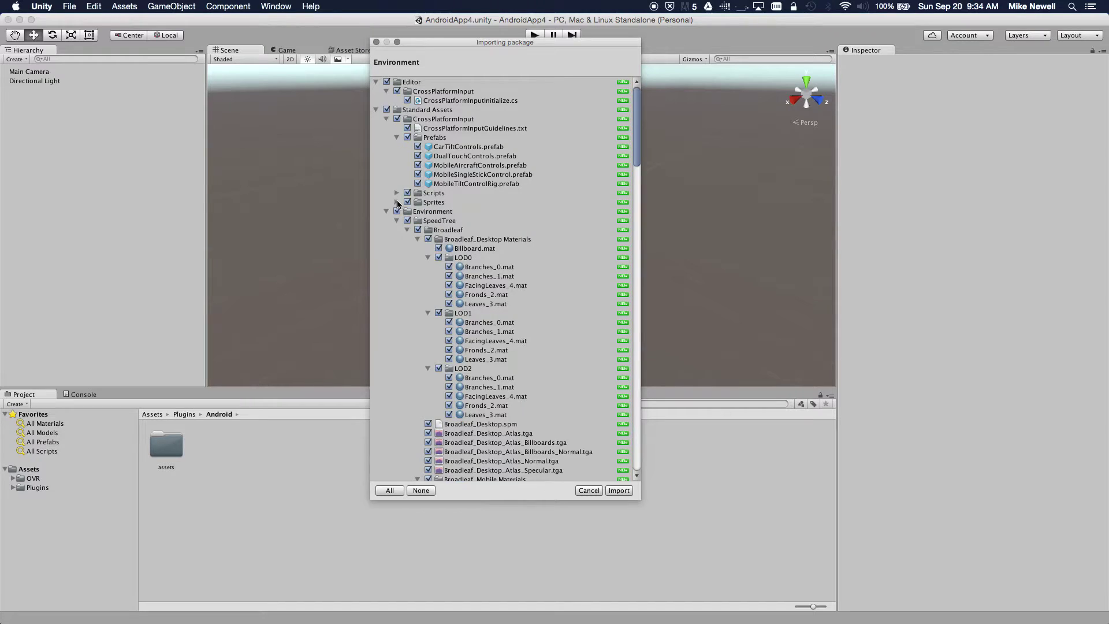
left_click(385, 119)
left_click(396, 137)
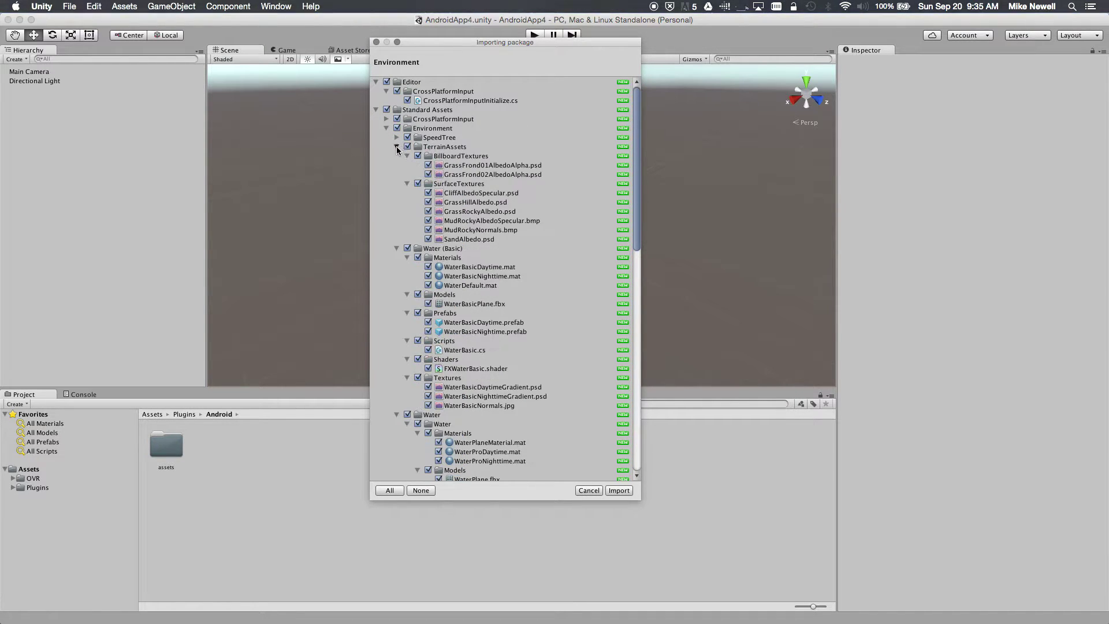
left_click(396, 147)
left_click(396, 155)
left_click(396, 166)
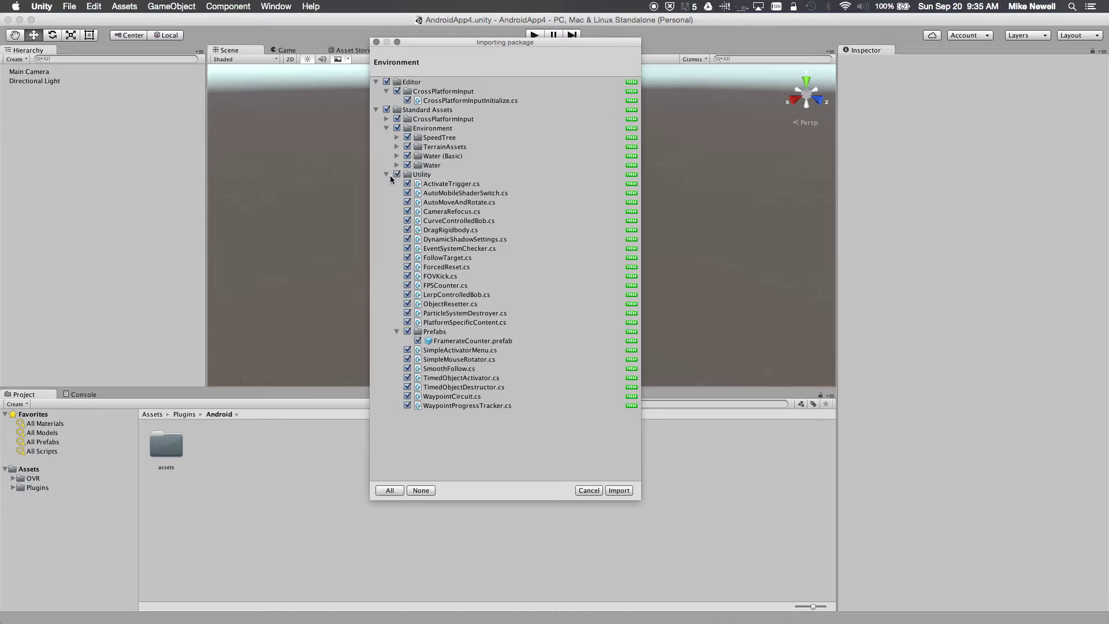
left_click(386, 174)
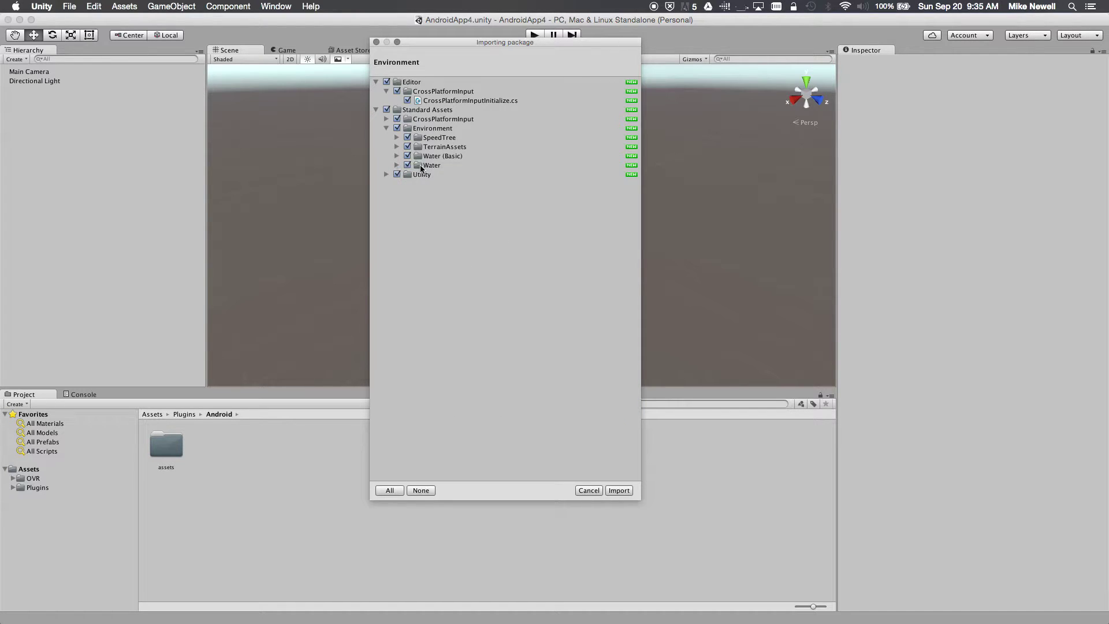
left_click(407, 164)
left_click(407, 155)
left_click(407, 137)
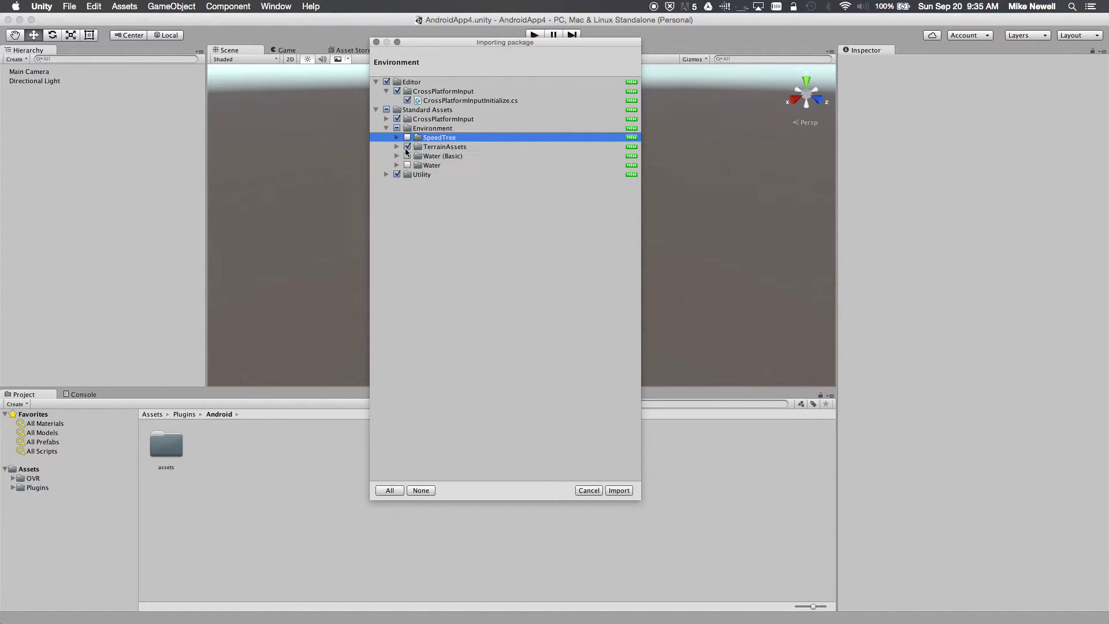
Step: Exclude BillboardTextures and all SurfaceTextures except SandAlbedo.psd under TerrainAssets, and import the Environment package
left_click(396, 146)
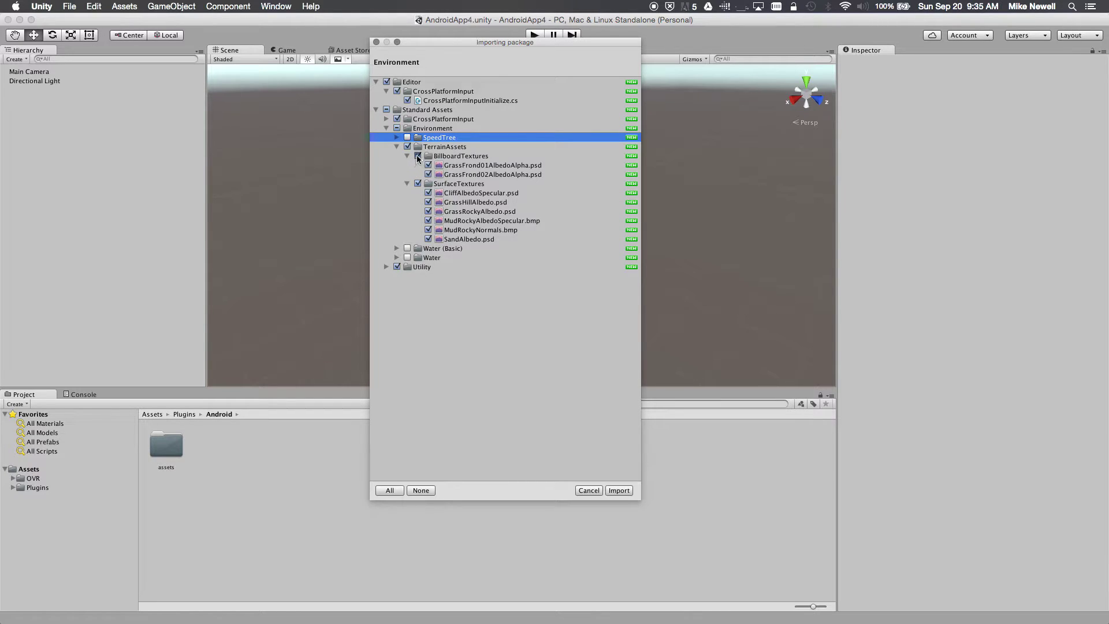
left_click(417, 155)
left_click(428, 192)
left_click(428, 202)
left_click(428, 211)
left_click(427, 220)
left_click(428, 230)
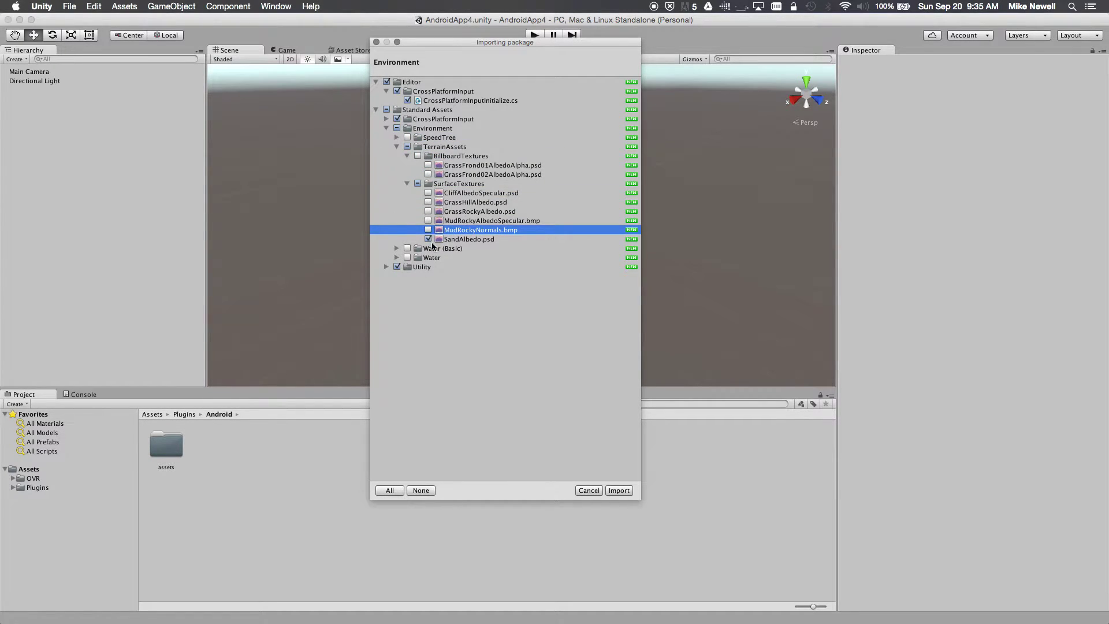
left_click(618, 492)
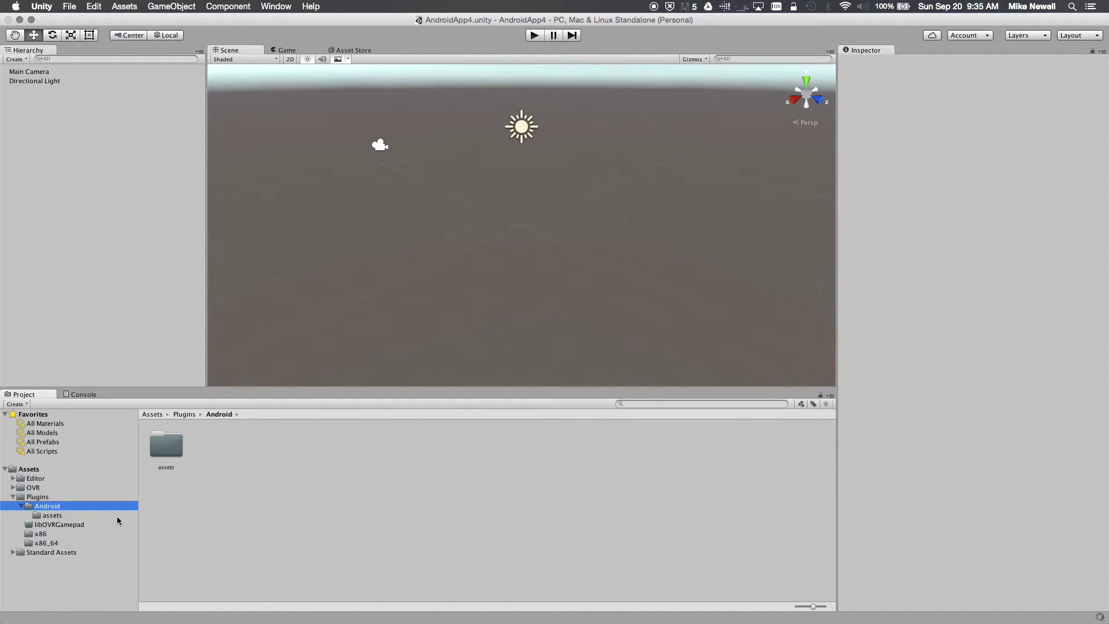
Step: Start importing the Effects standard package and collapse all of its ImageEffects and Effects subfolders
left_click(121, 6)
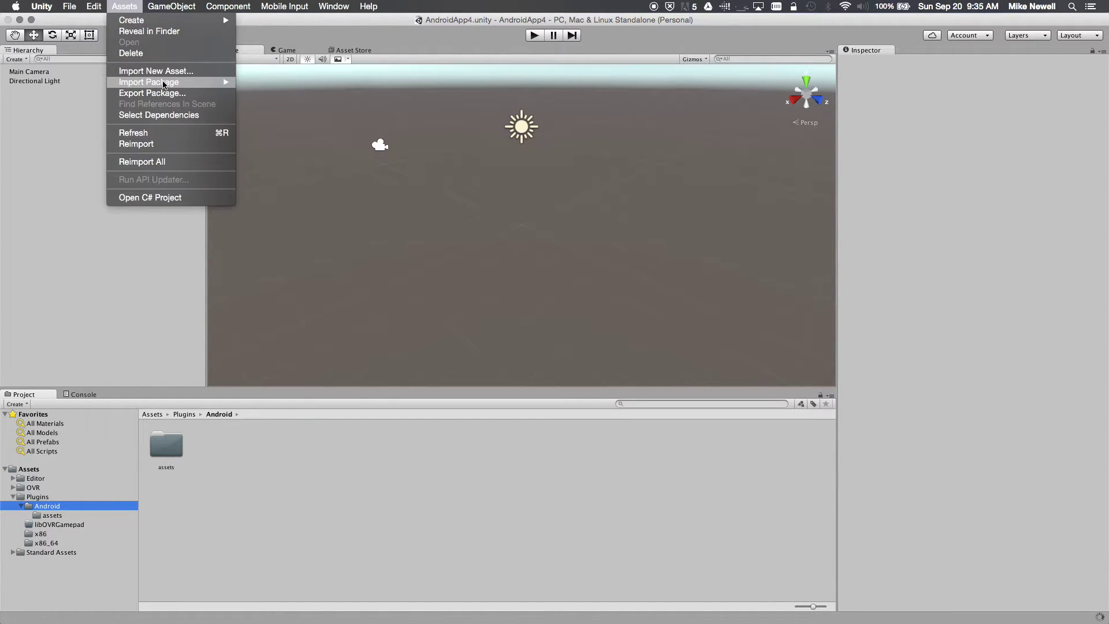
mouse_move(163, 82)
left_click(263, 146)
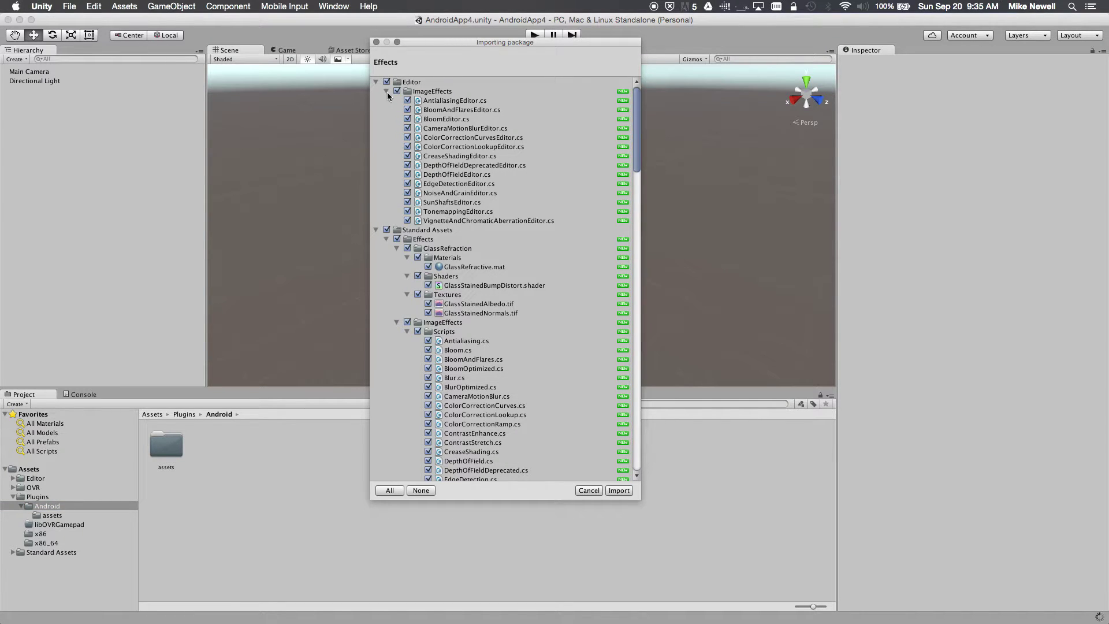
left_click(386, 92)
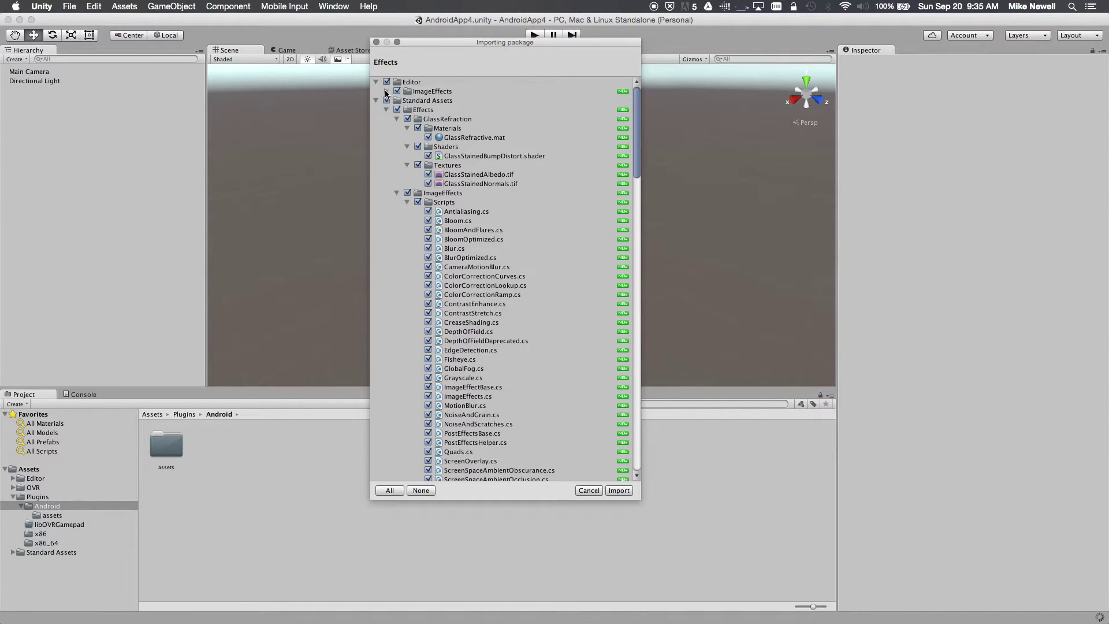
left_click(397, 119)
left_click(397, 128)
left_click(396, 138)
left_click(397, 147)
left_click(397, 156)
left_click(397, 165)
left_click(396, 174)
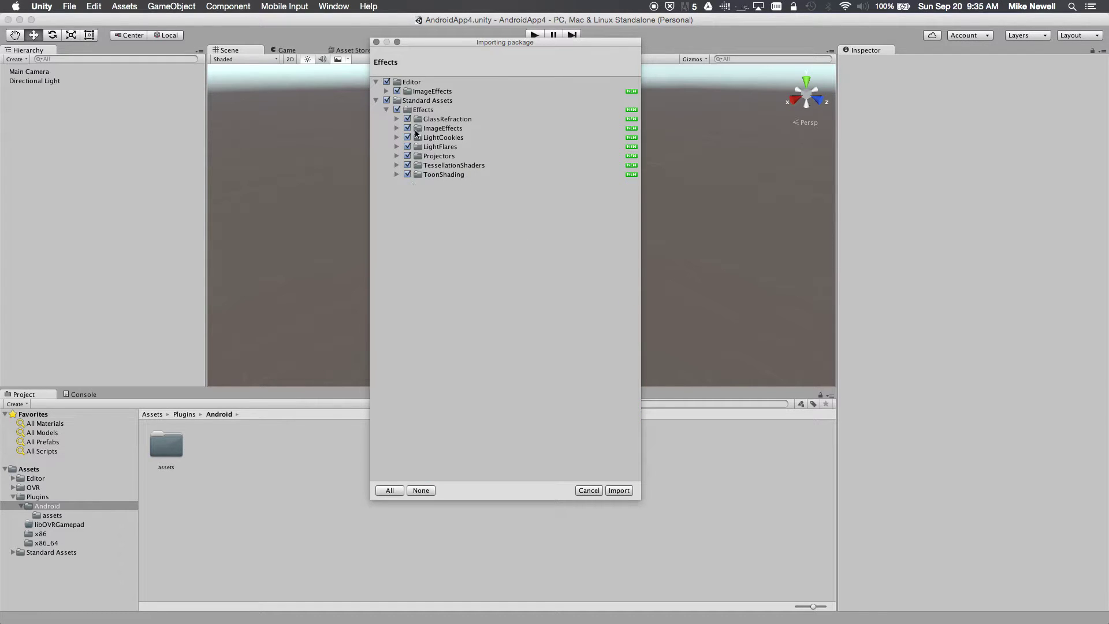
Step: Exclude GlassRefraction, LightCookies, LightFlares, Projectors, TessellationShaders and ToonShading, keep both ImageEffects folders, and import the Effects package
left_click(407, 137)
left_click(407, 146)
left_click(407, 156)
left_click(407, 165)
left_click(407, 174)
left_click(407, 119)
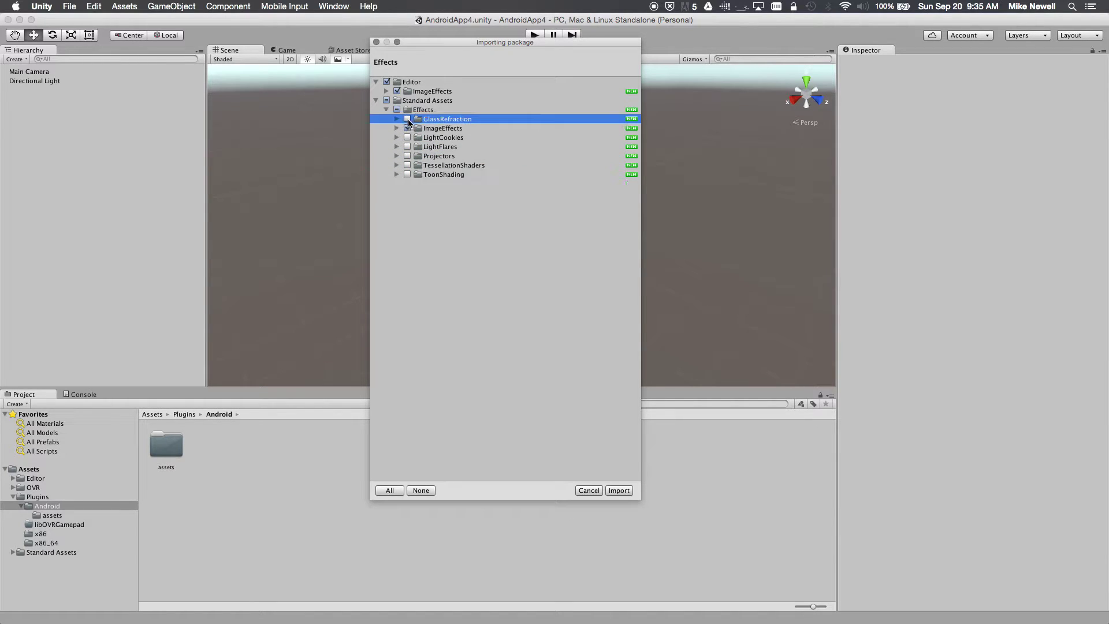
left_click(398, 127)
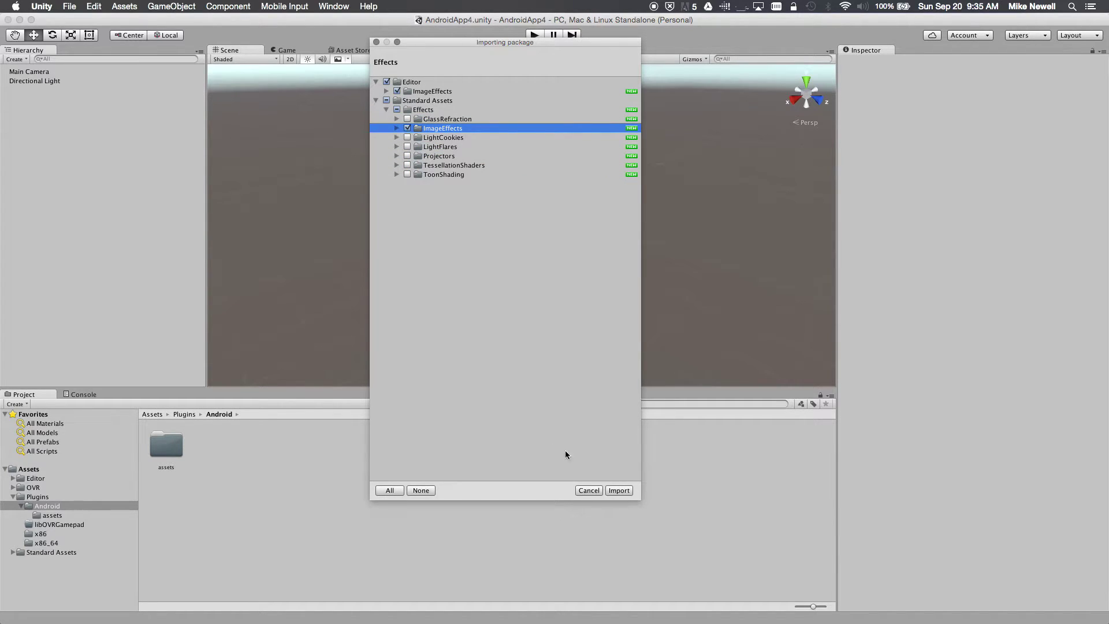
left_click(618, 491)
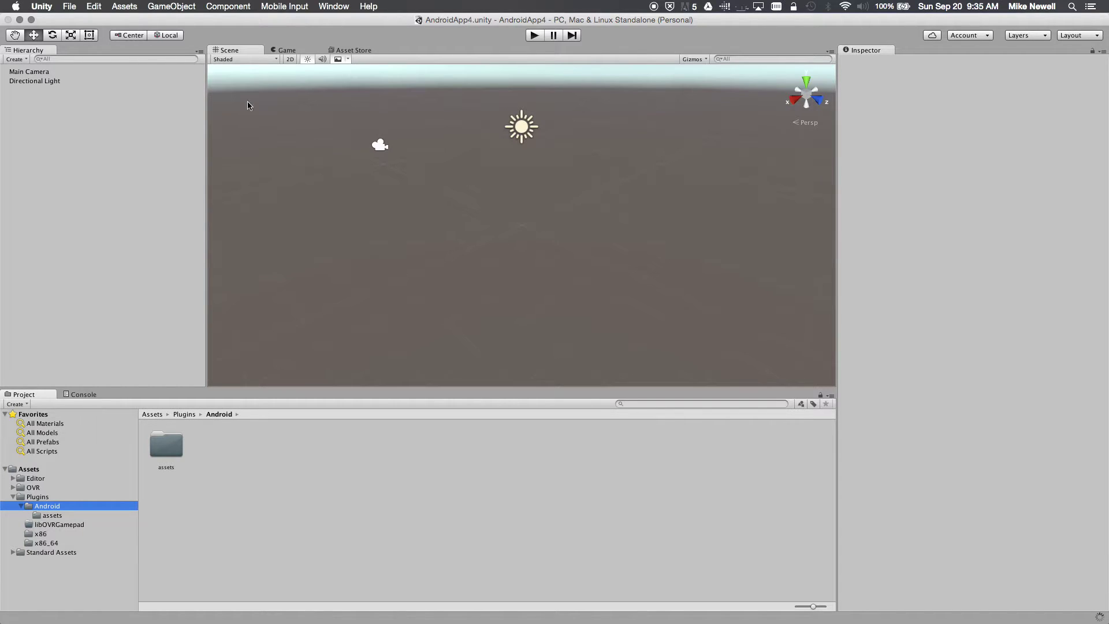
Step: Set the project's Fixed Timestep and Maximum Allowed Timestep to 0.016666666667 in the Time settings
left_click(92, 6)
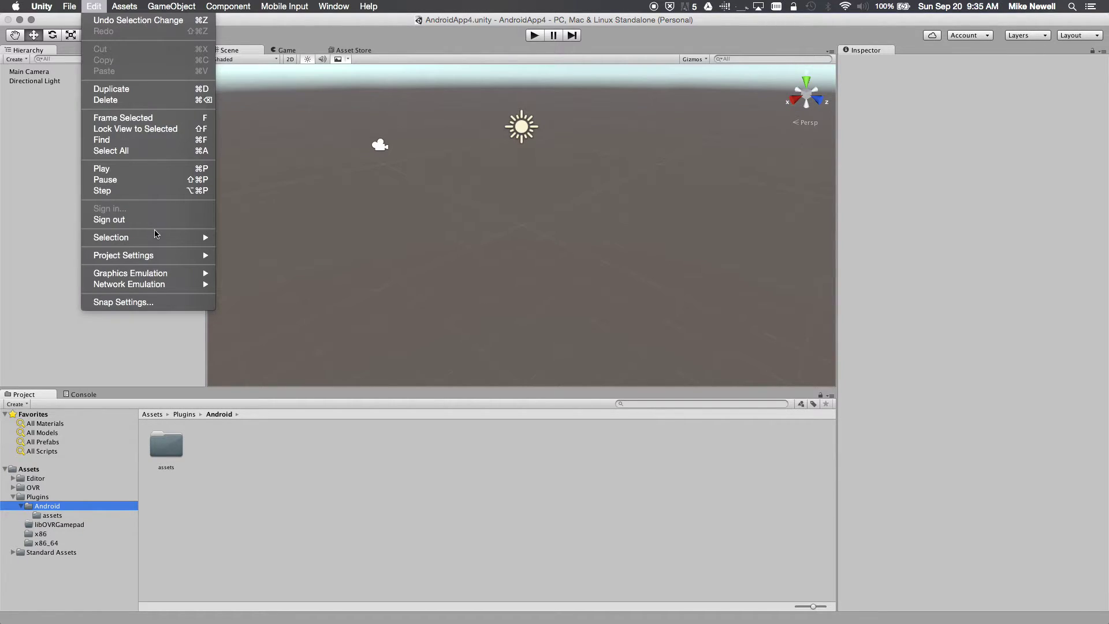
mouse_move(152, 257)
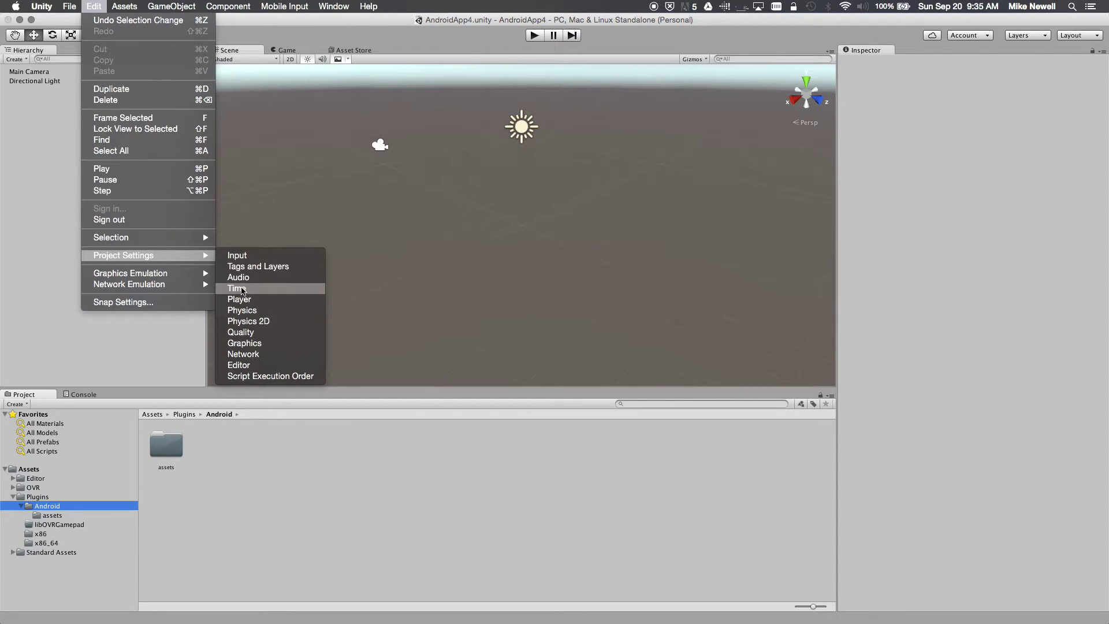
left_click(241, 289)
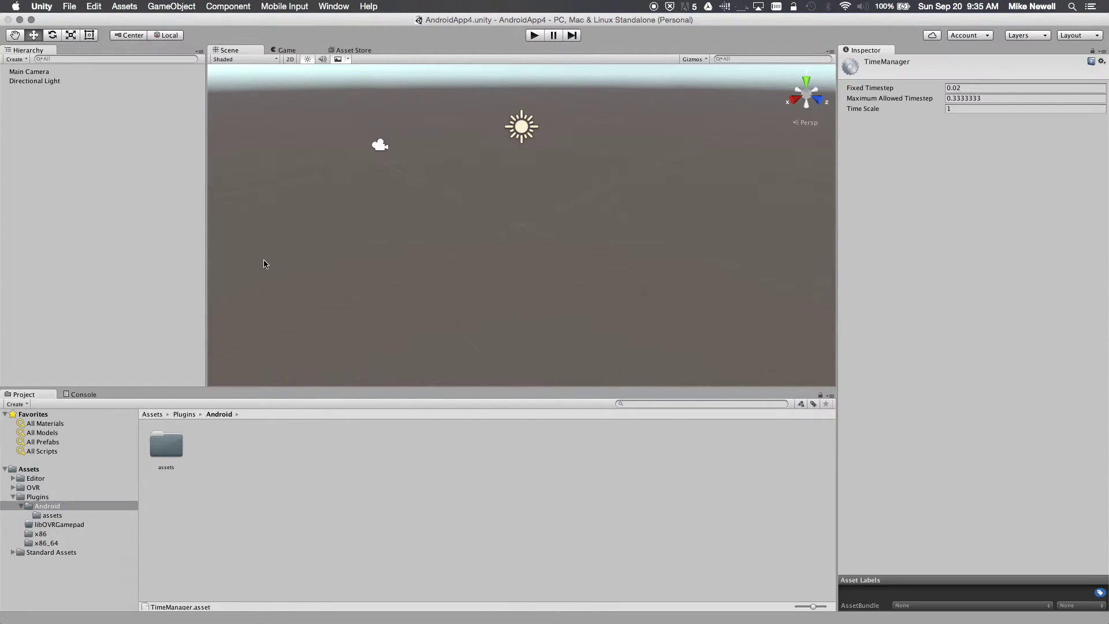
left_click(975, 88)
type("0.")
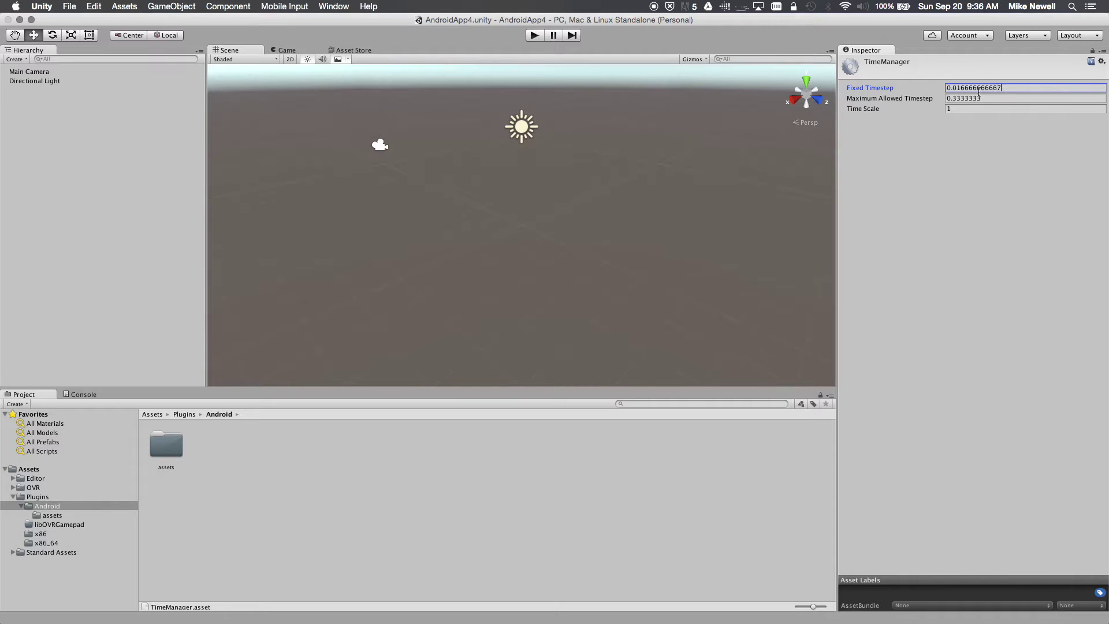
key("super+a")
left_click(1001, 99)
type("0.016666666667")
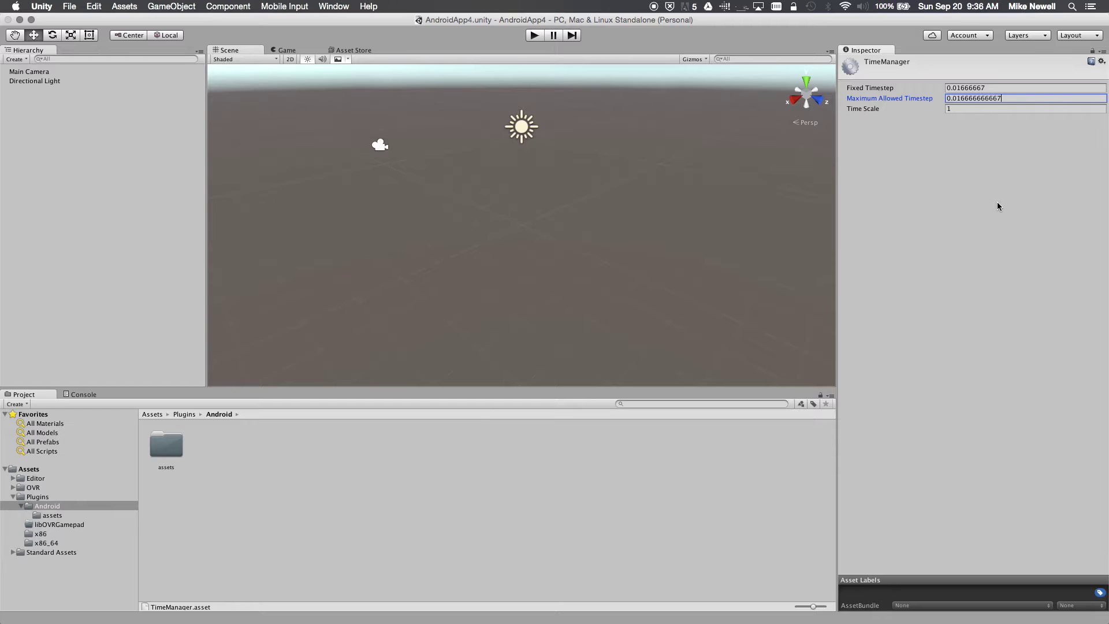
left_click(996, 198)
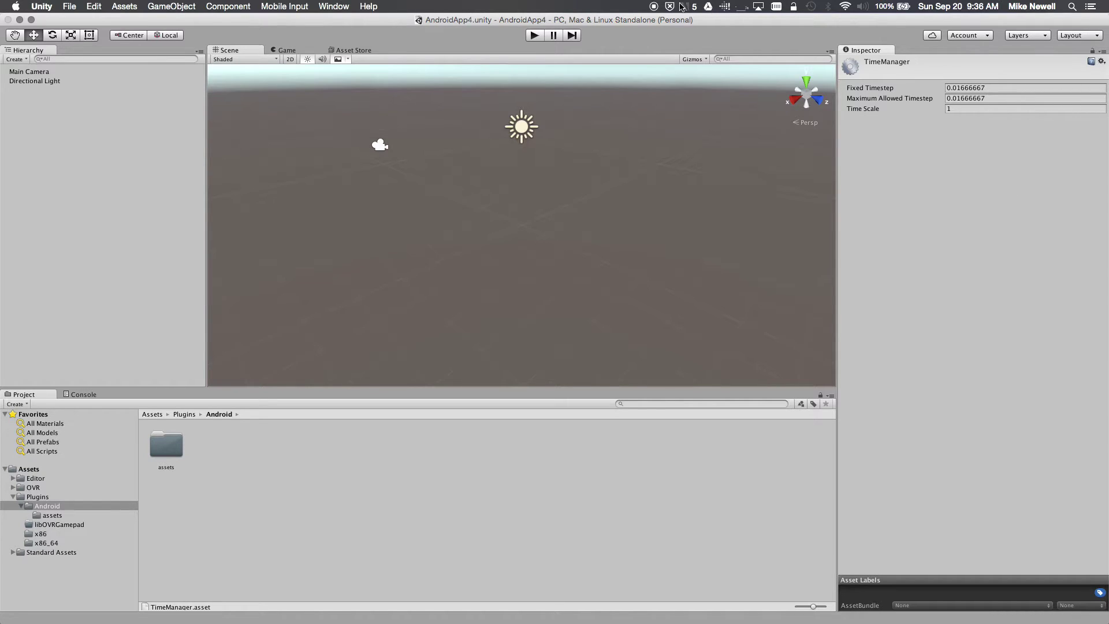
Step: Enable Virtual Reality Supported and Multithreaded Rendering in the Android player settings
left_click(115, 5)
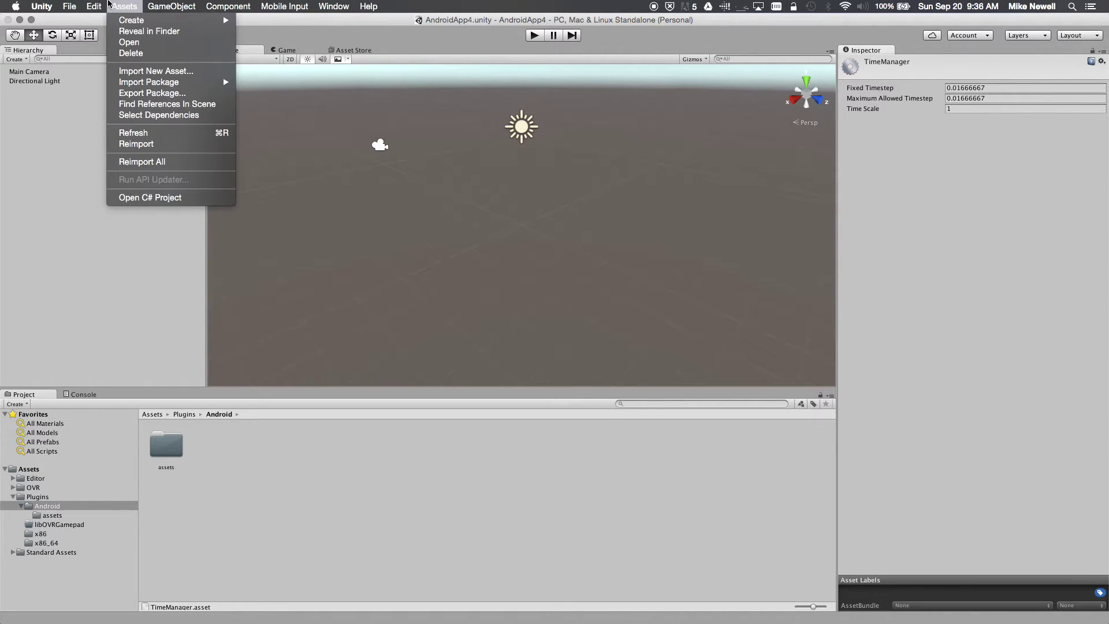
mouse_move(96, 7)
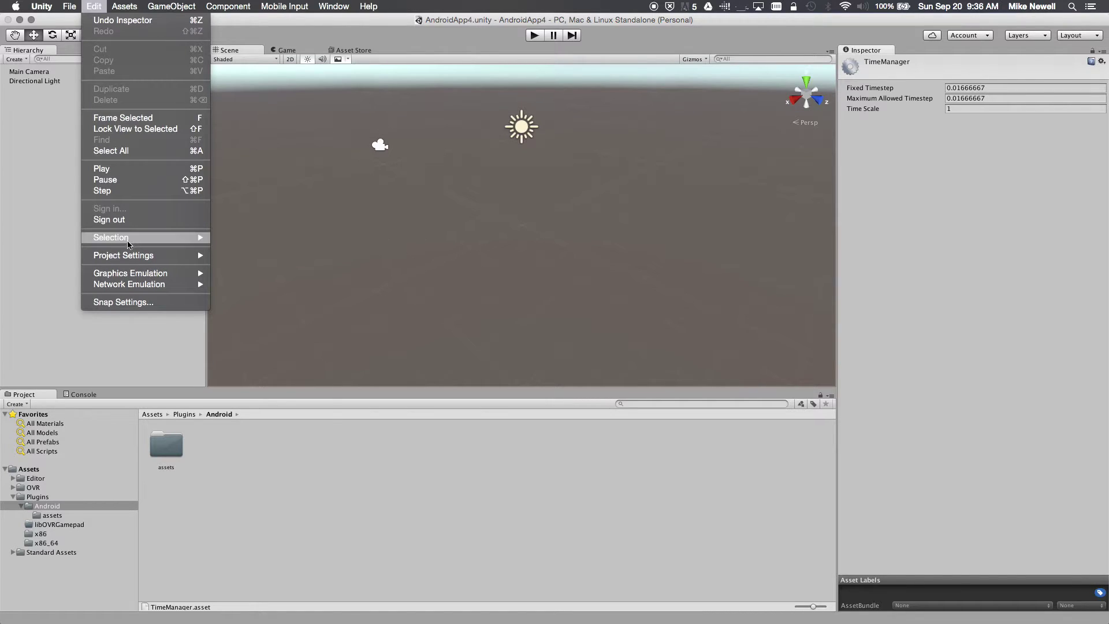
mouse_move(134, 258)
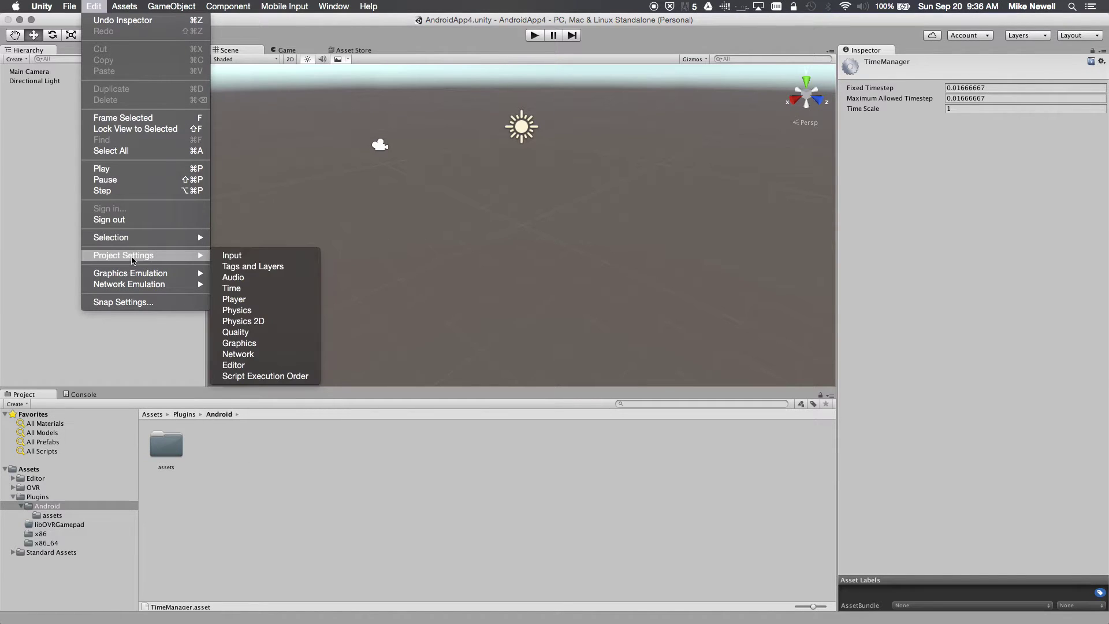
left_click(243, 301)
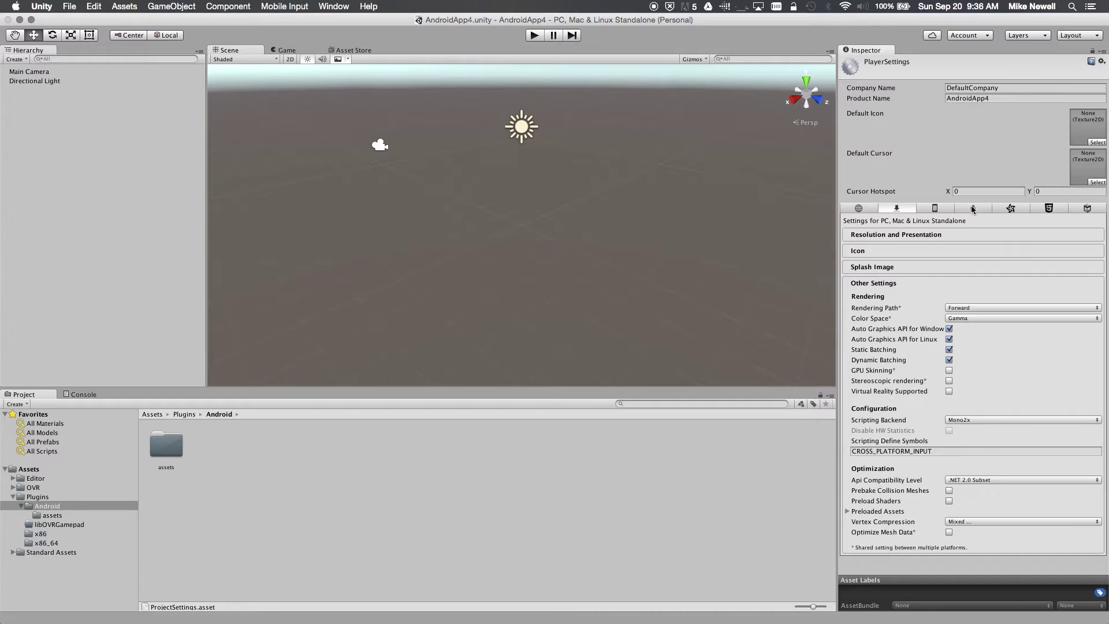
left_click(973, 210)
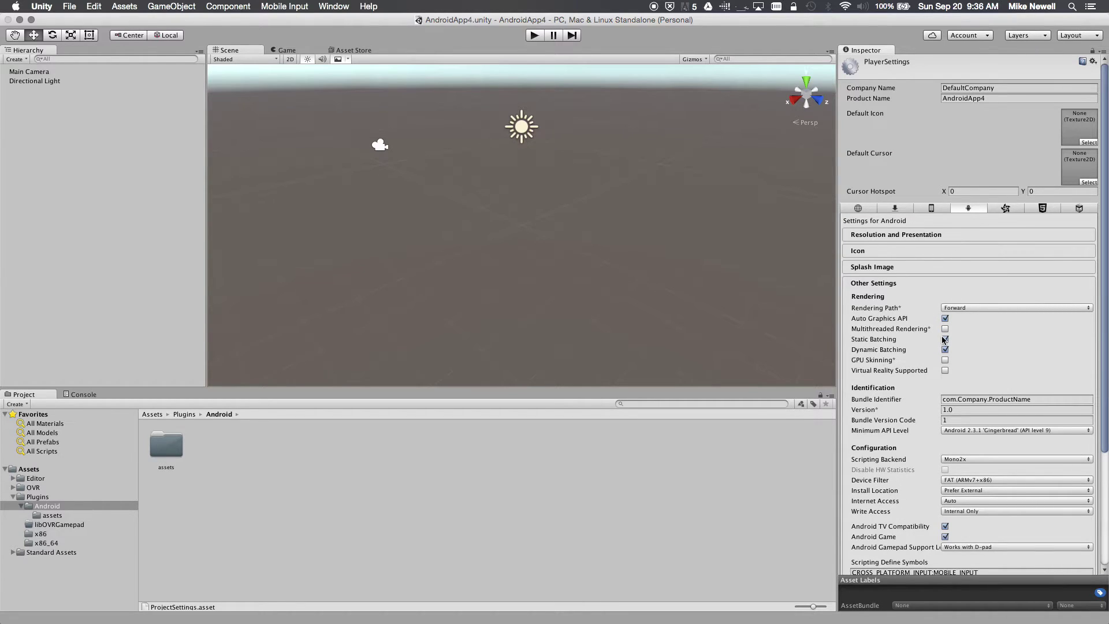
left_click(945, 371)
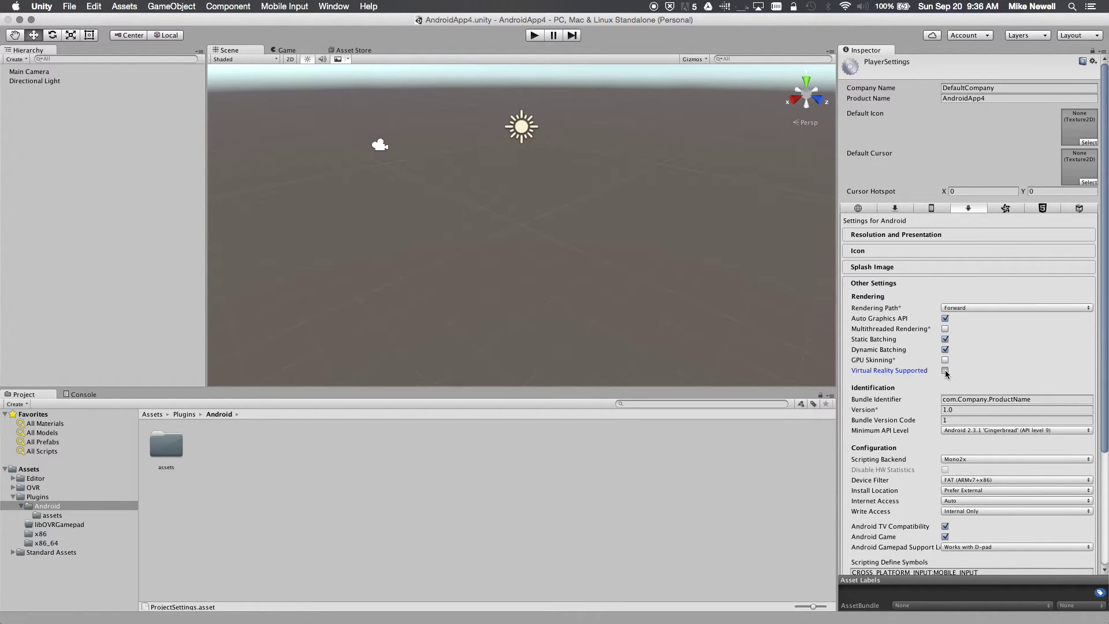
left_click(943, 329)
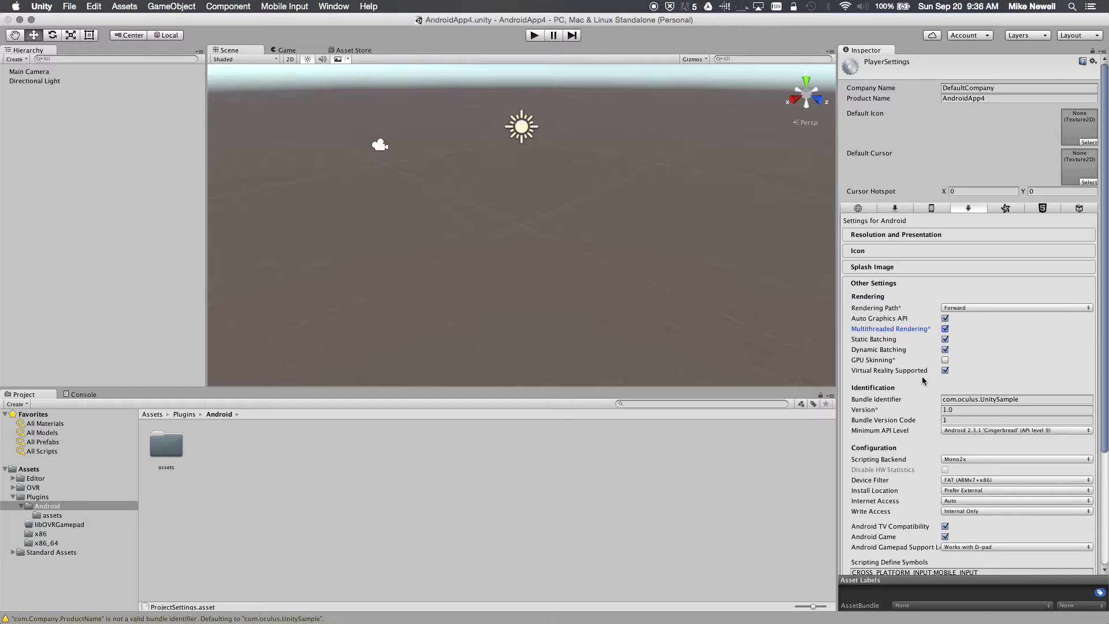
Step: Set the Android Minimum API Level to Android 5.0 'Lollipop' (API level 21)
scroll(923, 380, "down", 2)
left_click(1054, 386)
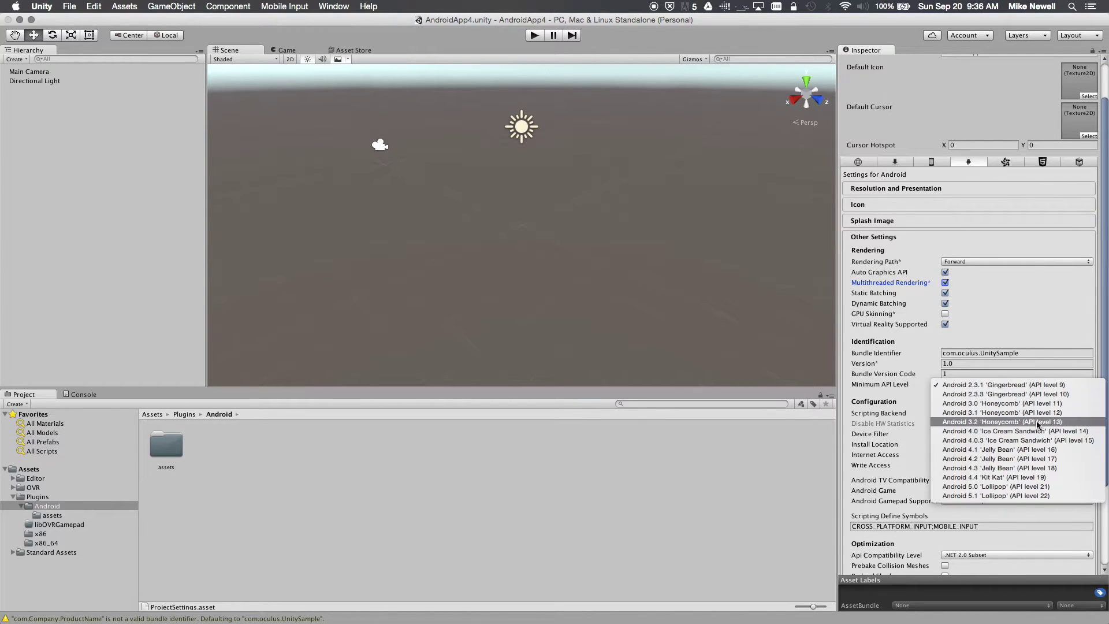
left_click(1003, 488)
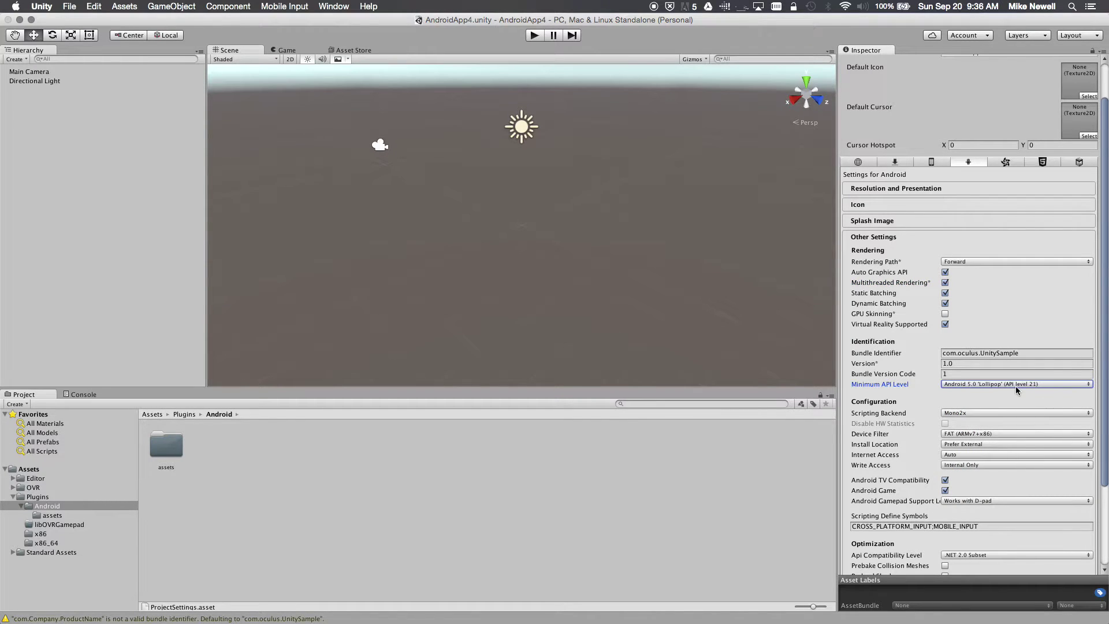
scroll(919, 276, "up", 2)
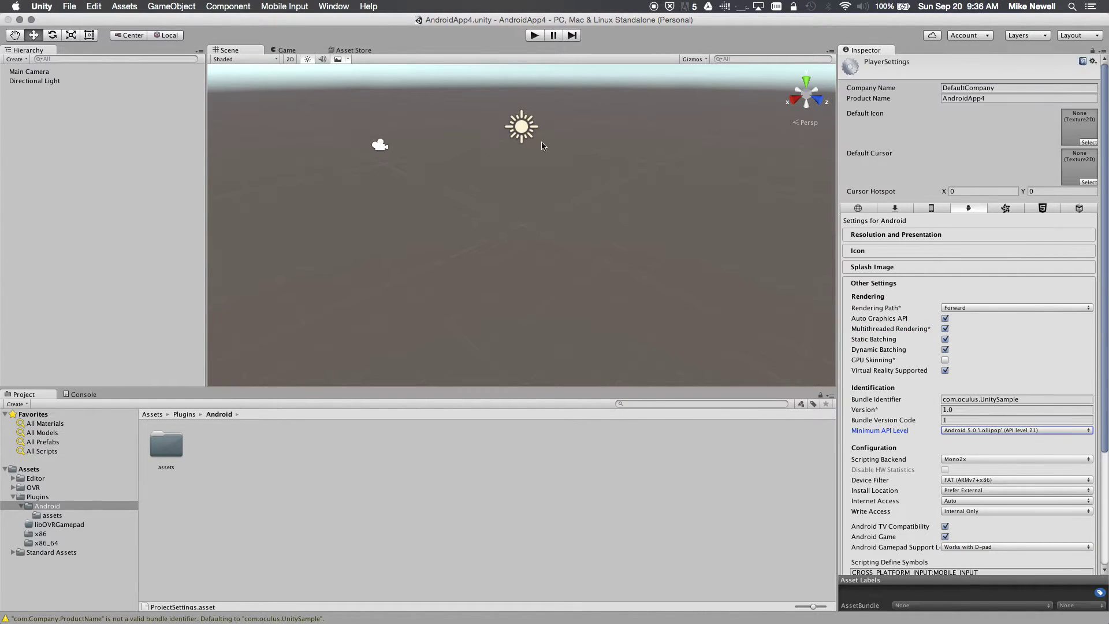
Step: Open the project's Quality settings and select the Simple quality level
left_click(129, 7)
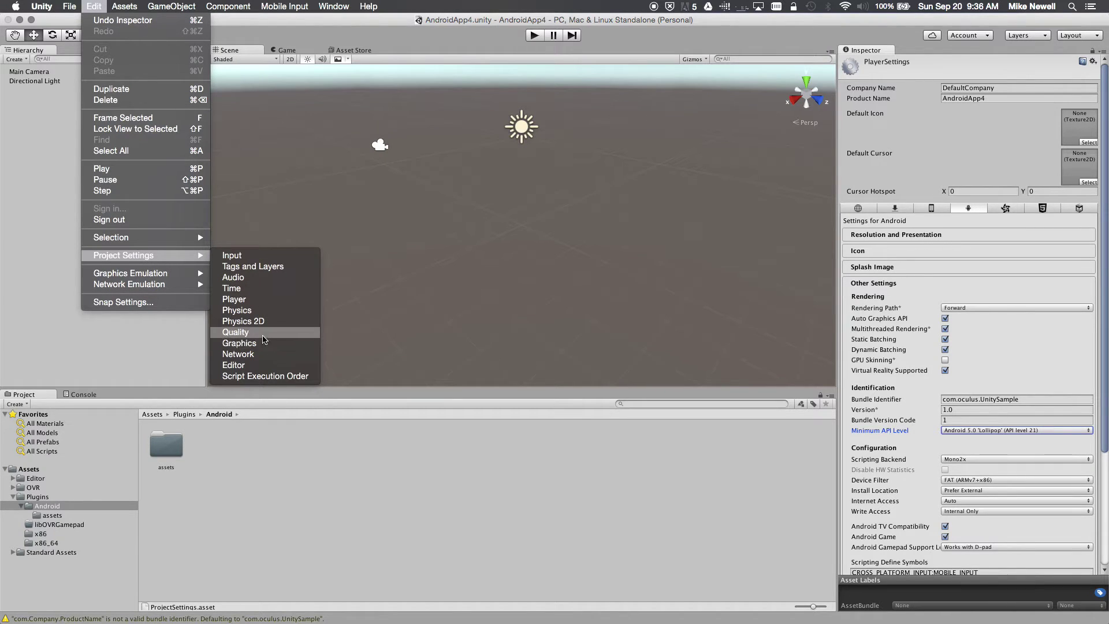
left_click(262, 337)
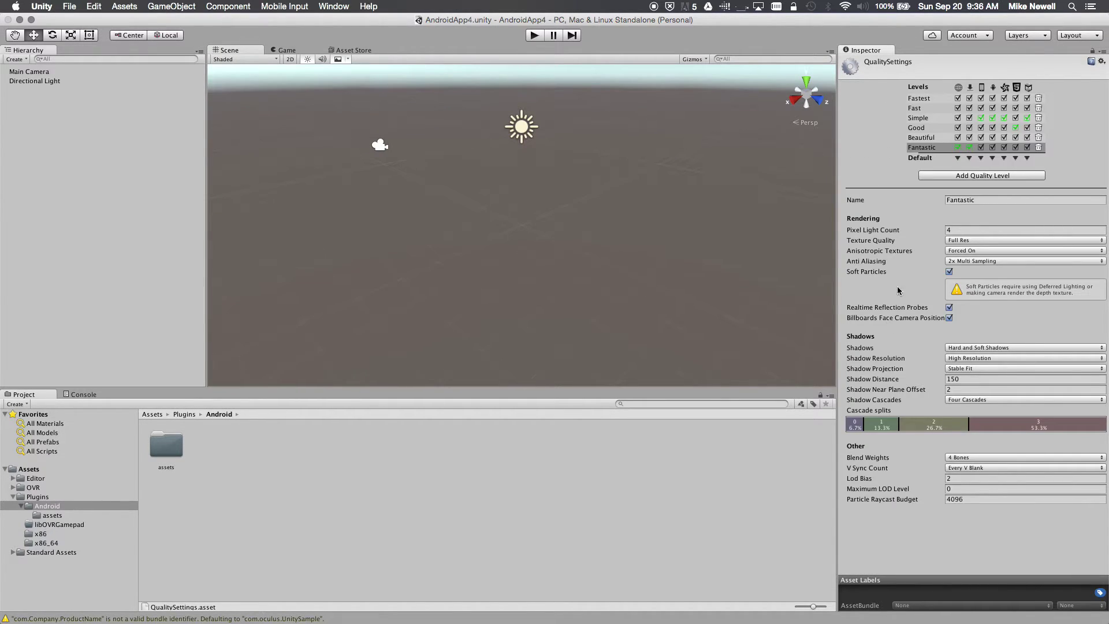
left_click(918, 118)
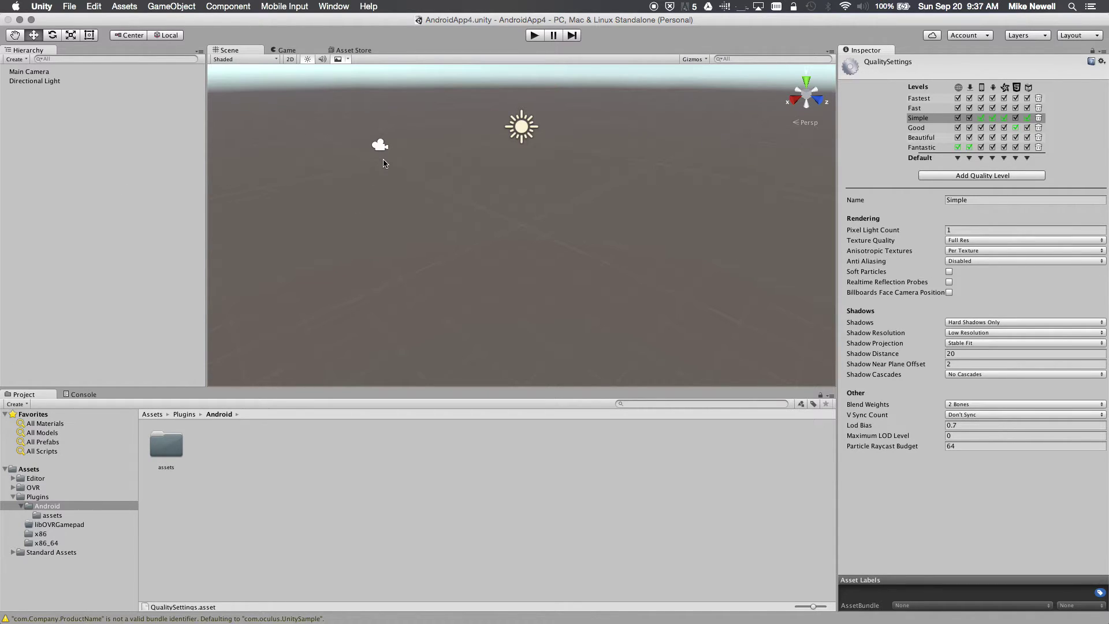
Step: Delete the Main Camera from the scene
left_click(34, 72)
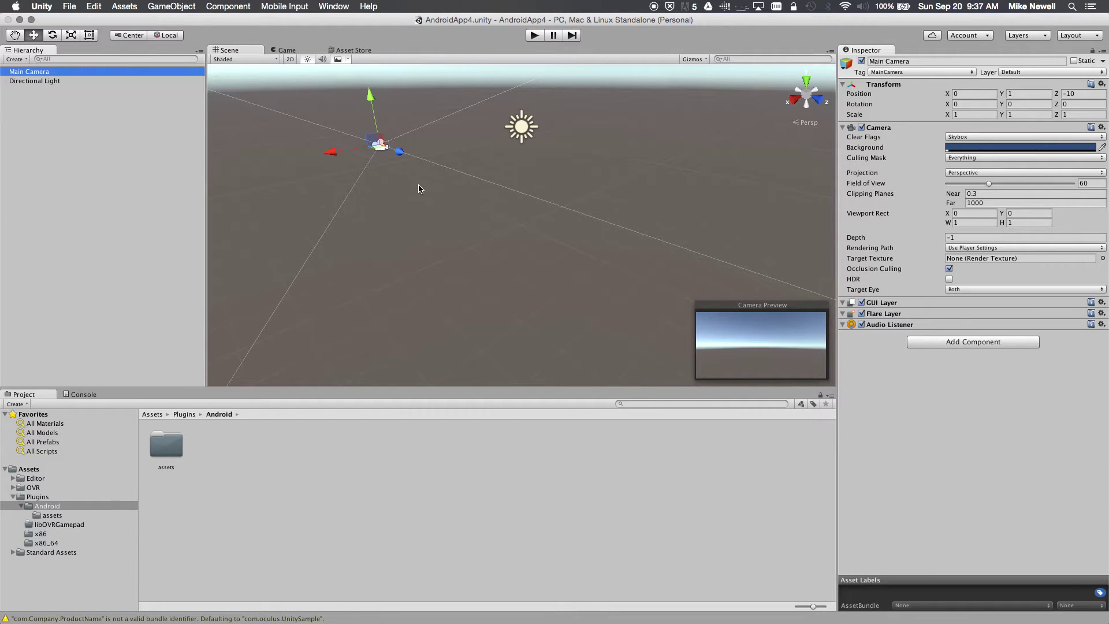
key("f")
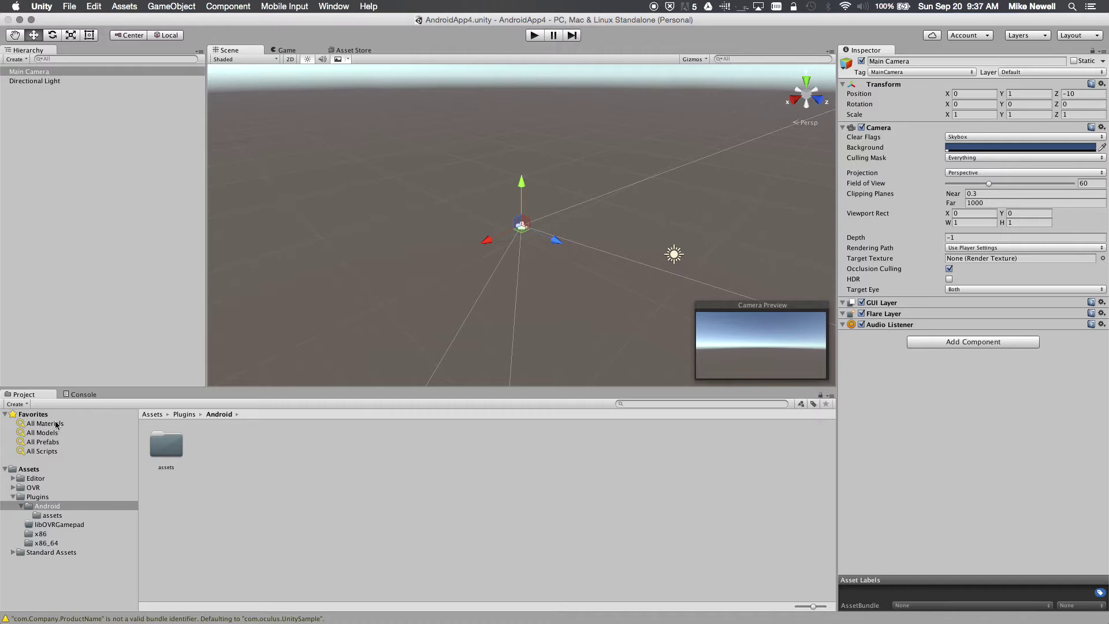
right_click(34, 72)
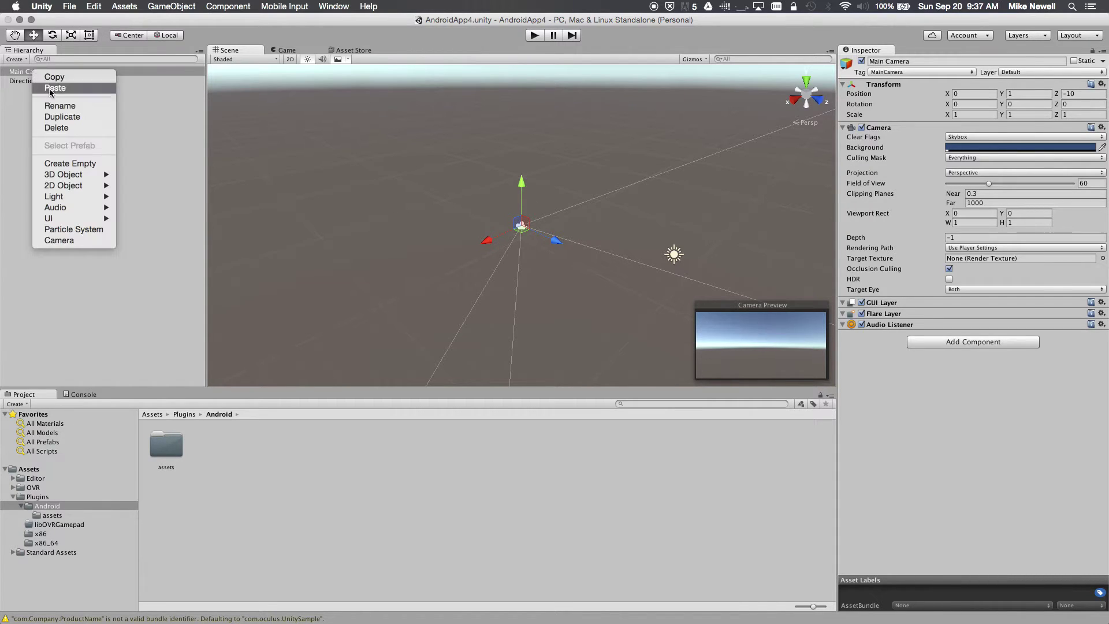
left_click(56, 128)
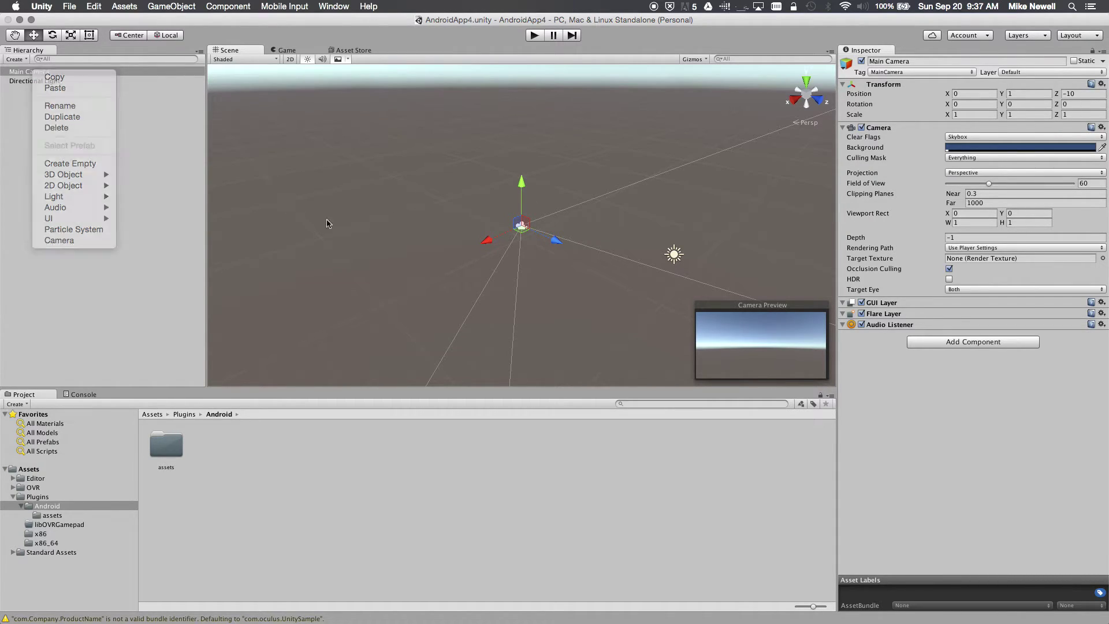
Step: Collapse the Plugins folder and place the OVRCameraRig prefab from OVR/Prefabs near the middle of the scene
left_click(12, 496)
left_click(15, 488)
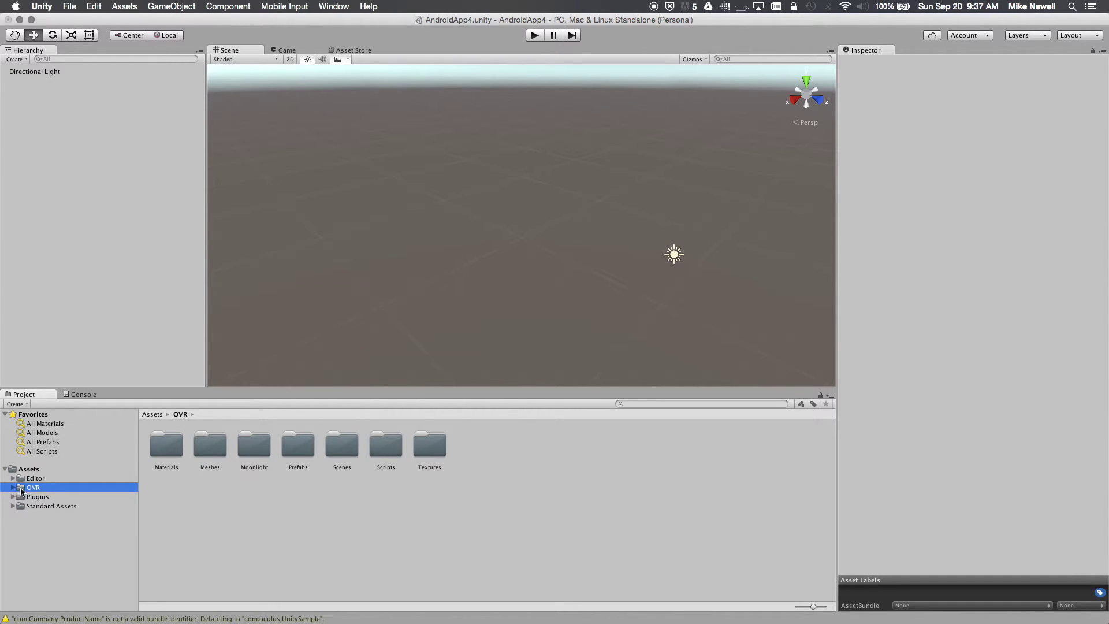
left_click(13, 487)
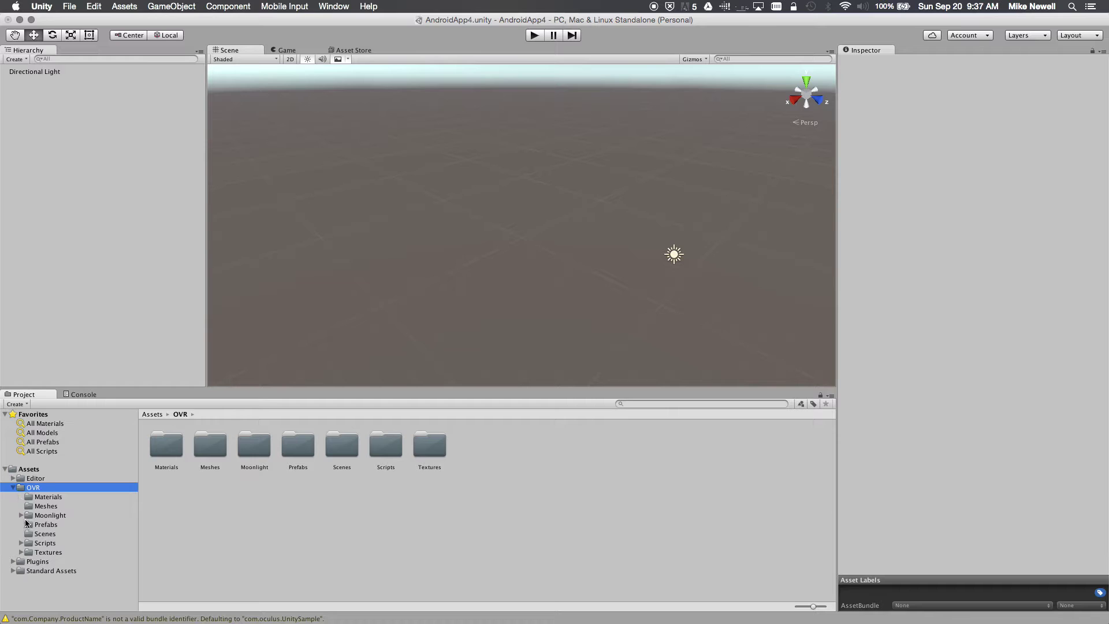
left_click(45, 524)
left_click_drag(166, 444, 498, 226)
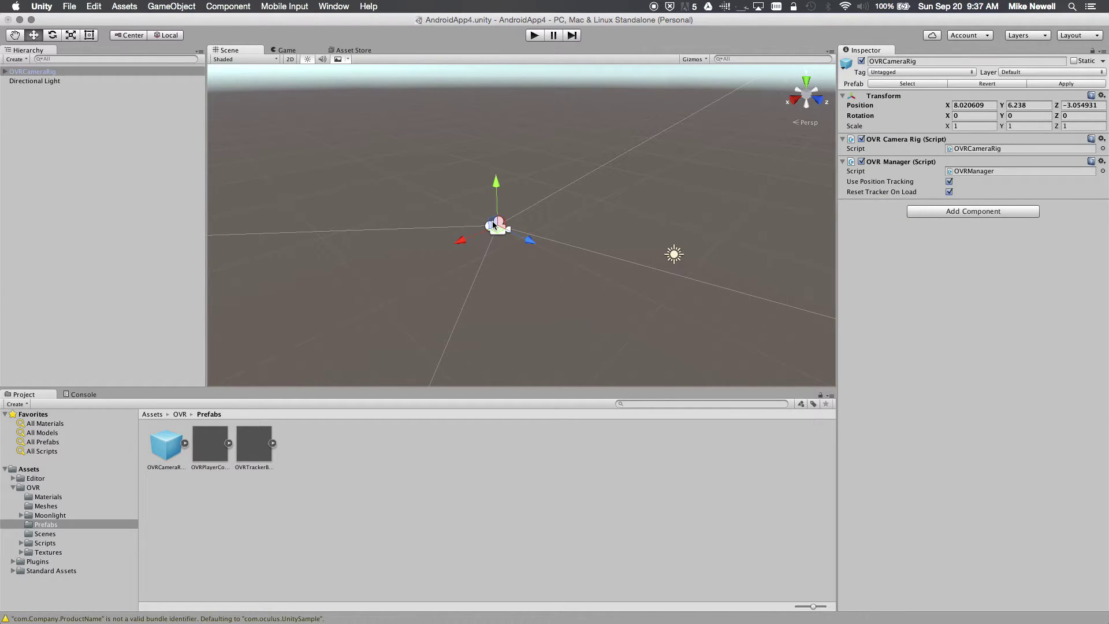
Step: Expand OVRCameraRig and its TrackingSpace to reach the eye anchors, and select CenterEyeAnchor
left_click(8, 73)
left_click(5, 72)
left_click(18, 81)
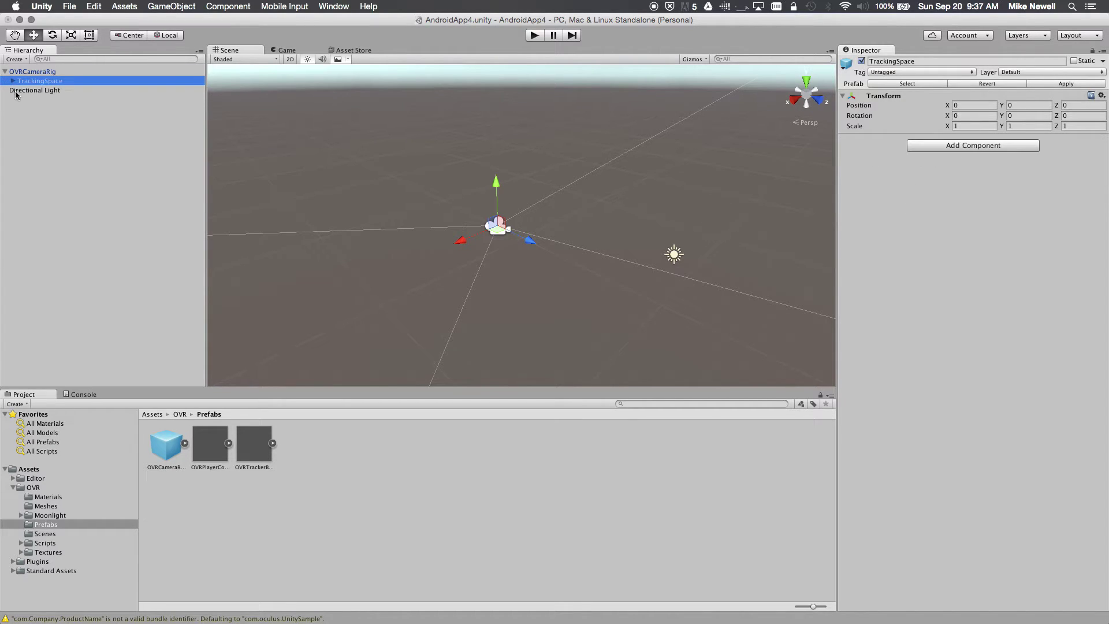
left_click(12, 81)
left_click(58, 93)
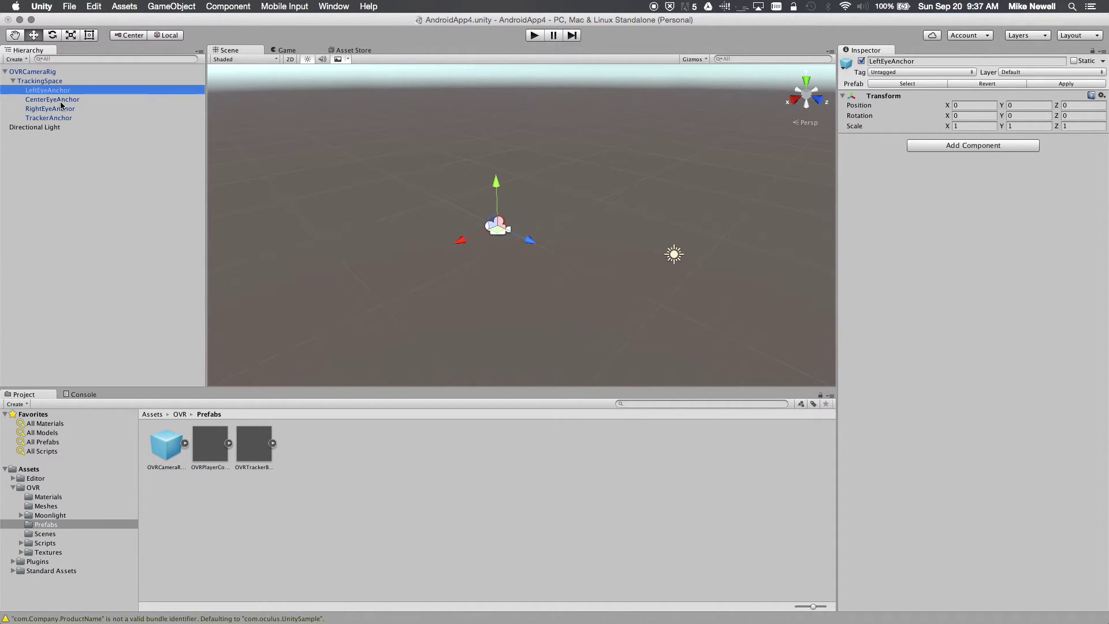
left_click(62, 110)
left_click(64, 99)
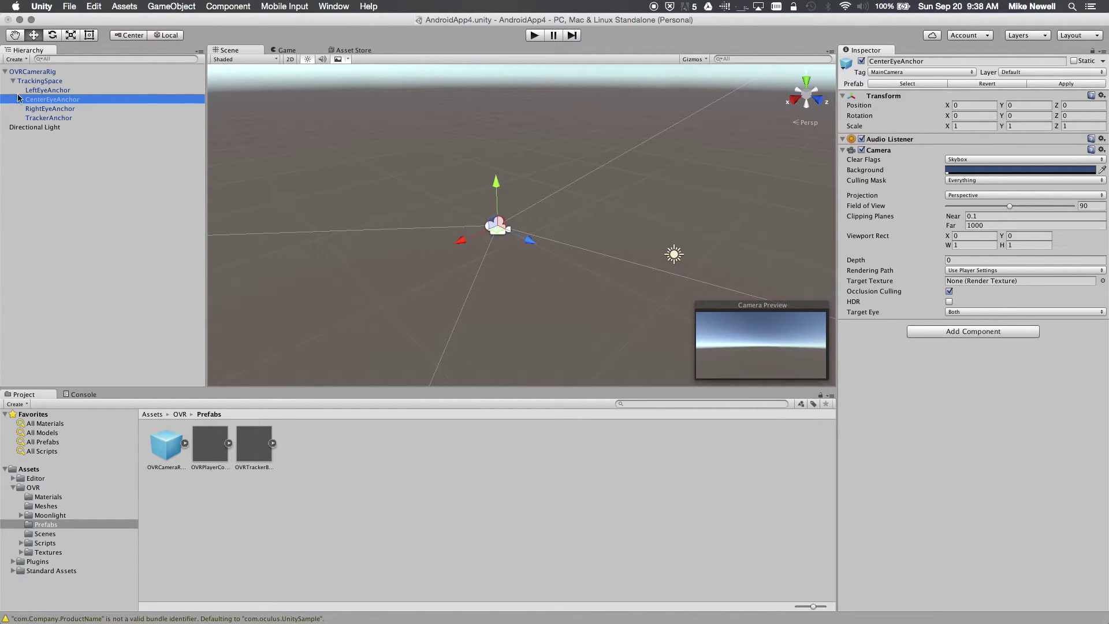
Step: Add the Antialiasing image effect to CenterEyeAnchor, with FXAA3 Console as its technique
left_click(948, 333)
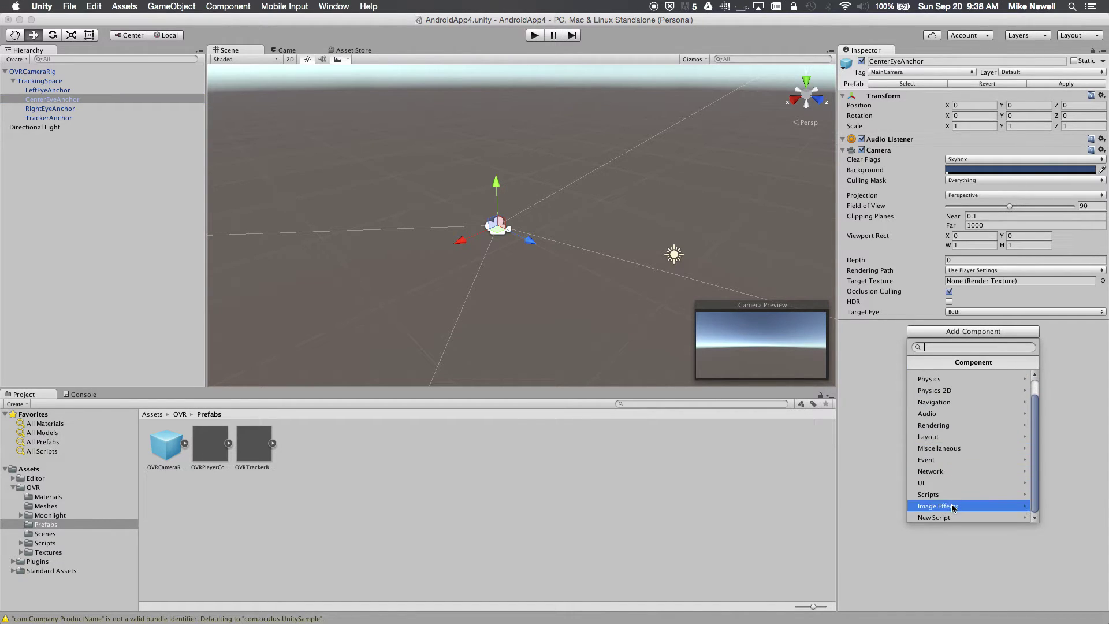
left_click(952, 506)
left_click(958, 377)
left_click(957, 376)
left_click(980, 348)
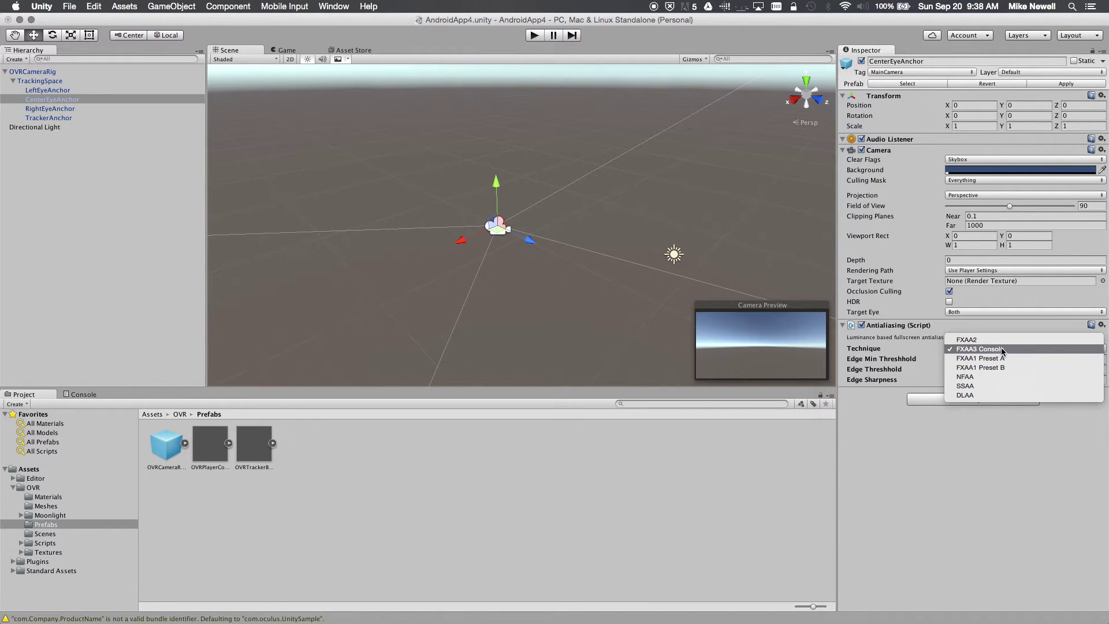
left_click(1005, 351)
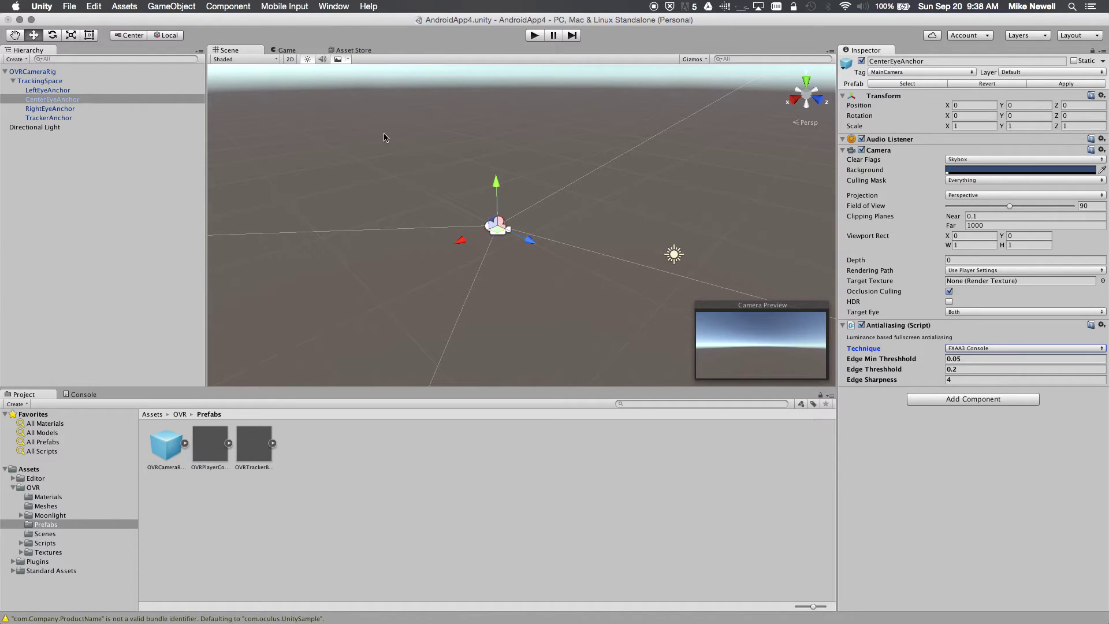
Step: Add a Terrain object to the scene
left_click(225, 11)
mouse_move(171, 6)
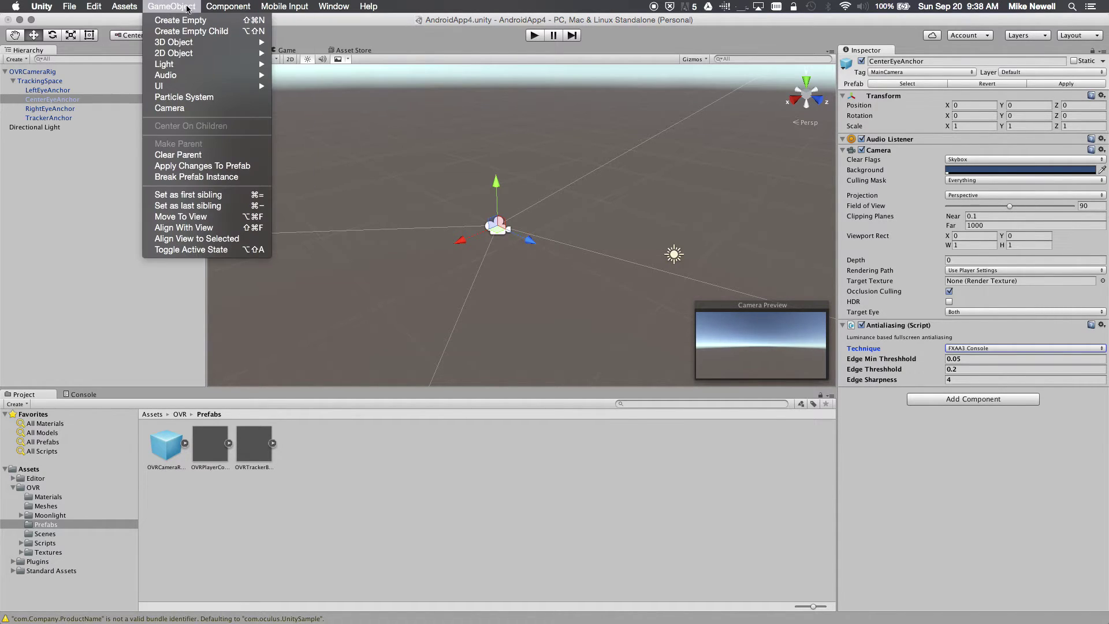
mouse_move(192, 45)
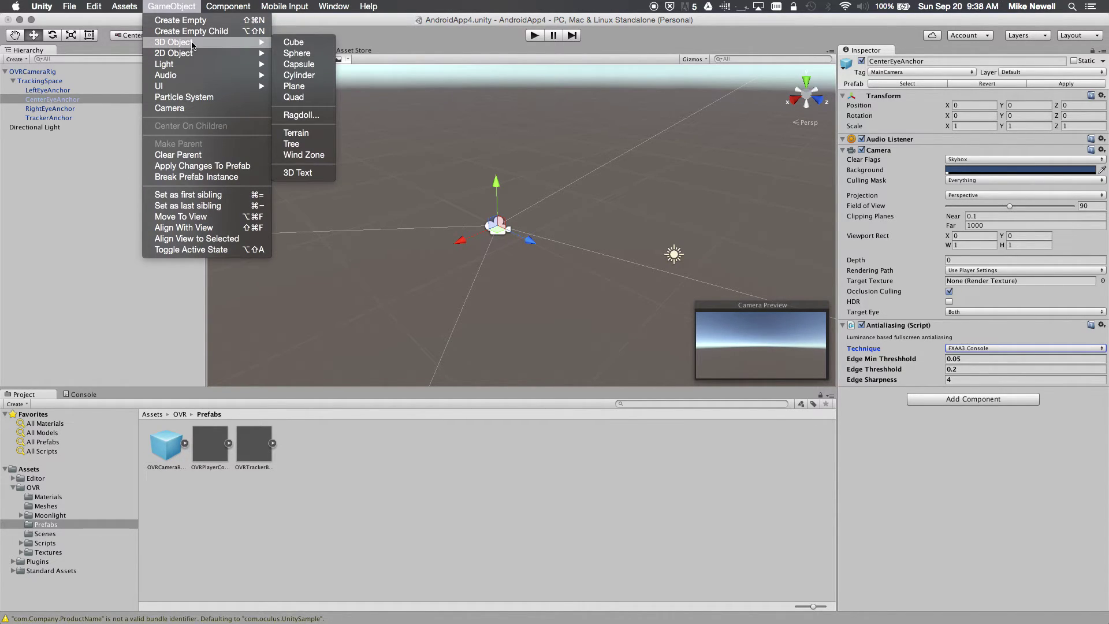
left_click(306, 136)
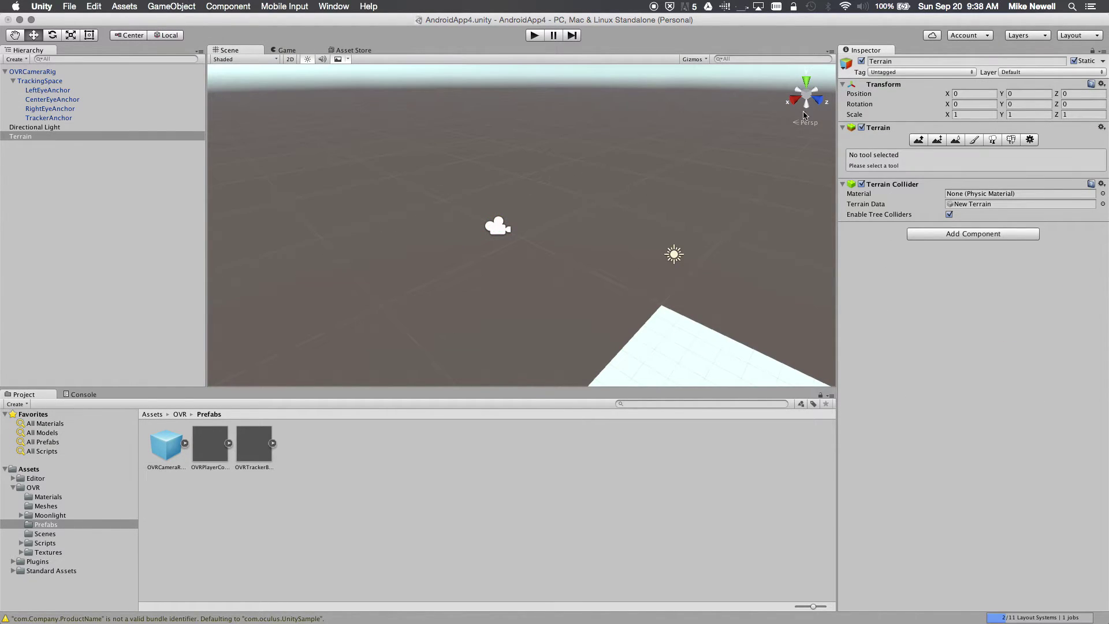
Step: Set the terrain's position to X -250 and Z -250
left_click(967, 94)
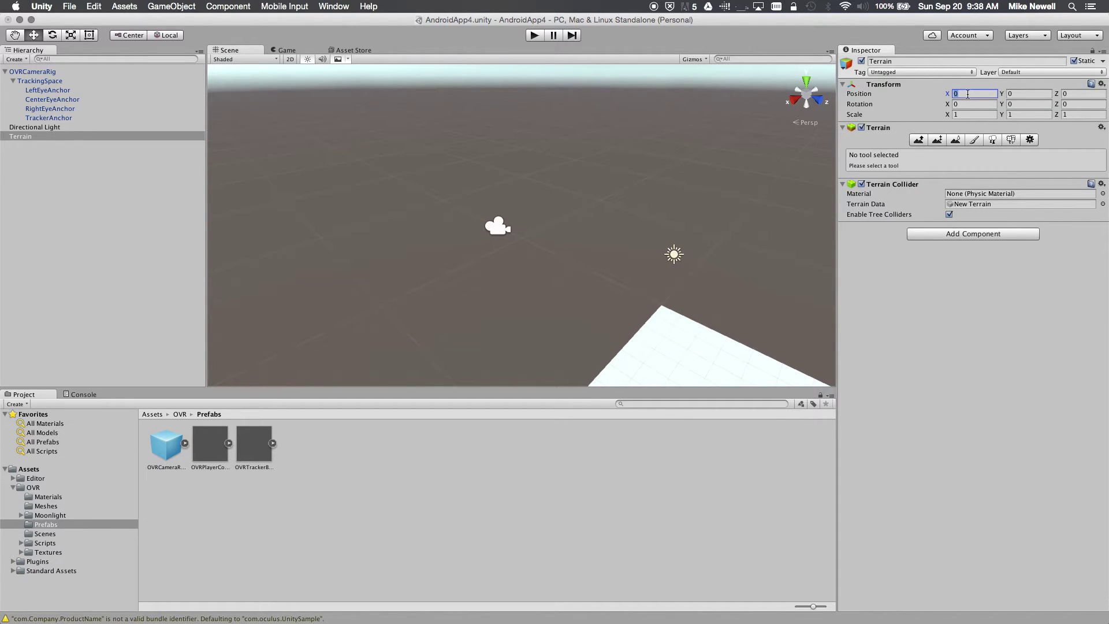
type("-2")
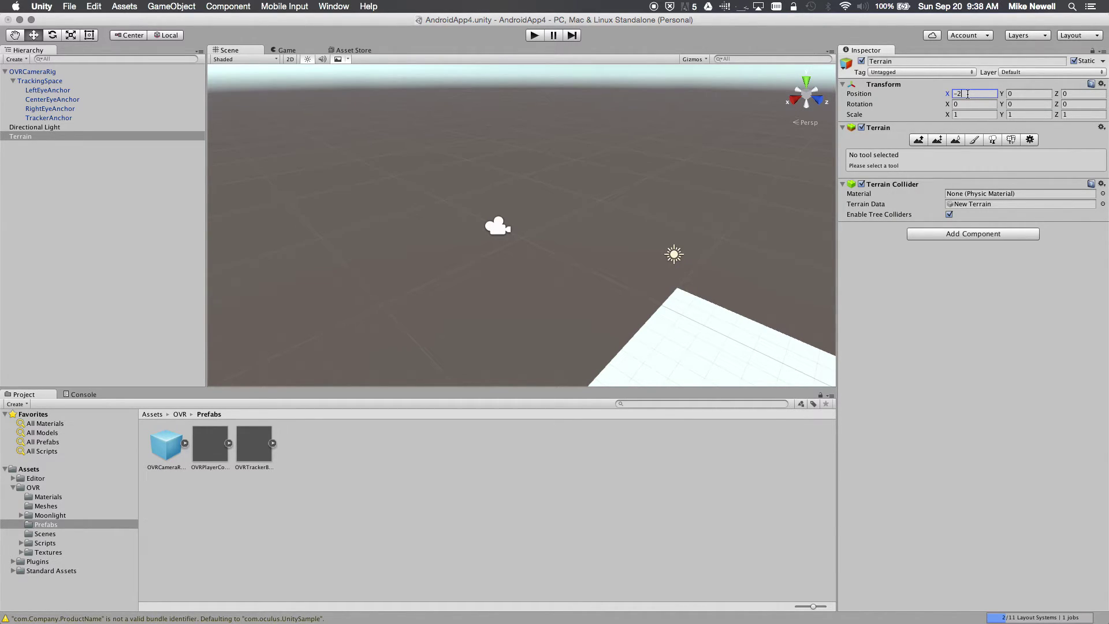
type("50")
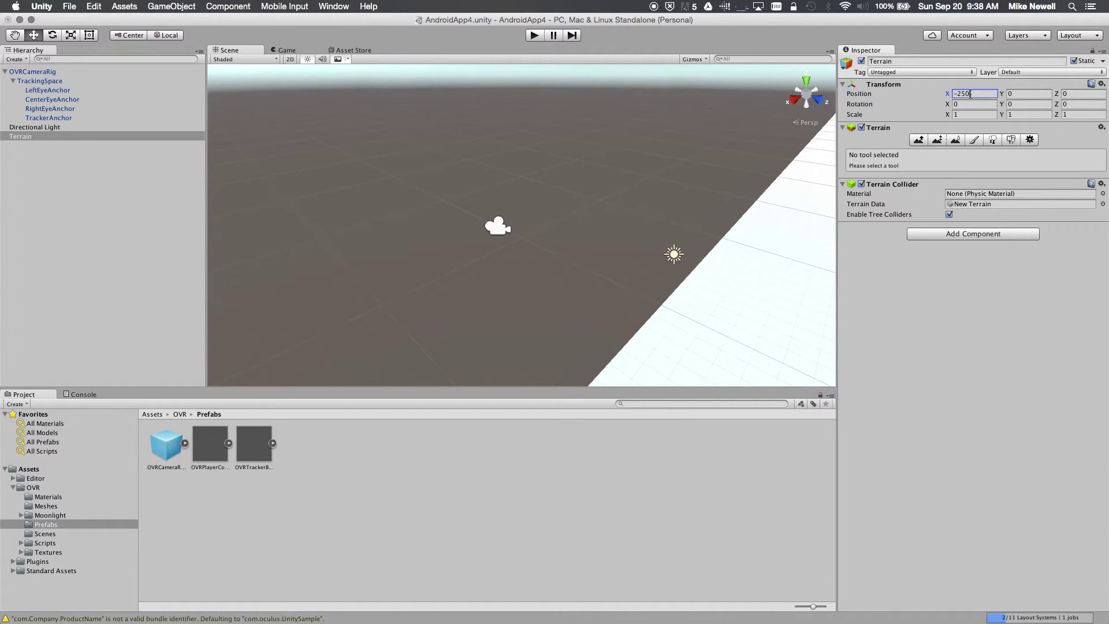
left_click(1081, 94)
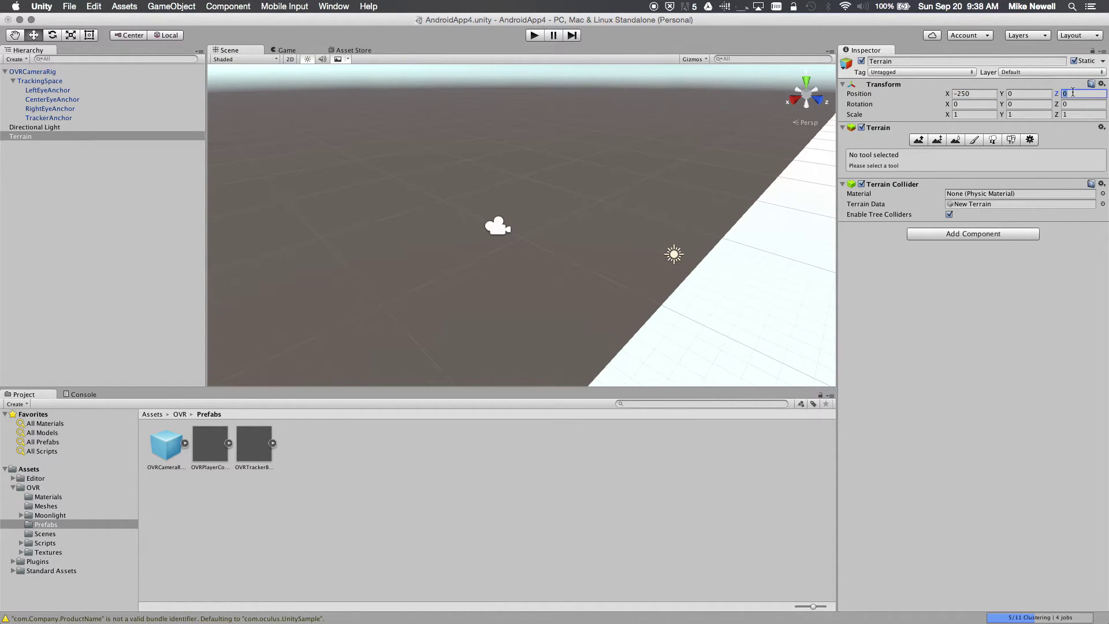
type("-2")
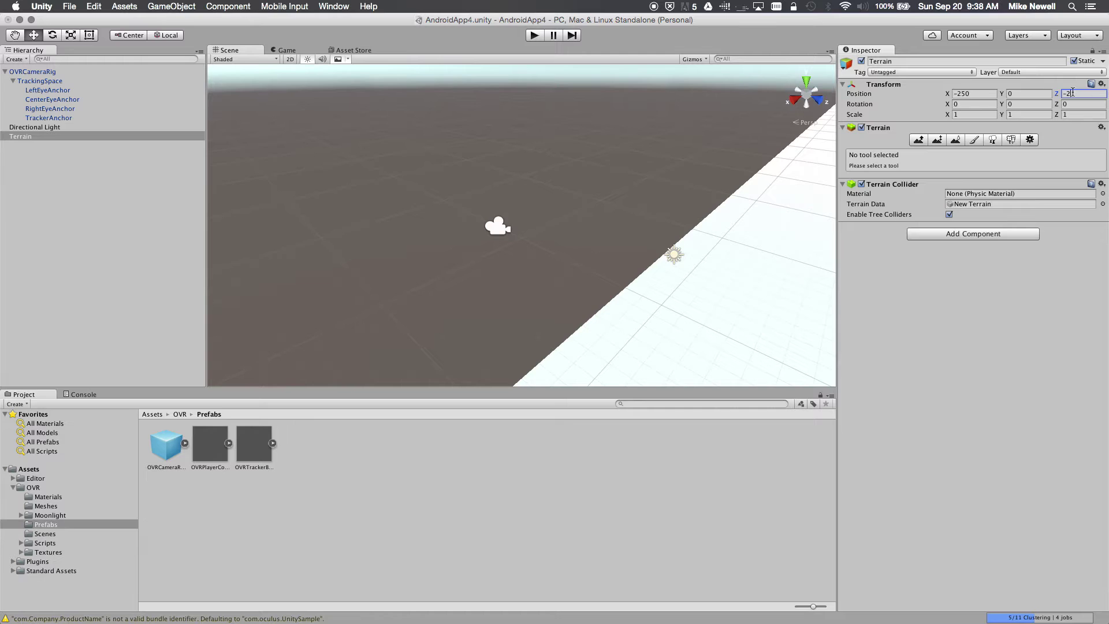
type("50")
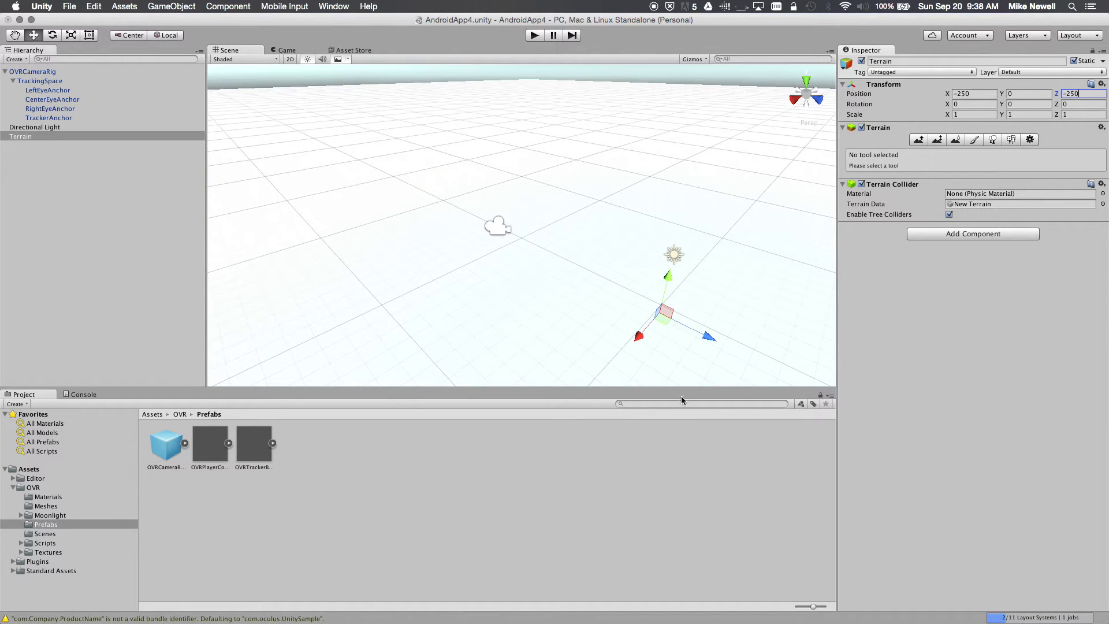
Step: Raise a rugged mountain near one corner of the terrain using the Raise / Lower Terrain tool with an irregular brush
scroll(606, 286, "down", 10)
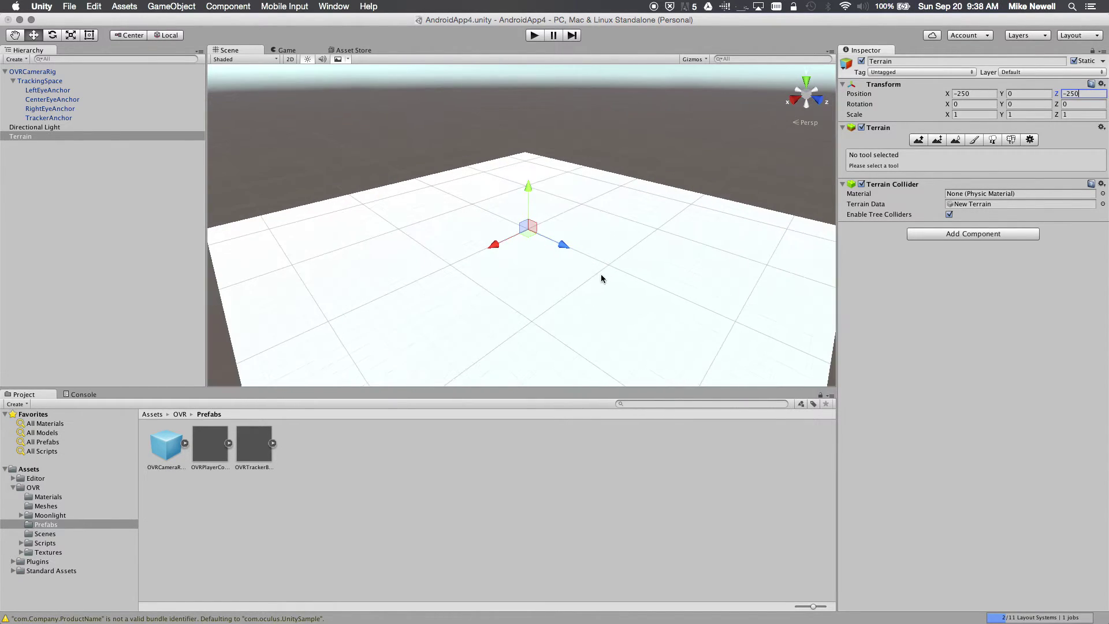
left_click_drag(581, 274, 377, 265, "alt")
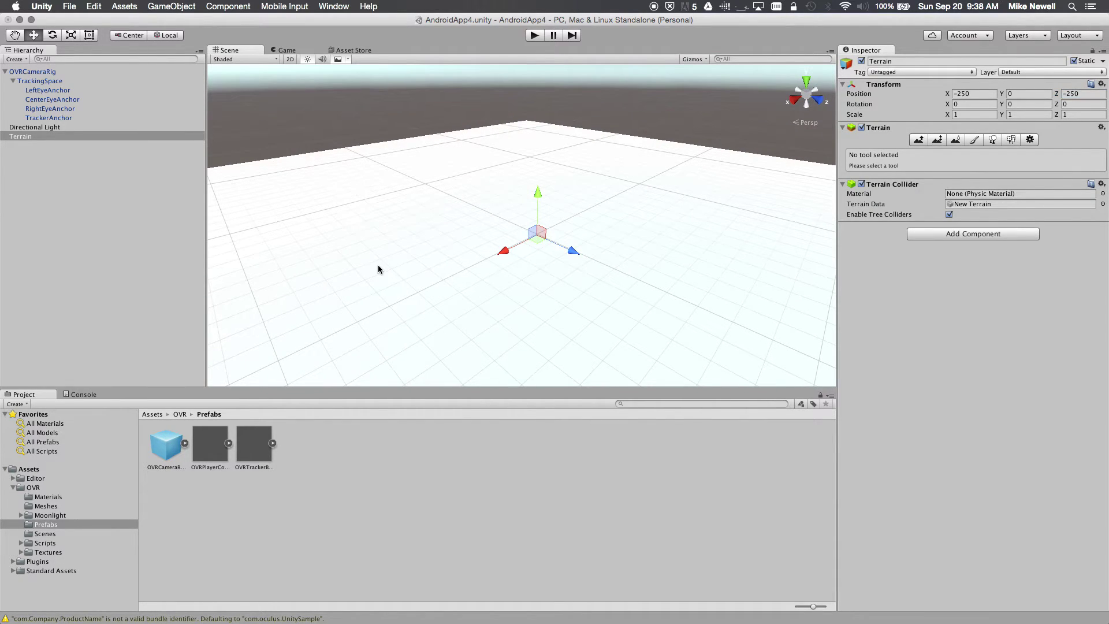
left_click(918, 140)
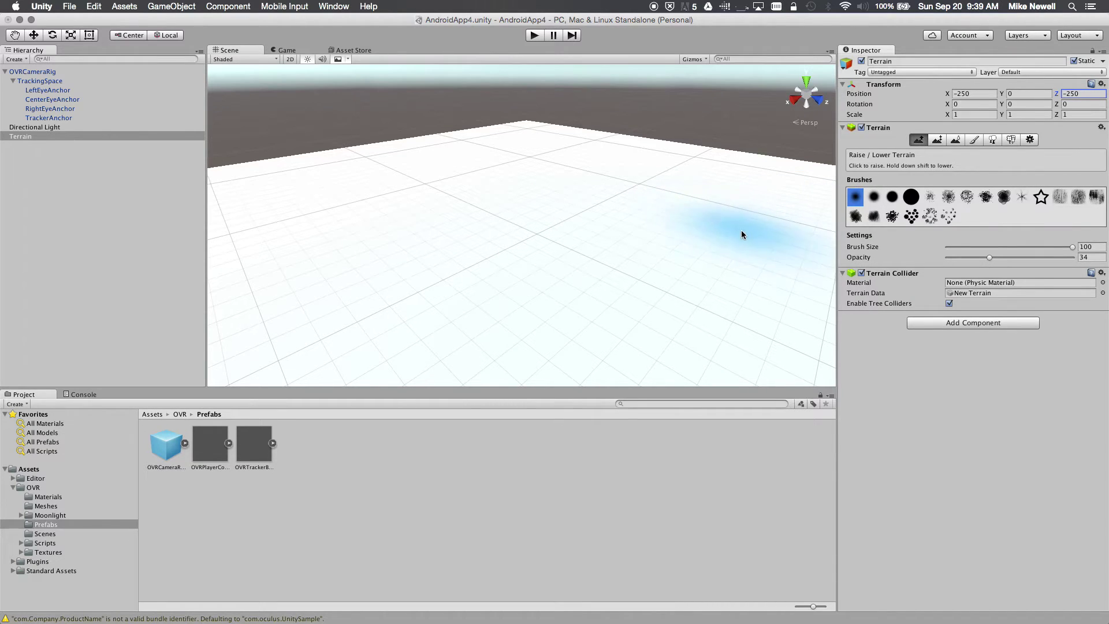
key("f")
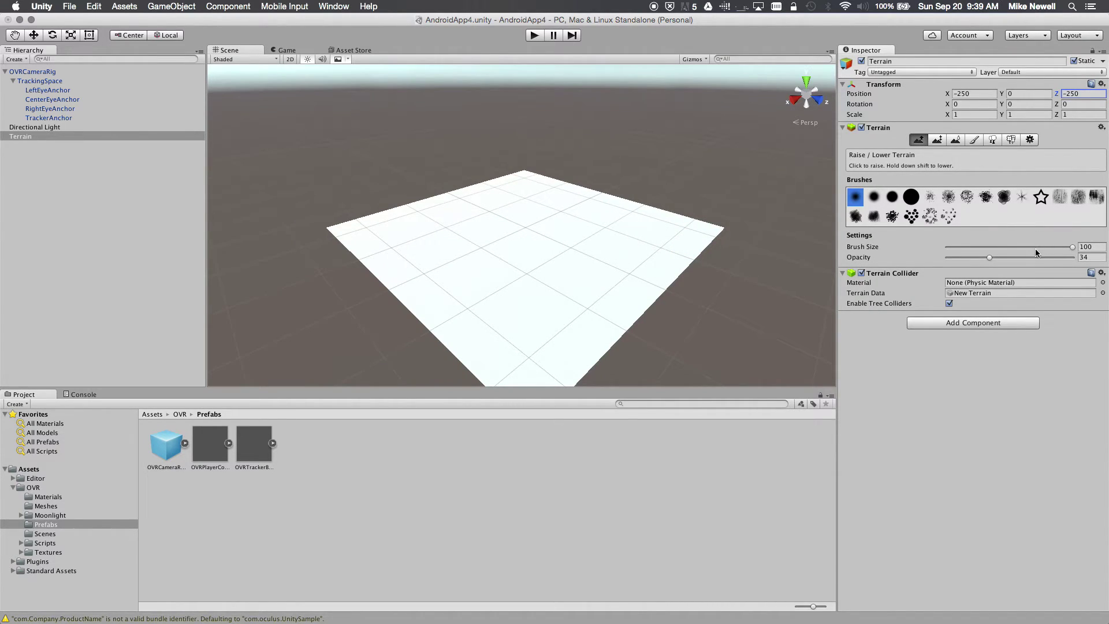
left_click(873, 215)
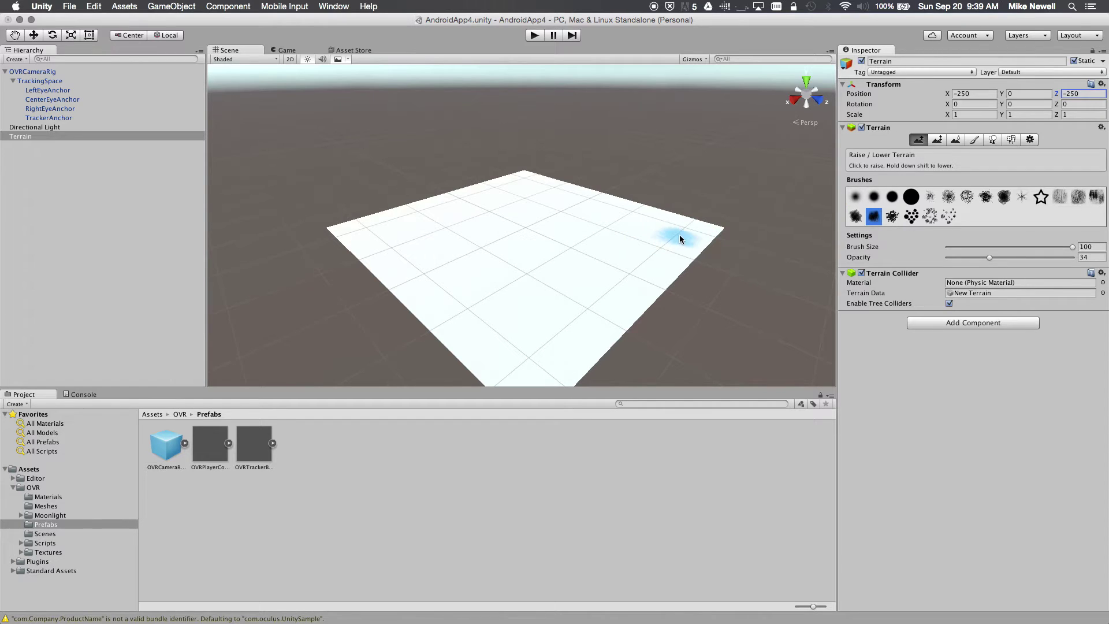
mouse_move(681, 235)
left_mouse_down()
mouse_move(704, 225)
mouse_move(663, 245)
mouse_move(667, 215)
mouse_move(681, 220)
mouse_move(657, 211)
mouse_move(680, 210)
mouse_move(661, 201)
mouse_move(708, 219)
mouse_move(677, 243)
mouse_move(717, 208)
mouse_move(688, 234)
left_mouse_up()
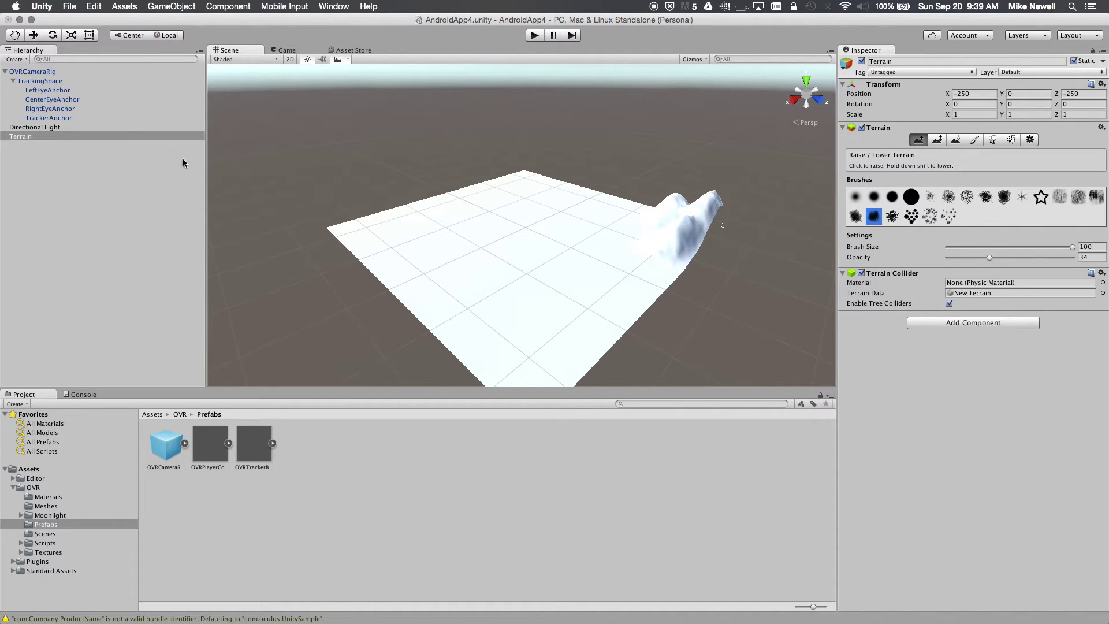
Step: Add a 3D Cube object to the scene
key("f")
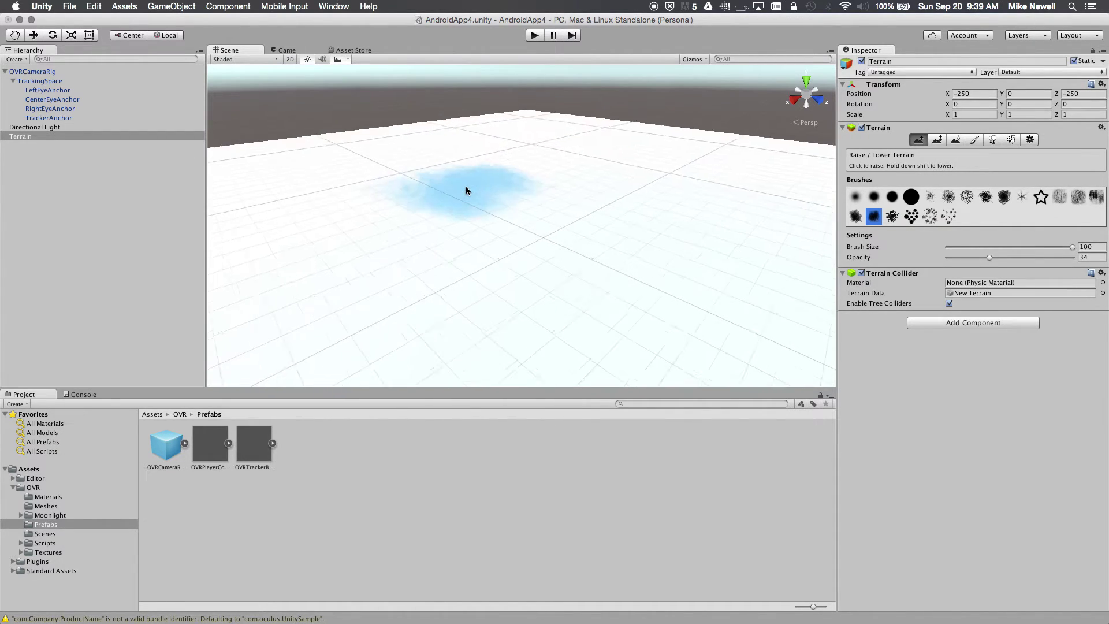
scroll(461, 185, "down", 6)
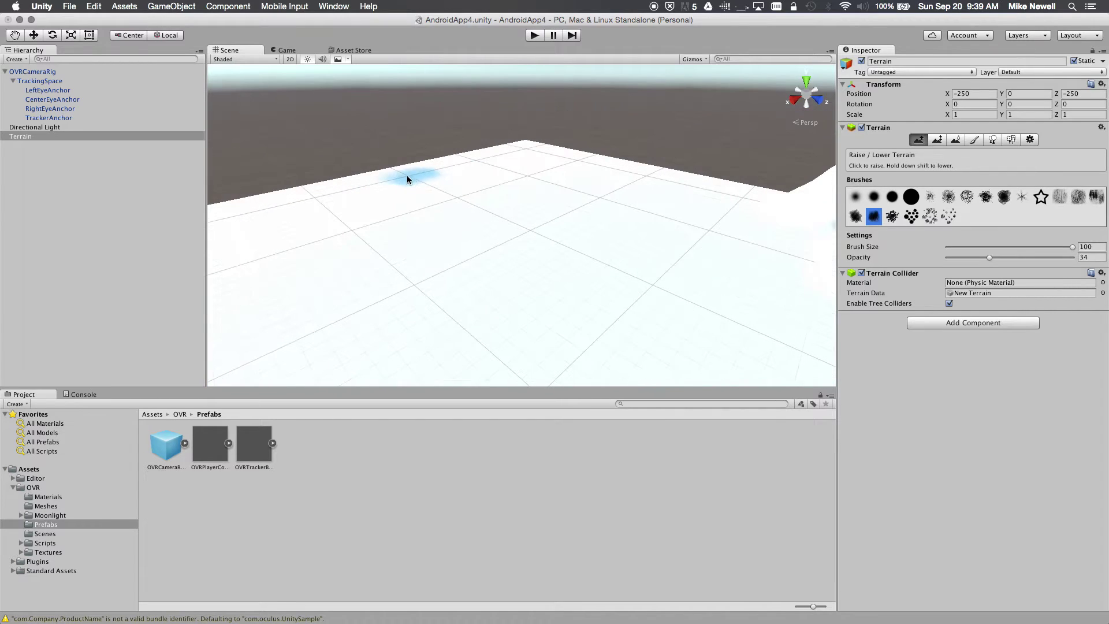
left_click_drag(370, 252, 273, 198, "alt")
left_click(171, 6)
mouse_move(205, 42)
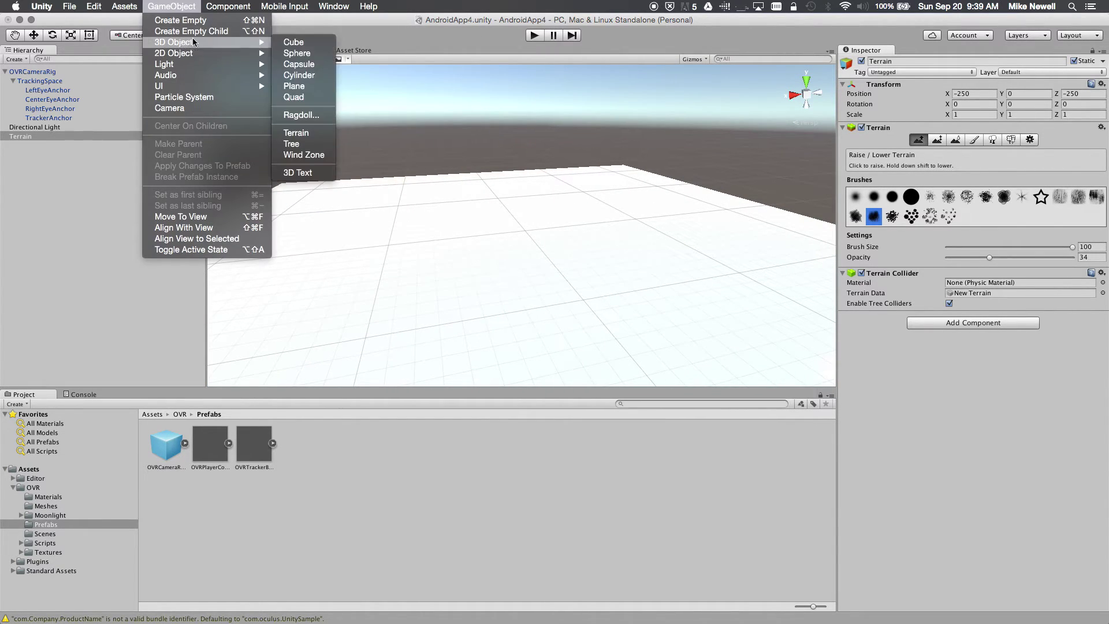
left_click(293, 42)
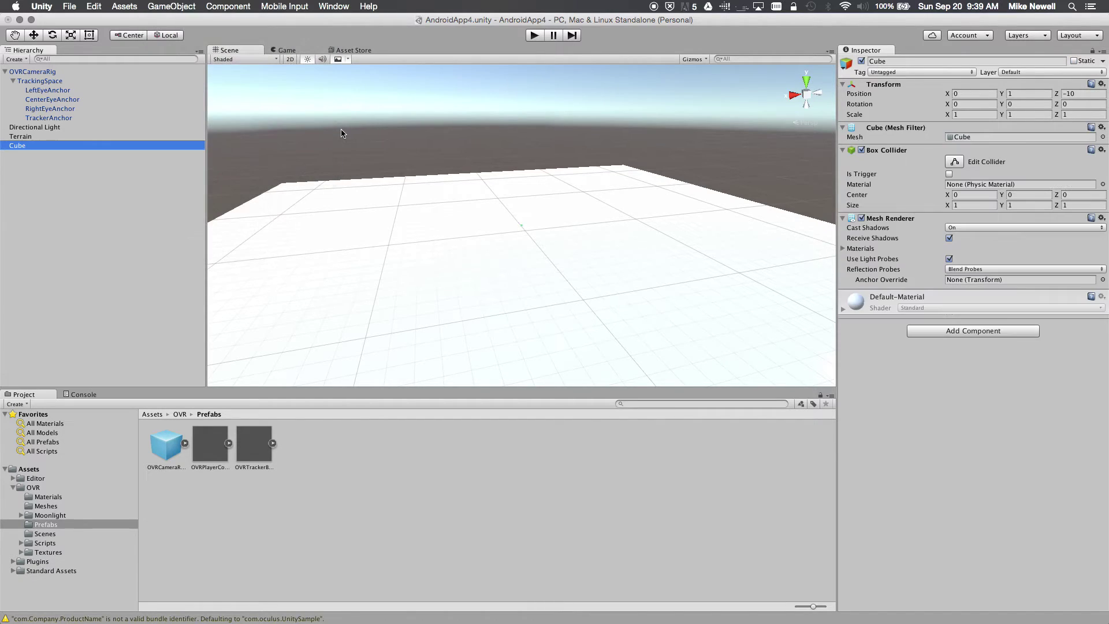
Step: Set the cube's scale to 100 on the X, Y and Z axes
left_click(978, 113)
type("100")
left_click(1023, 114)
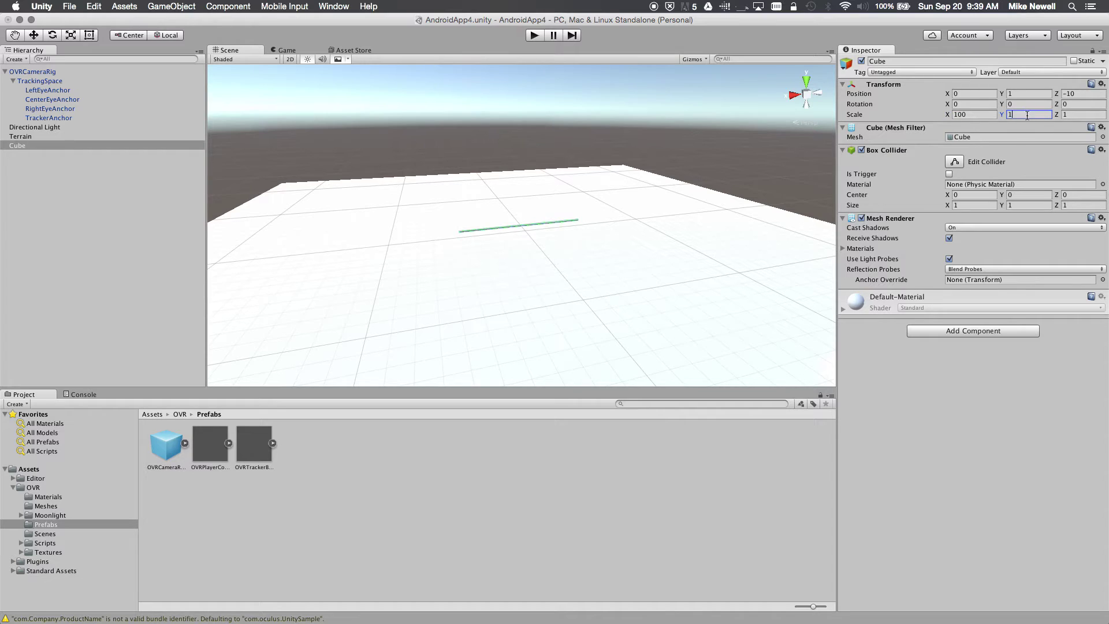
type("00")
left_click(1071, 114)
type("100")
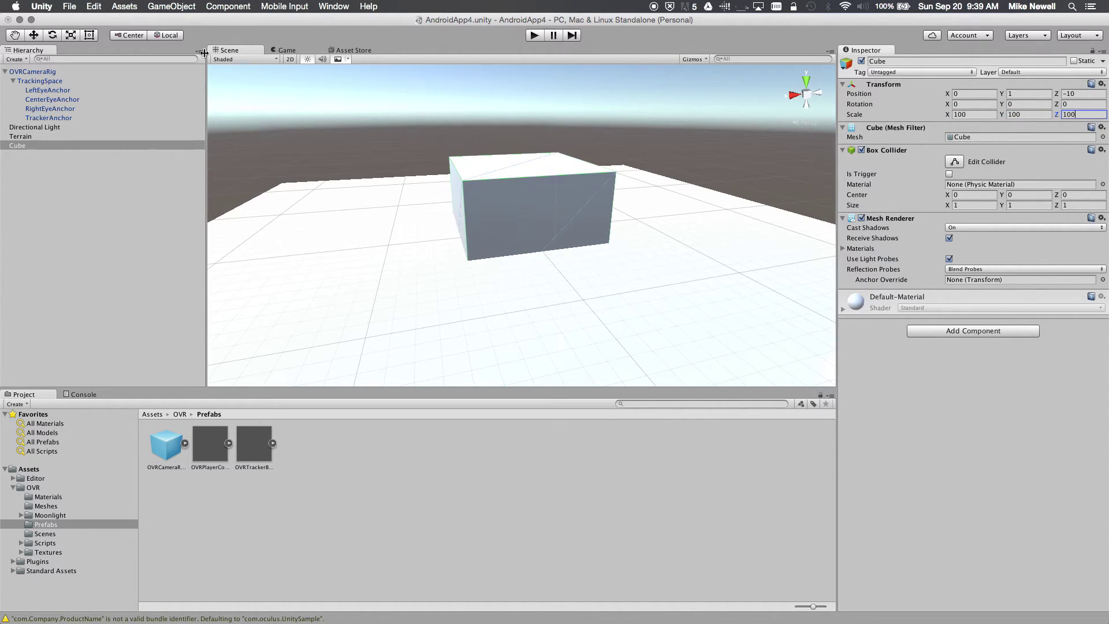
Step: Move the cube to a corner of the terrain, at about X 213, Y 39 and Z -218
left_click(33, 33)
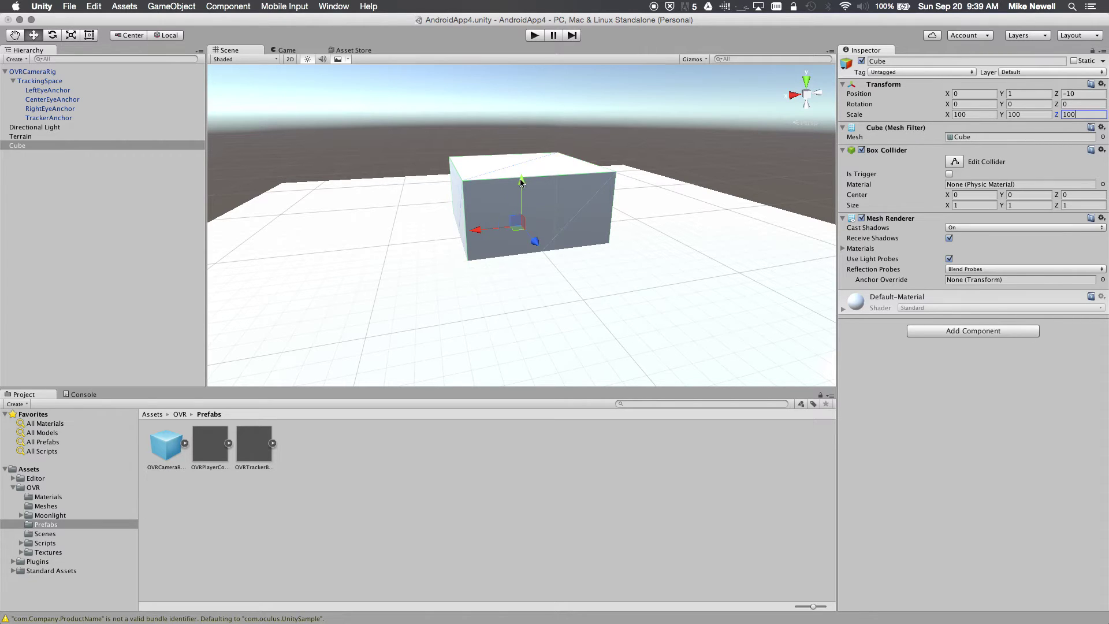
left_click_drag(520, 183, 523, 110)
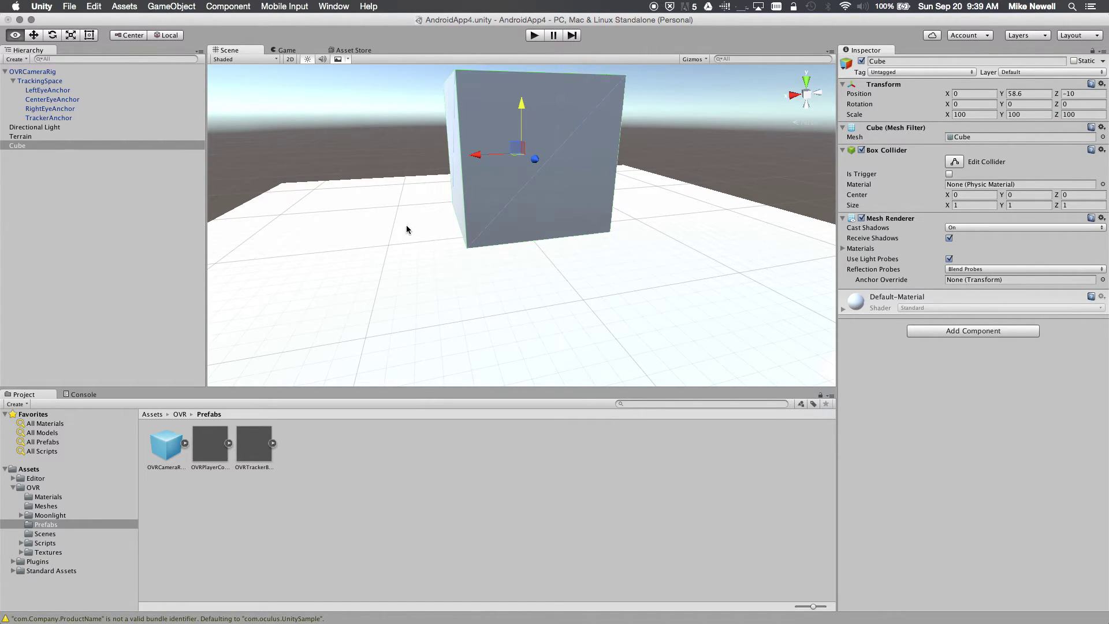
left_click_drag(408, 226, 745, 231, "alt")
left_click_drag(588, 159, 87, 166)
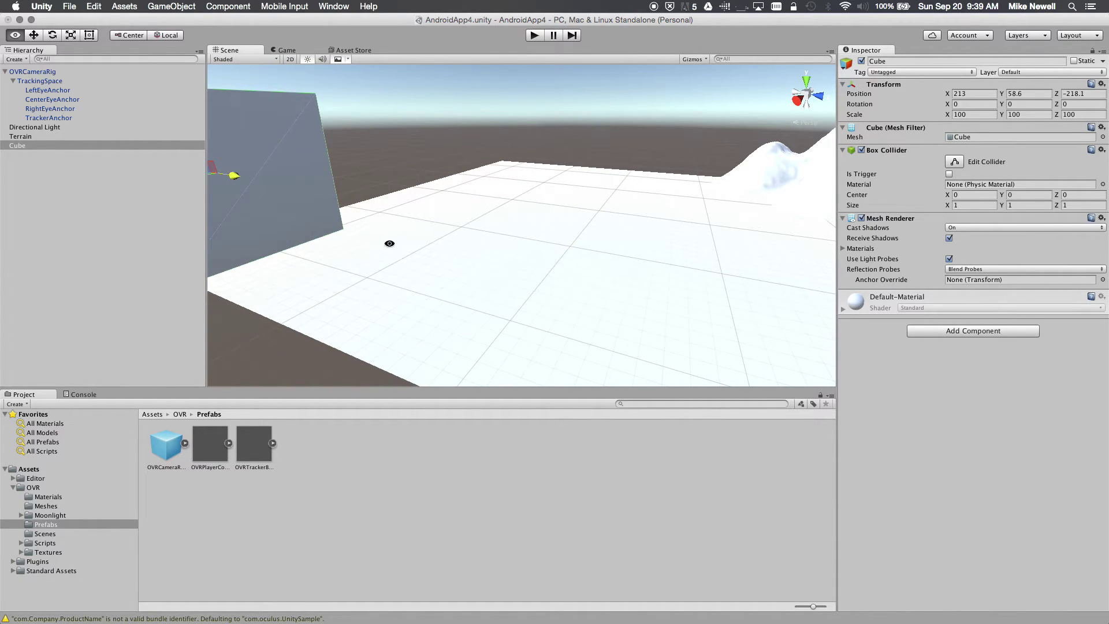
left_click_drag(386, 242, 165, 235, "alt")
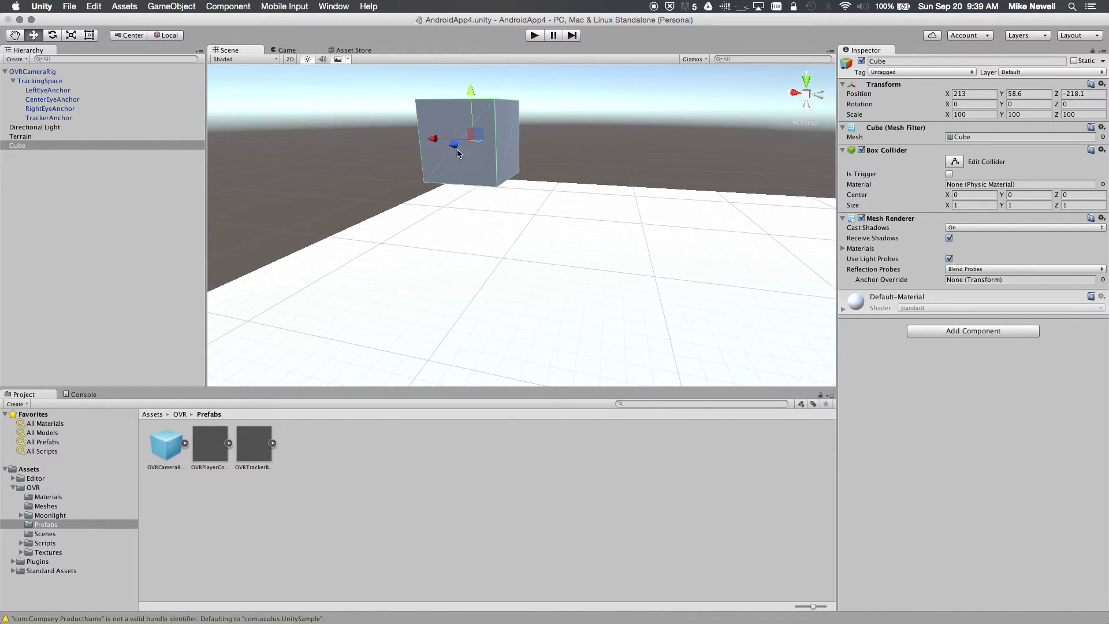
left_click_drag(469, 93, 468, 111)
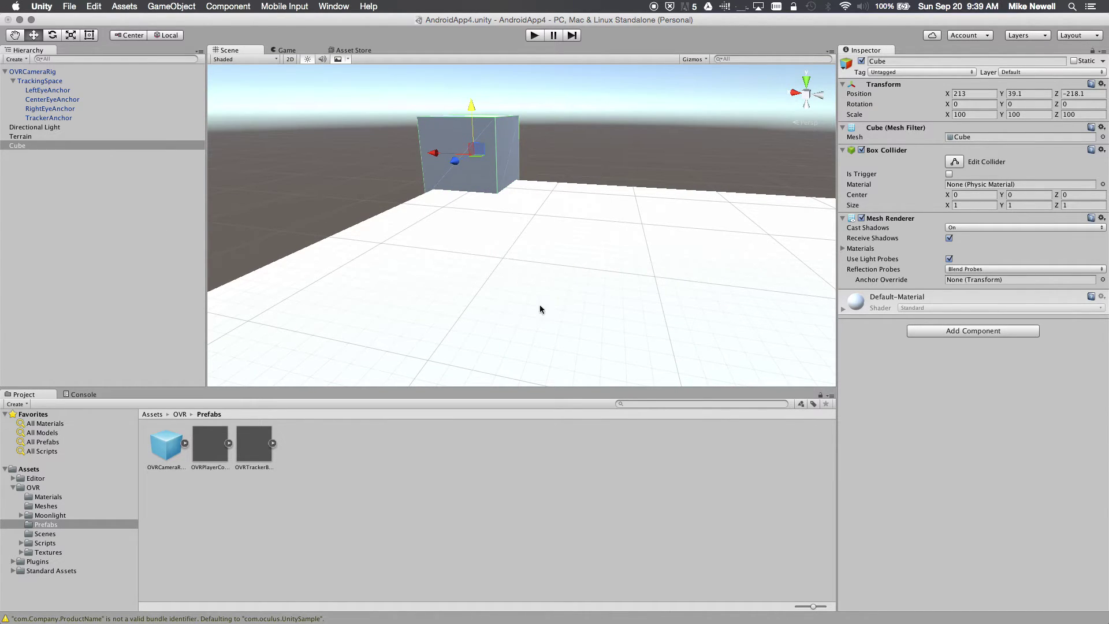
Step: Set the directional light's X and Y rotation to 0
left_click_drag(562, 268, 619, 222, "alt")
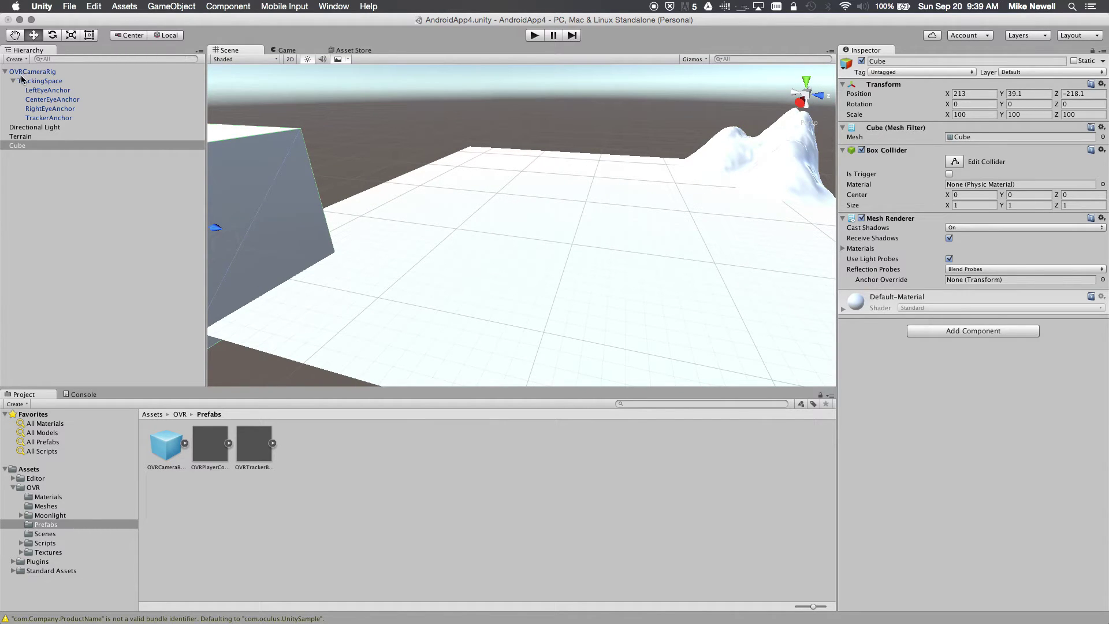
left_click(44, 128)
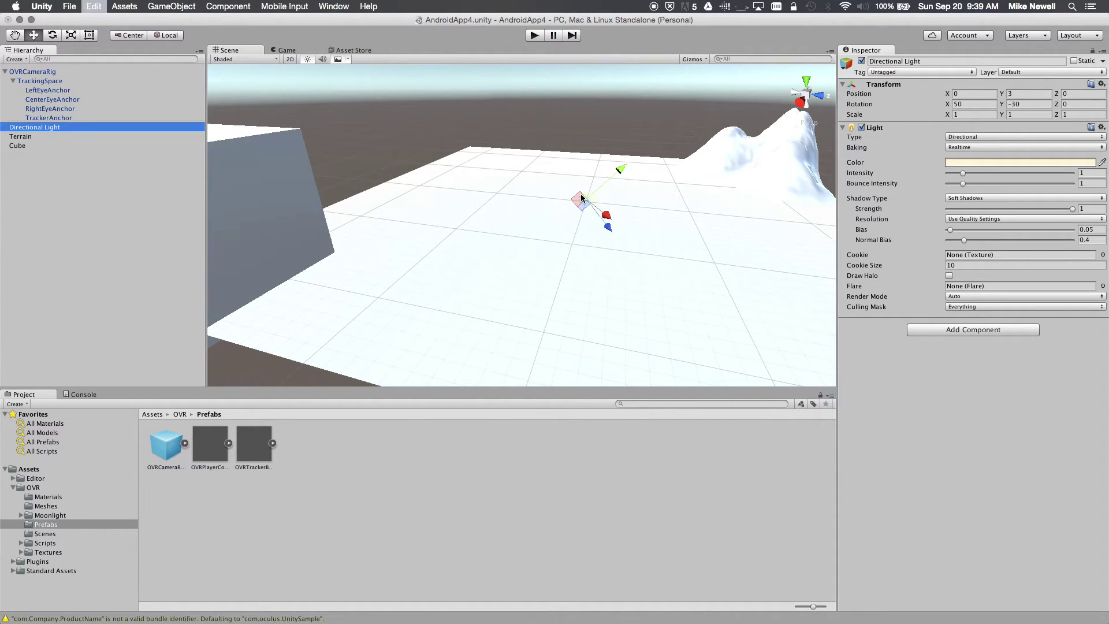
key("f")
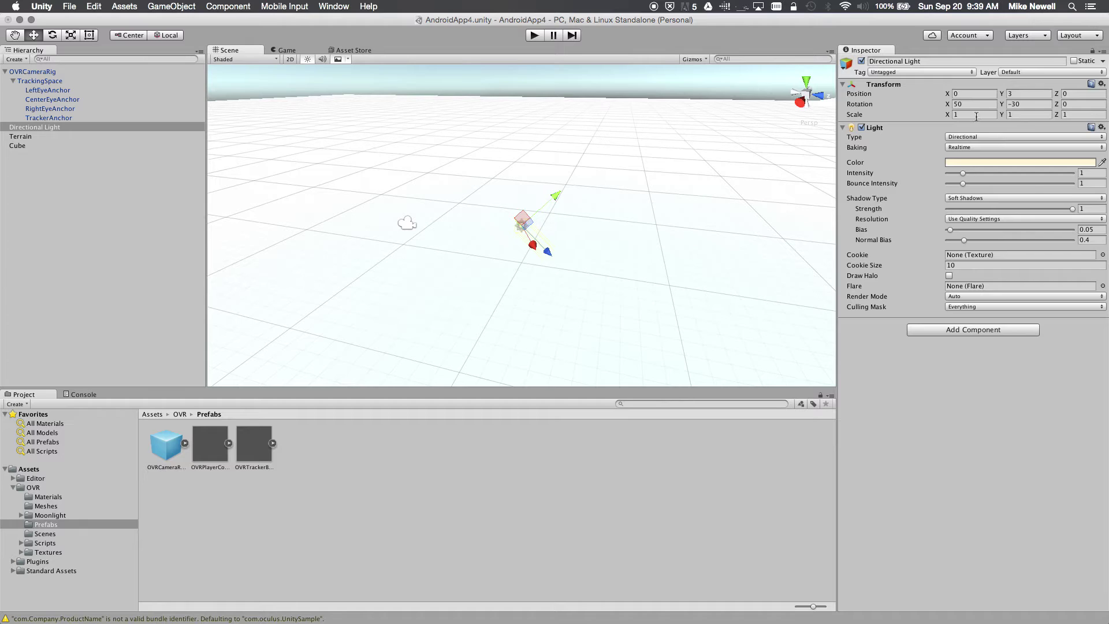
left_click(978, 105)
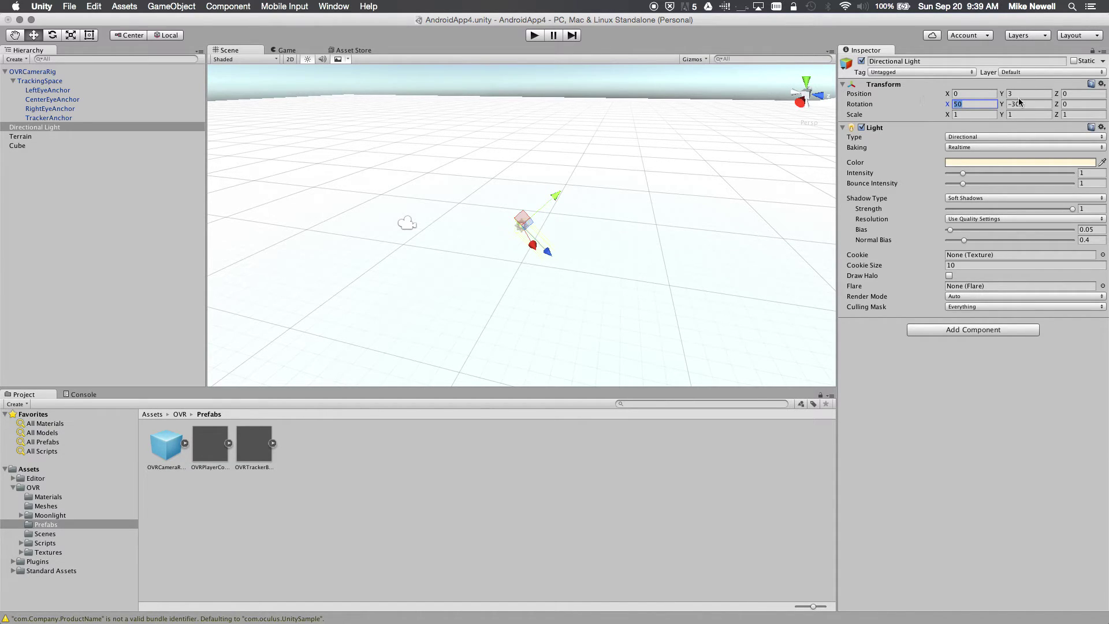
type("0")
key("Tab")
type("0")
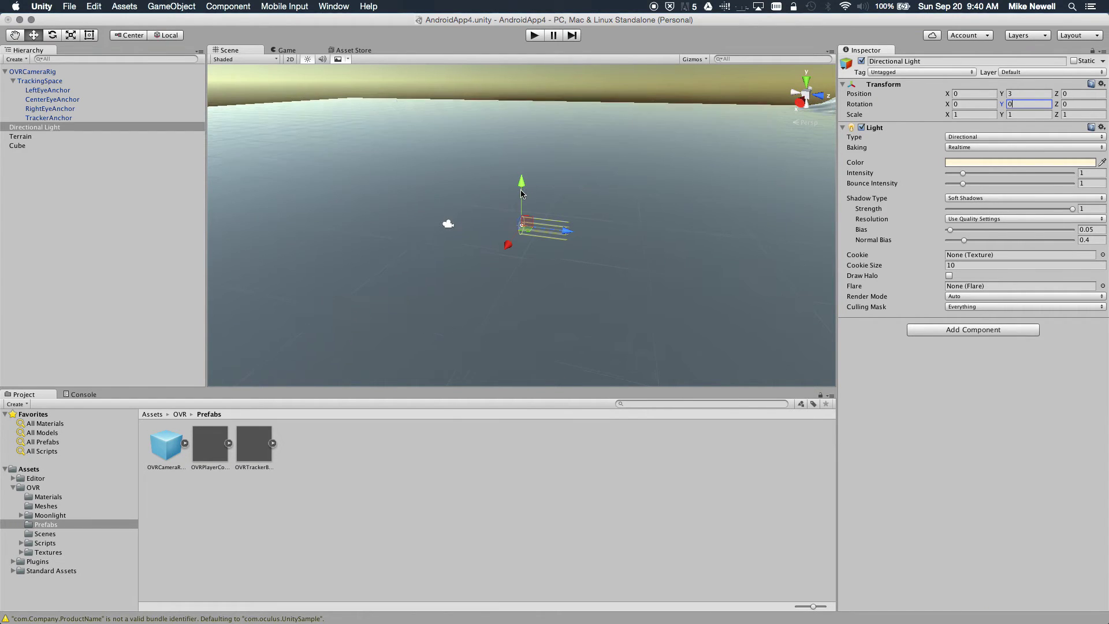
Step: Move the directional light high above and far back from the terrain, to about Y 3806 and Z -3472
scroll(504, 208, "down", 5)
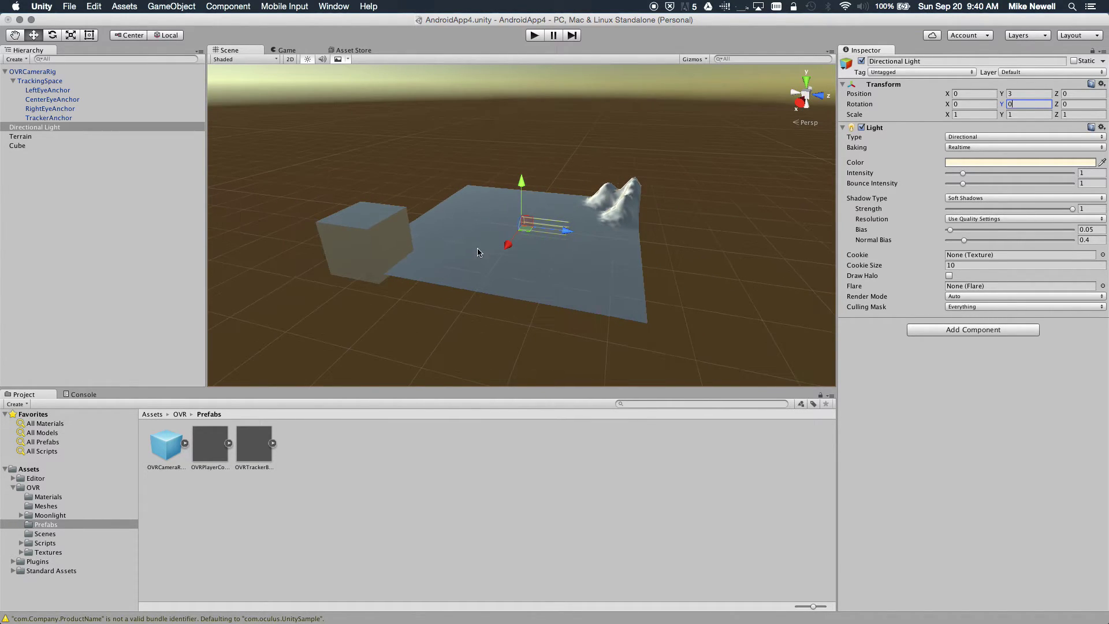
left_click_drag(504, 210, 254, 226, "alt")
left_click_drag(522, 184, 728, 134)
key("f")
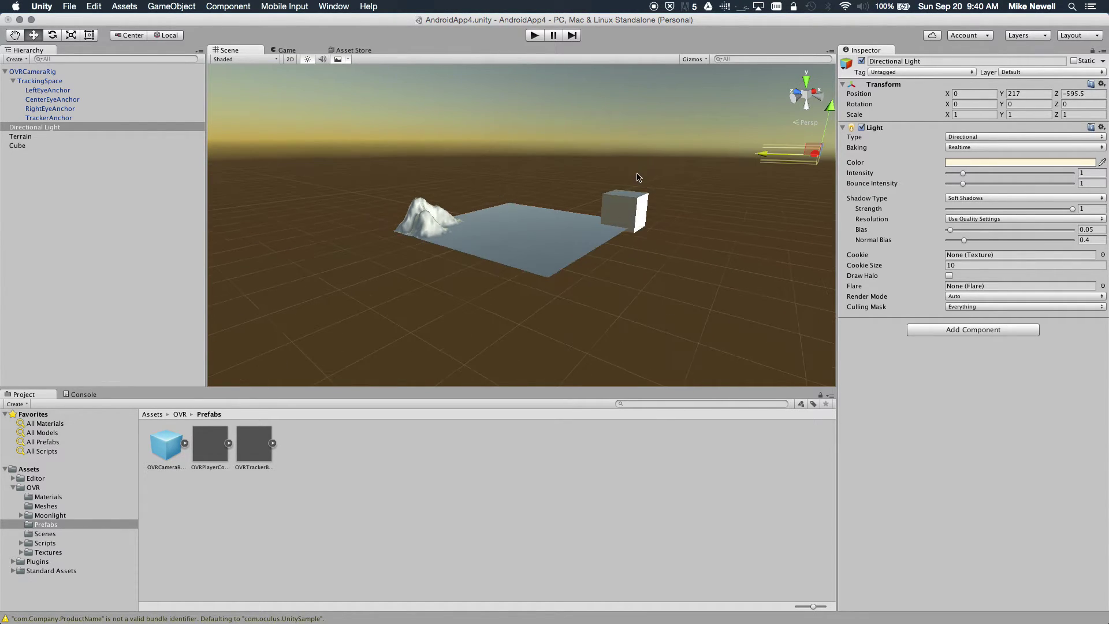
left_click_drag(512, 217, 619, 273)
key("f")
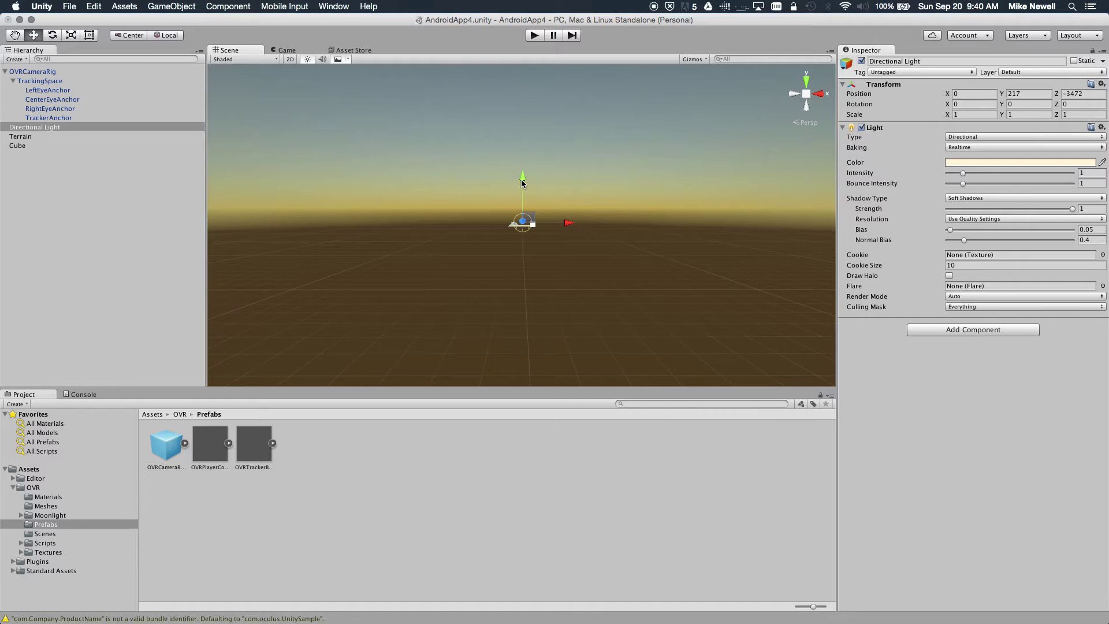
left_click_drag(522, 183, 500, 94)
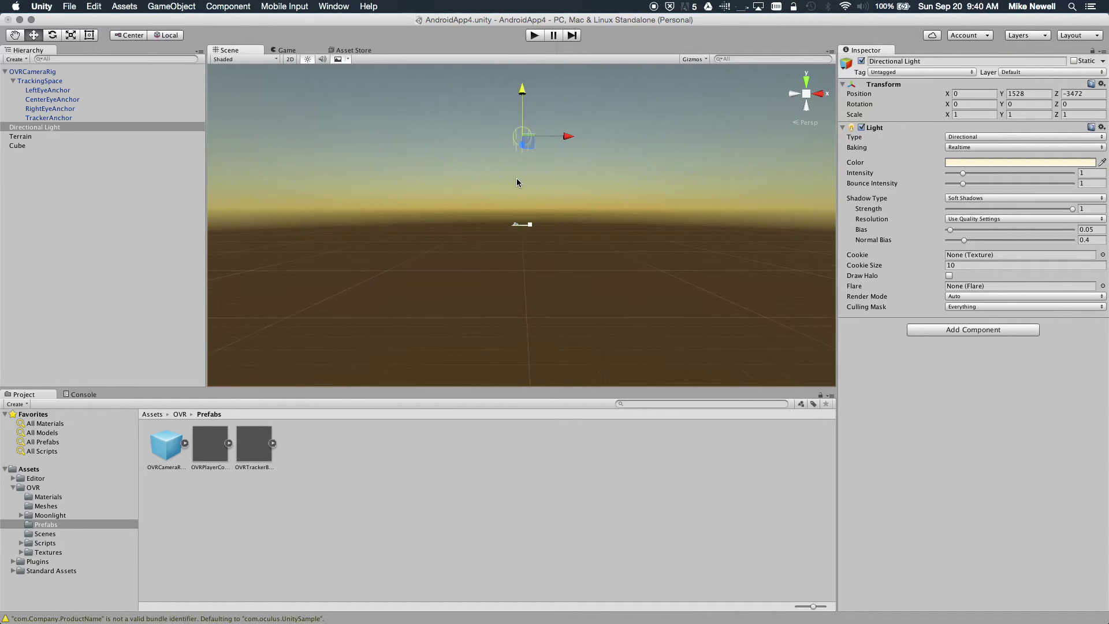
left_click_drag(509, 217, 522, 113, "alt")
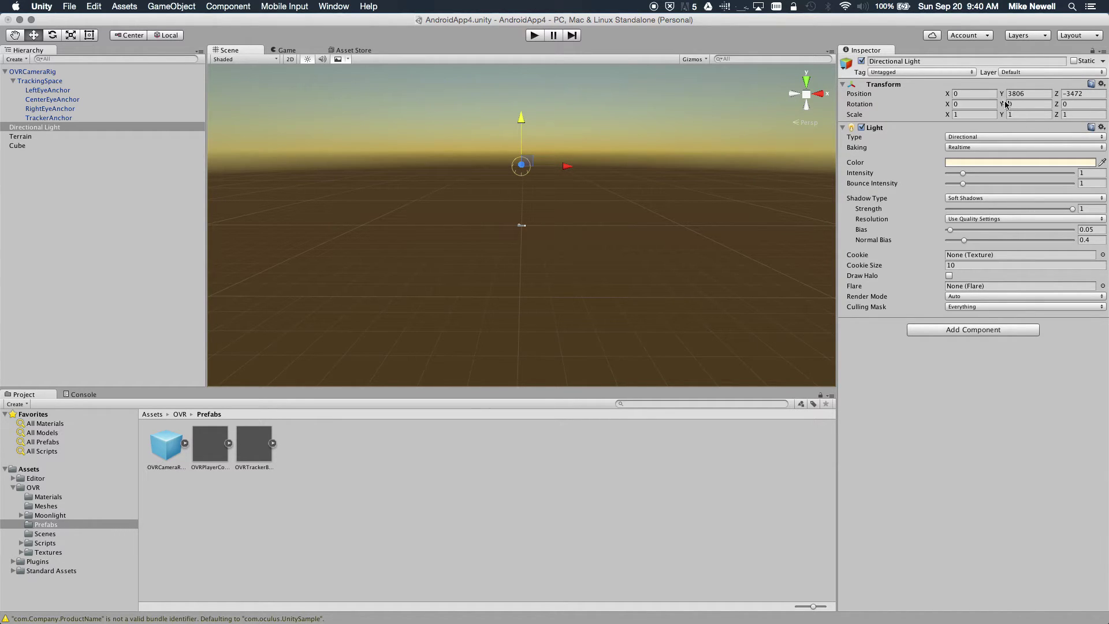
Step: Tilt the directional light down towards the terrain by setting its X rotation to about 47 degrees
left_click_drag(948, 106, 1103, 109)
left_click_drag(594, 216, 780, 177, "alt")
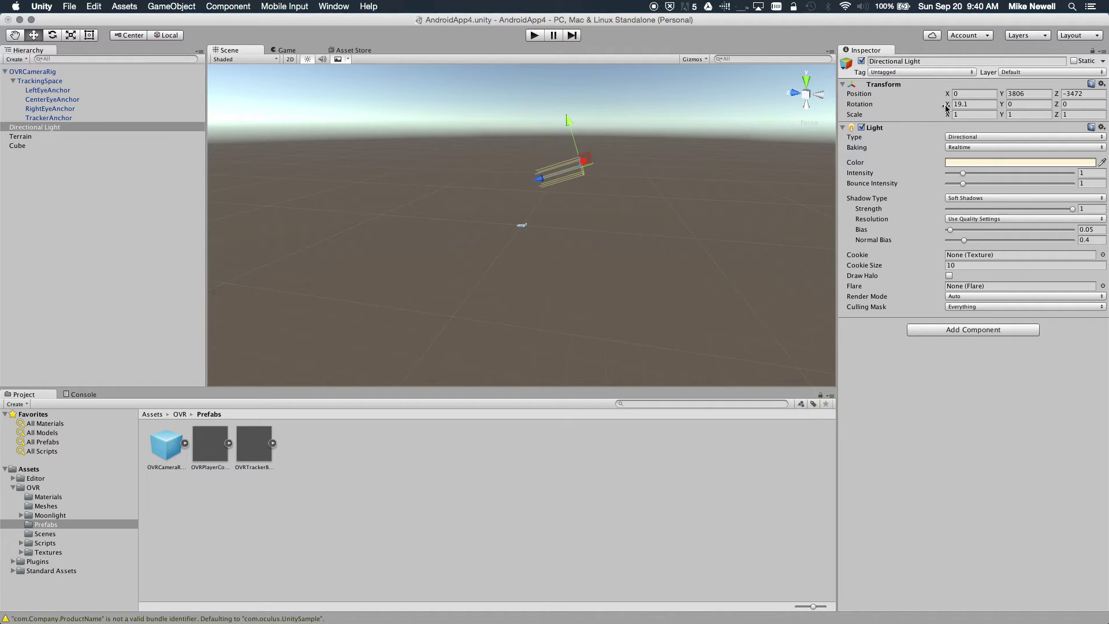
left_click_drag(947, 107, 1105, 96)
Step: Add SandAlbedo as the terrain's albedo texture for the Paint Texture tool
scroll(476, 209, "up", 10)
left_click_drag(388, 275, 218, 237, "alt")
left_click_drag(325, 226, 250, 275, "alt")
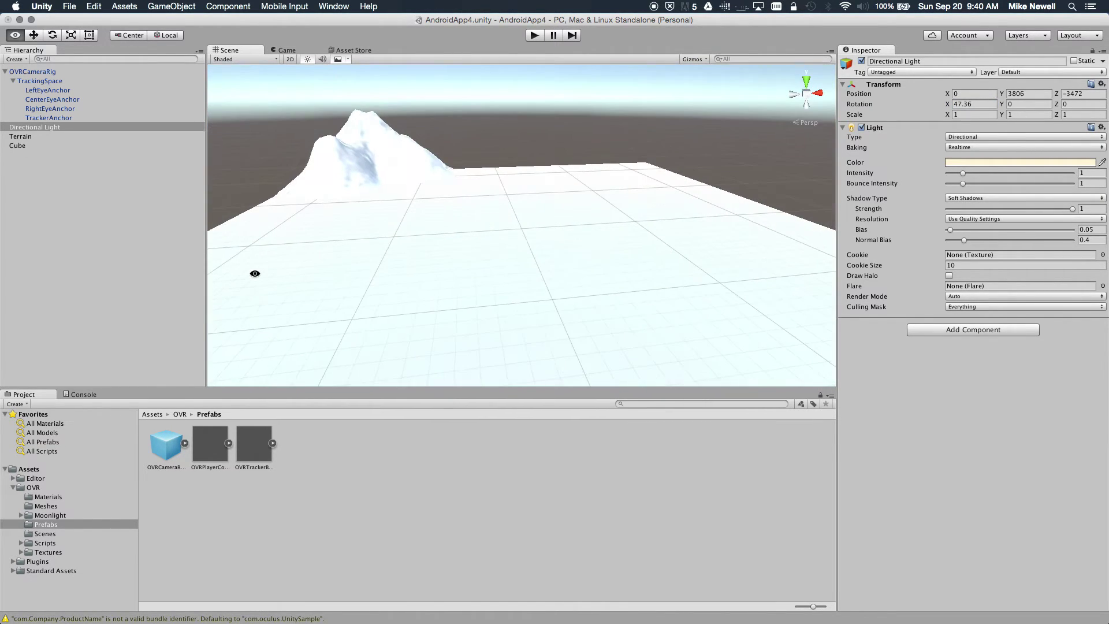
left_click(477, 206)
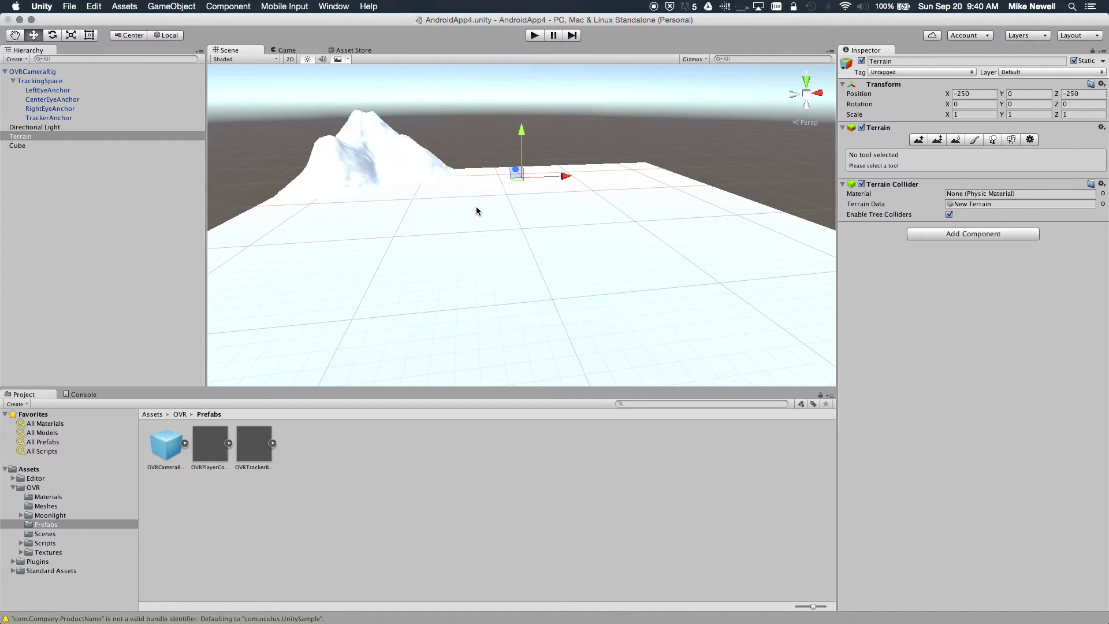
left_click(973, 141)
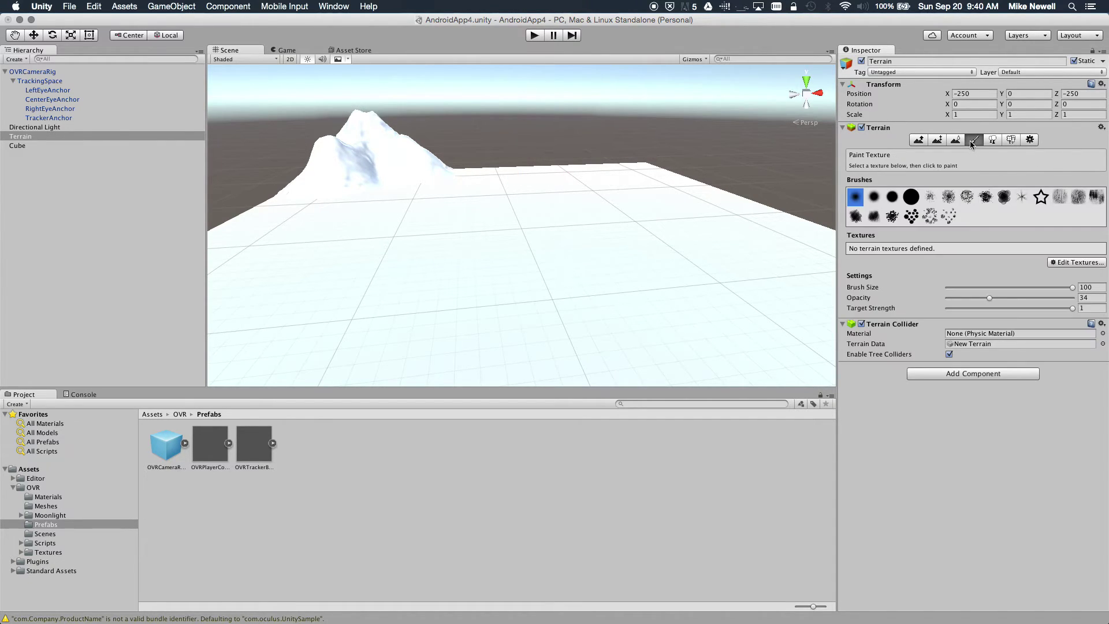
left_click(1054, 261)
left_click(1065, 269)
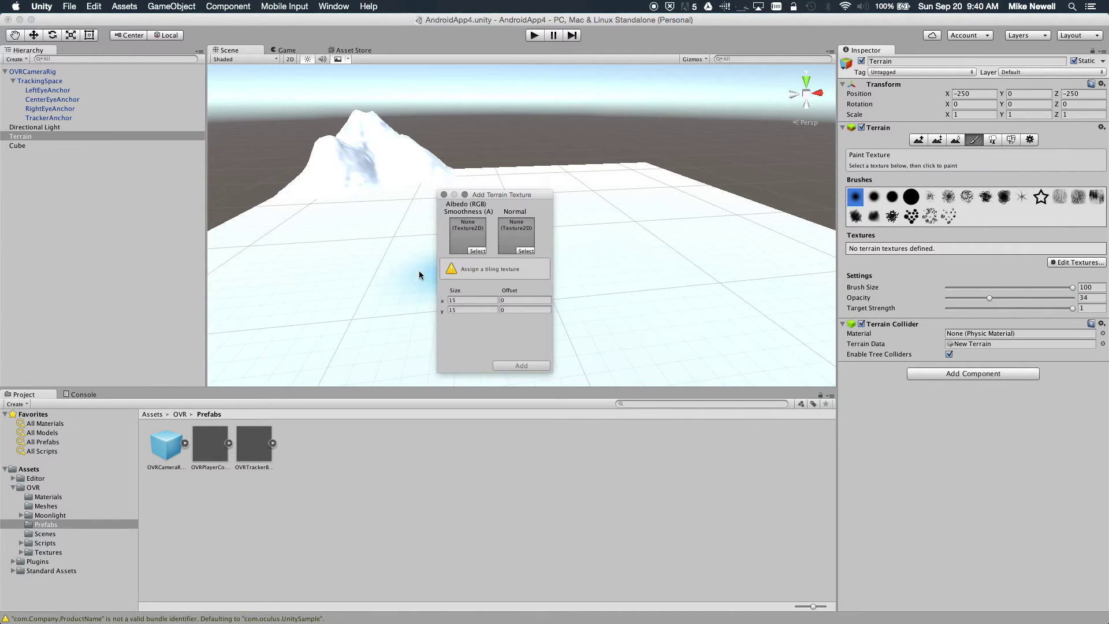
left_click(476, 251)
scroll(353, 270, "down", 5)
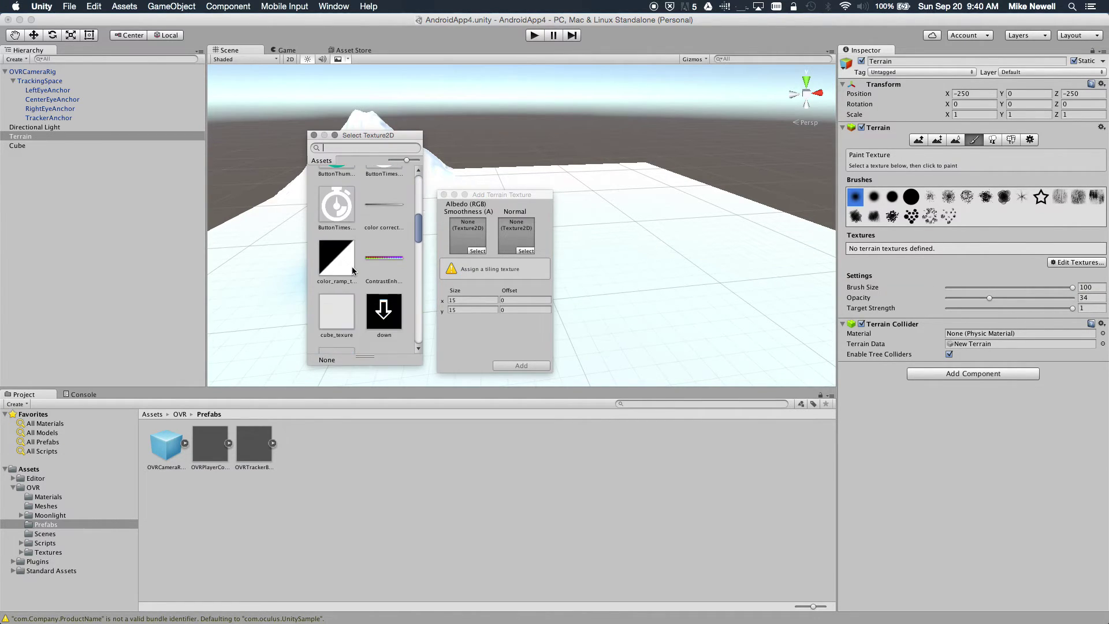
scroll(353, 270, "down", 10)
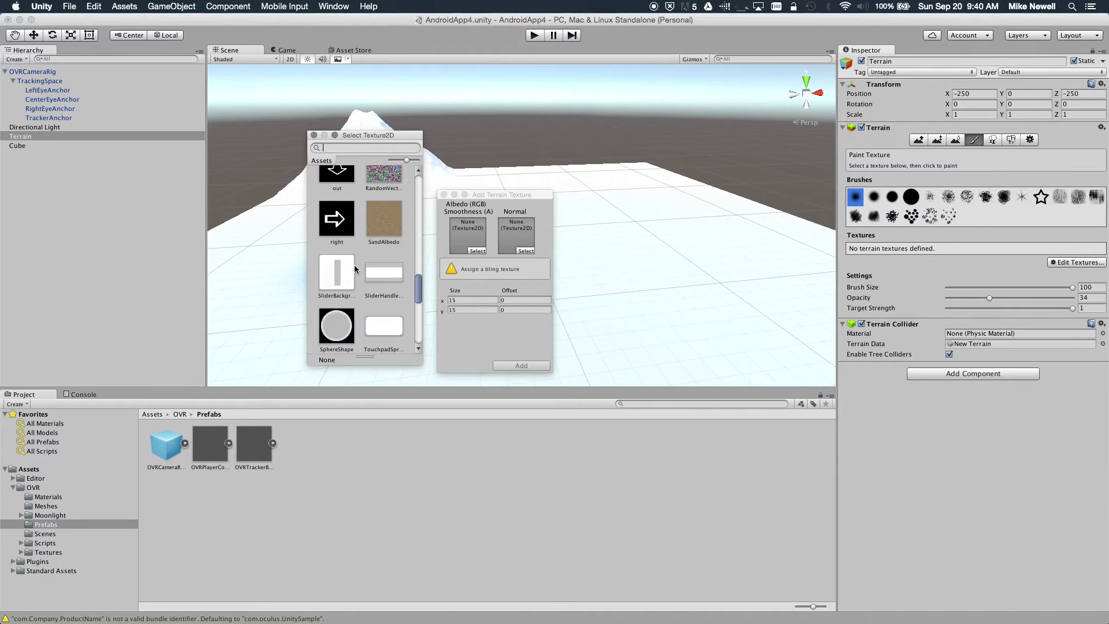
left_click(383, 219)
left_click(505, 365)
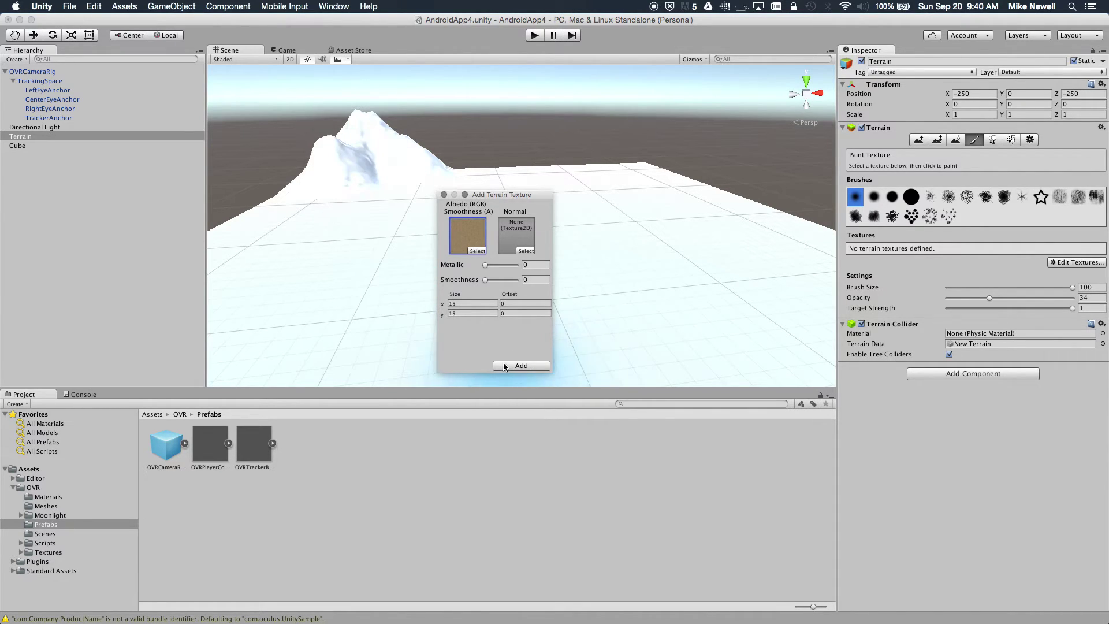
left_click(505, 365)
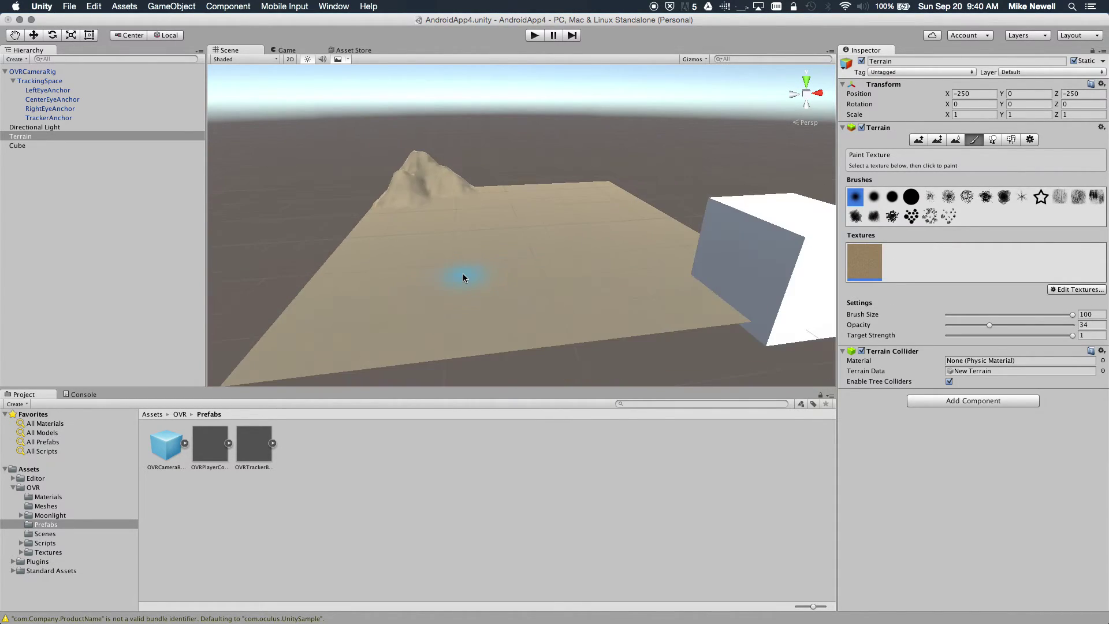
Step: Frame the OVRCameraRig and inspect its placement on the terrain relative to the mountain
left_click_drag(462, 273, 490, 273, "alt")
left_click(34, 72)
key("f")
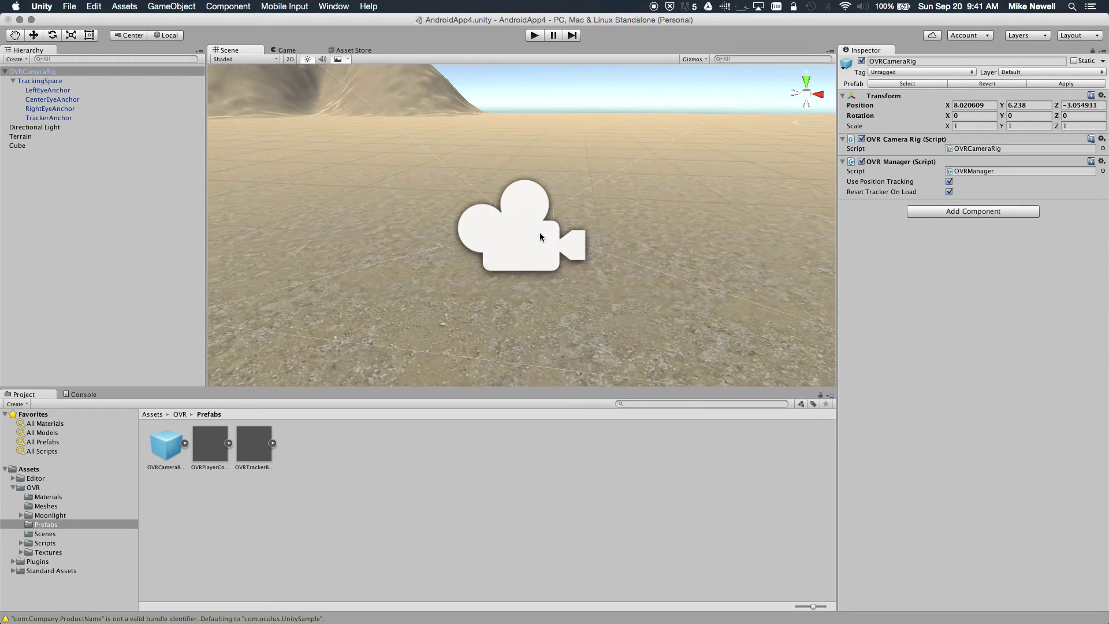
left_click_drag(453, 193, 593, 143, "alt")
scroll(570, 161, "down", 5)
left_click_drag(574, 238, 843, 256, "alt")
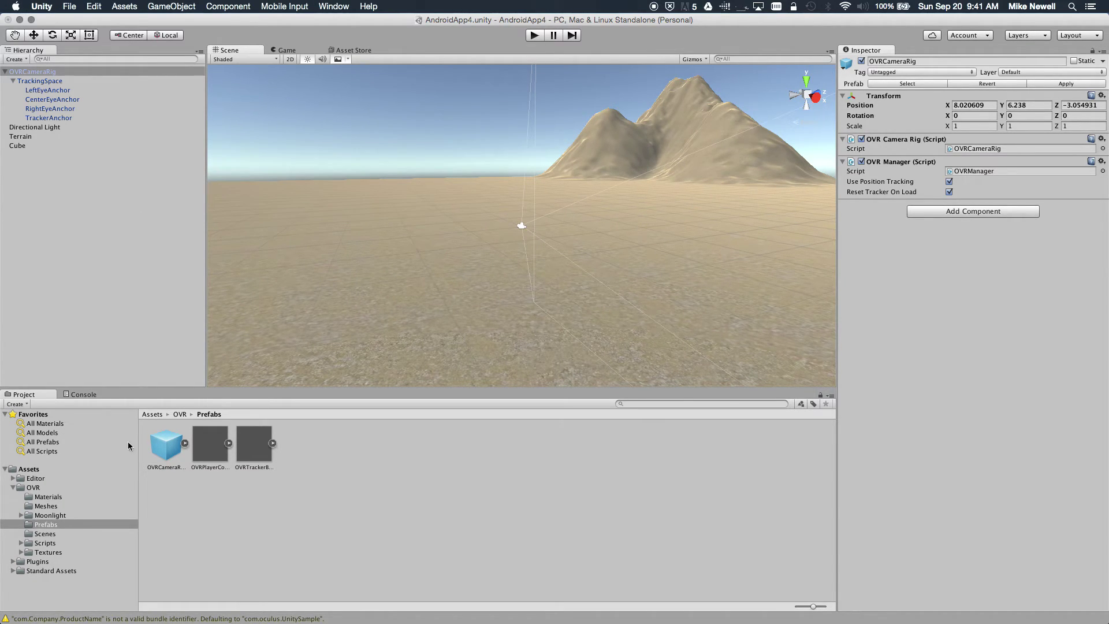
Step: Check the Oculus signature file in the project's Plugins/Android/assets folder
left_click(48, 561)
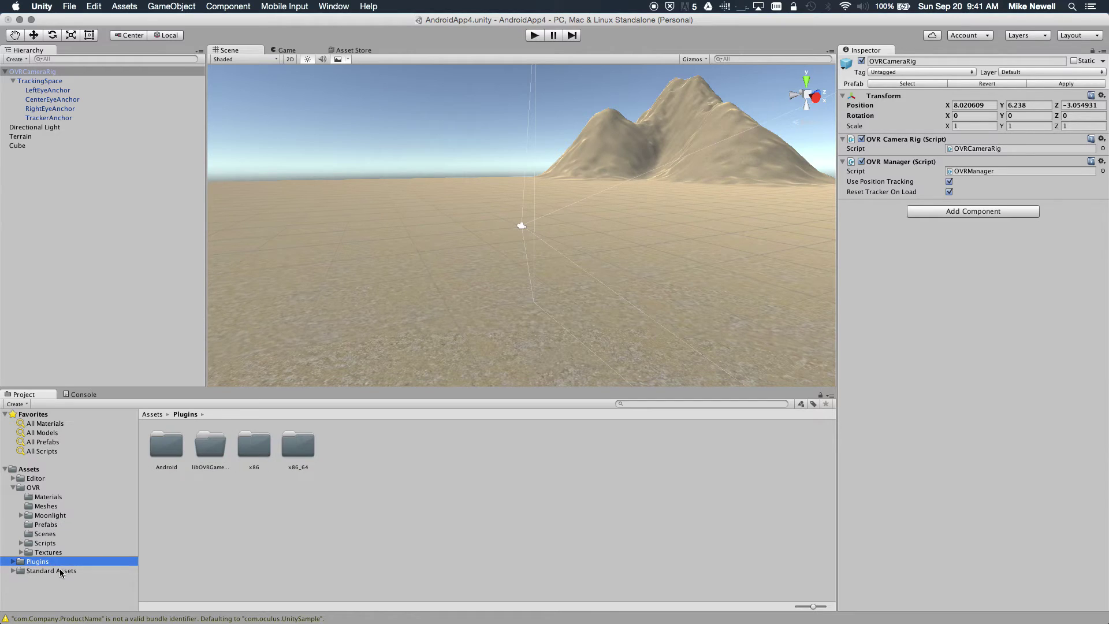
double_click(166, 453)
left_click(171, 452)
double_click(171, 452)
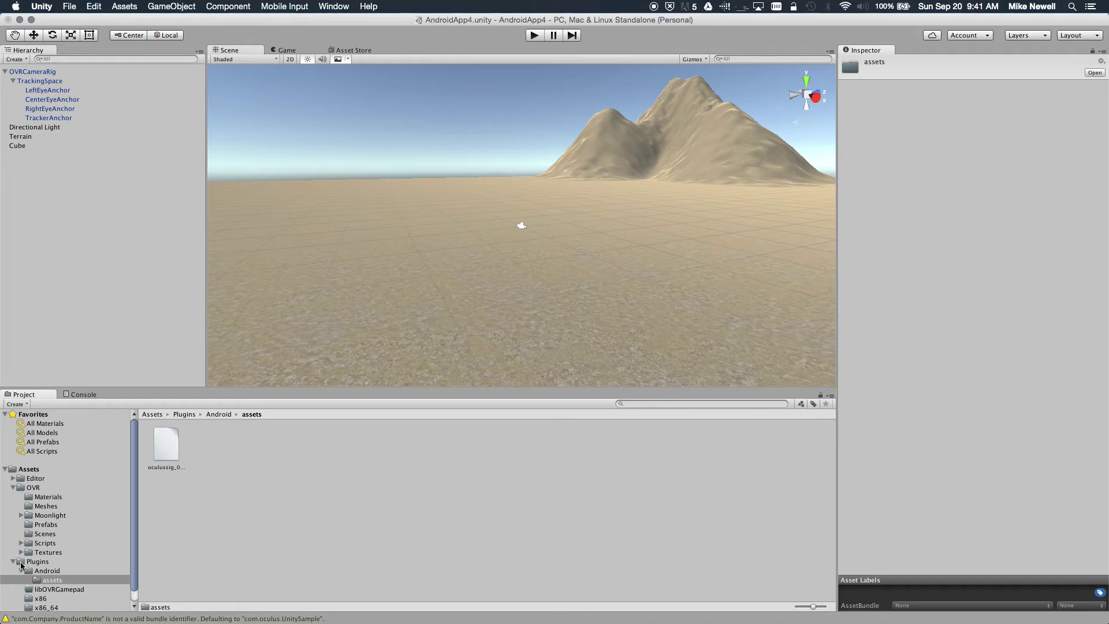
Step: Open the project's Player settings to review the Android configuration
left_click(123, 7)
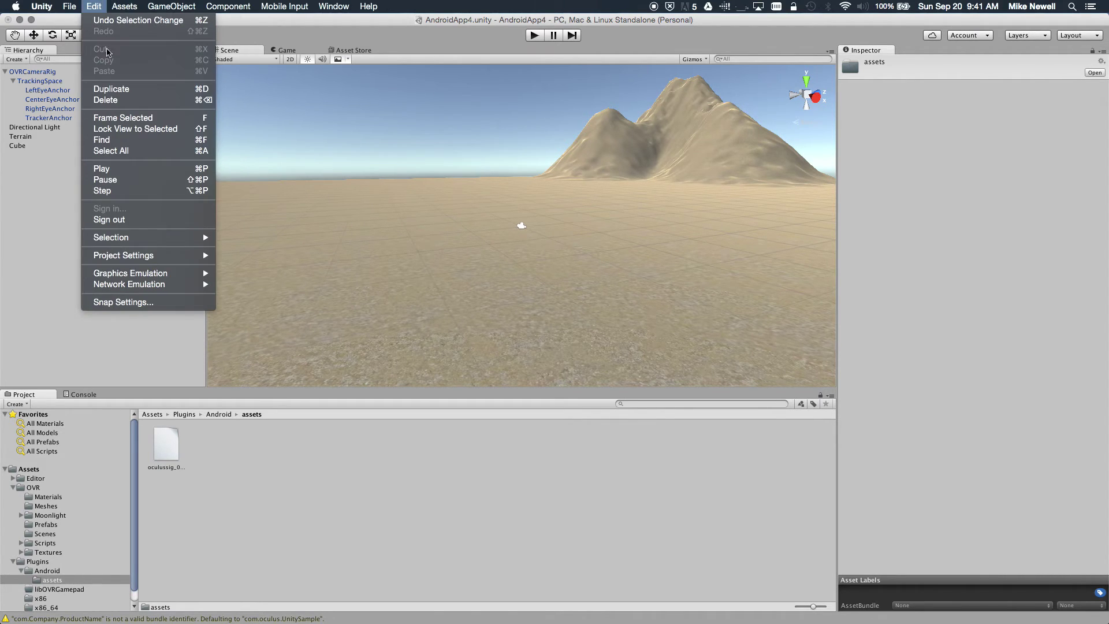
mouse_move(123, 255)
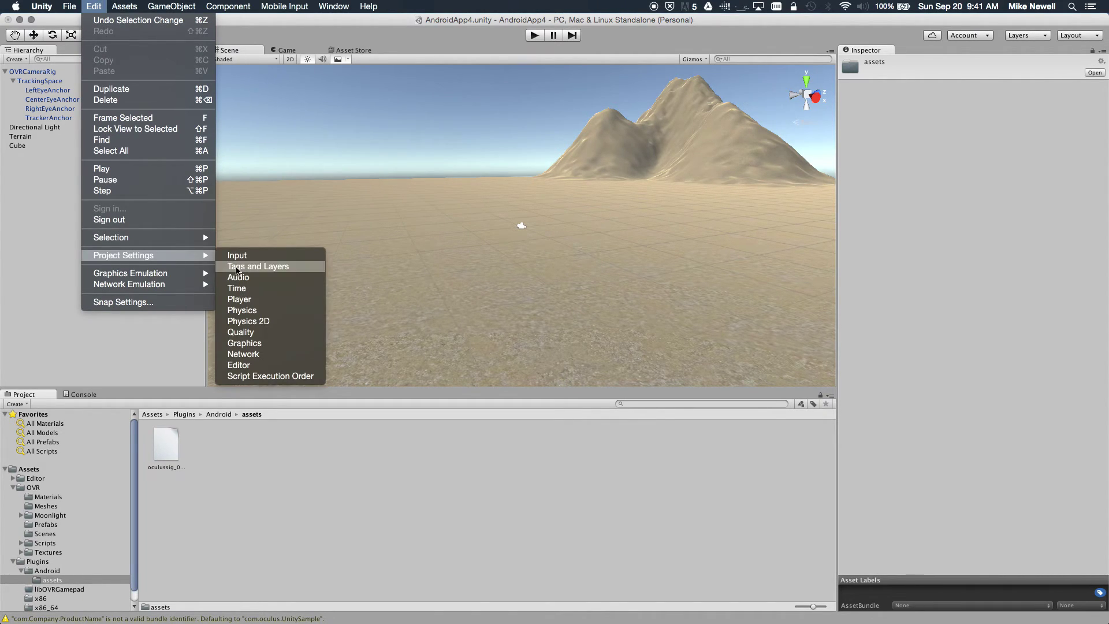
left_click(242, 302)
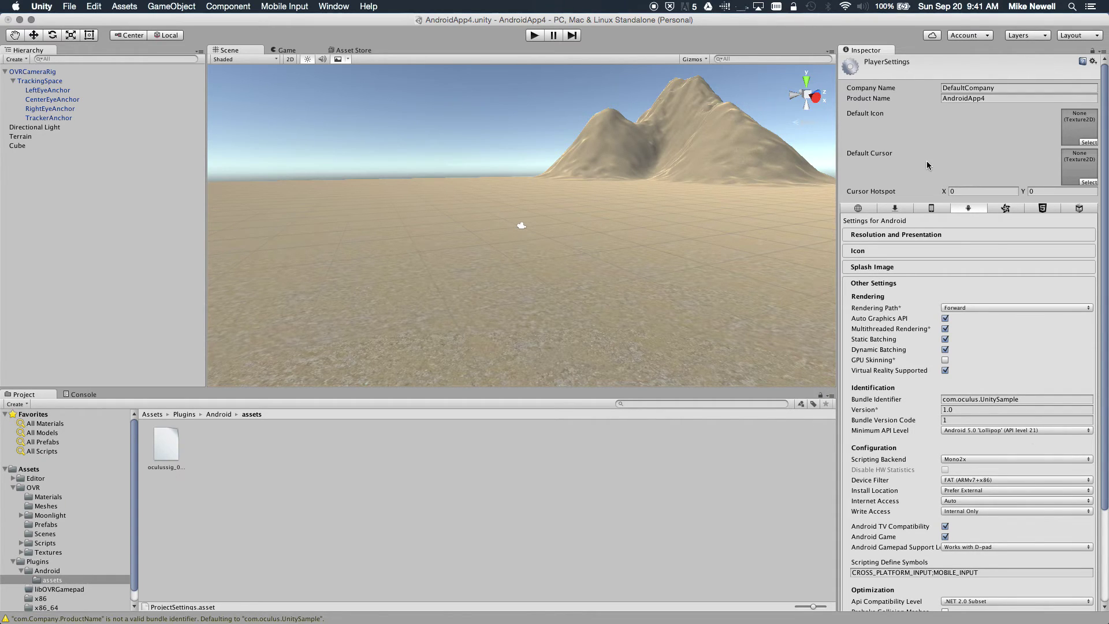
Step: In the Build Settings, choose the Android platform and set its texture compression to ETC2 (GLES 3.0)
left_click(69, 6)
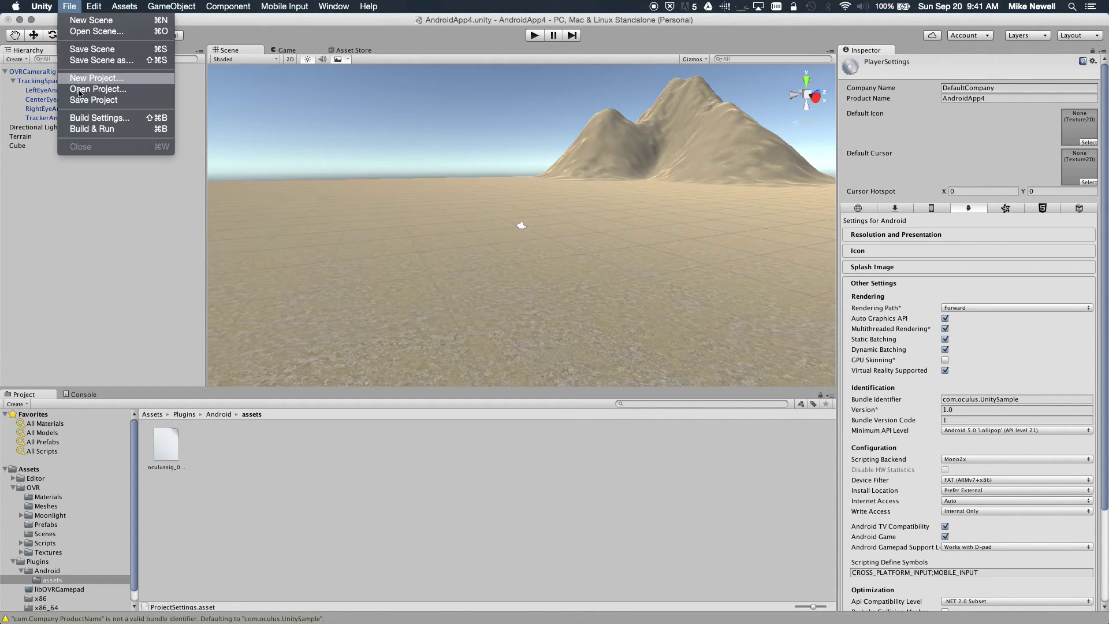
left_click(90, 117)
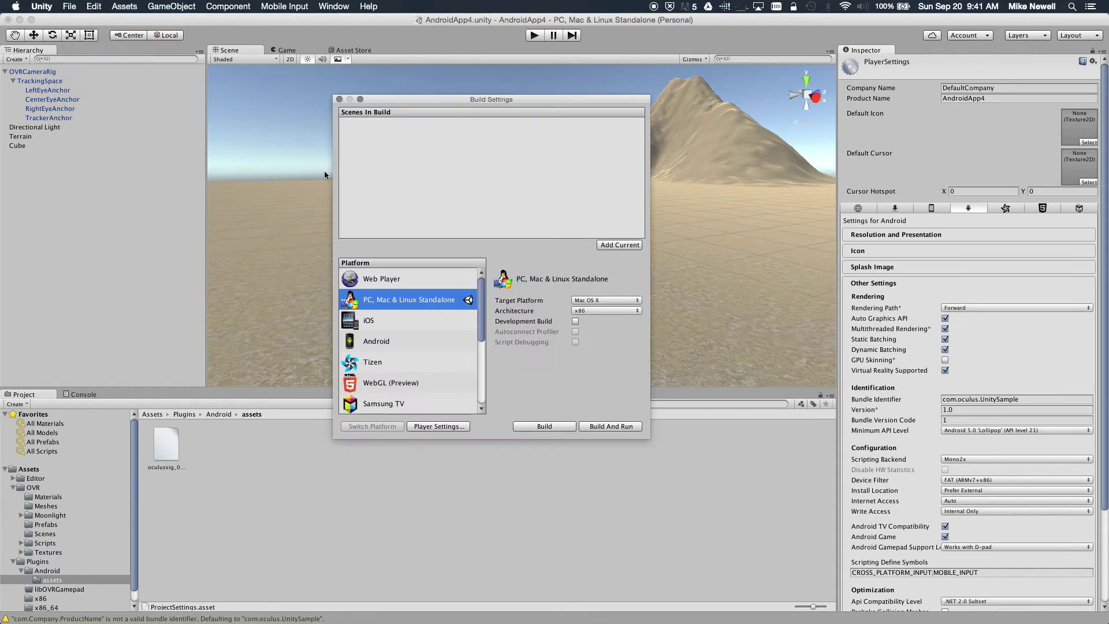
left_click(403, 342)
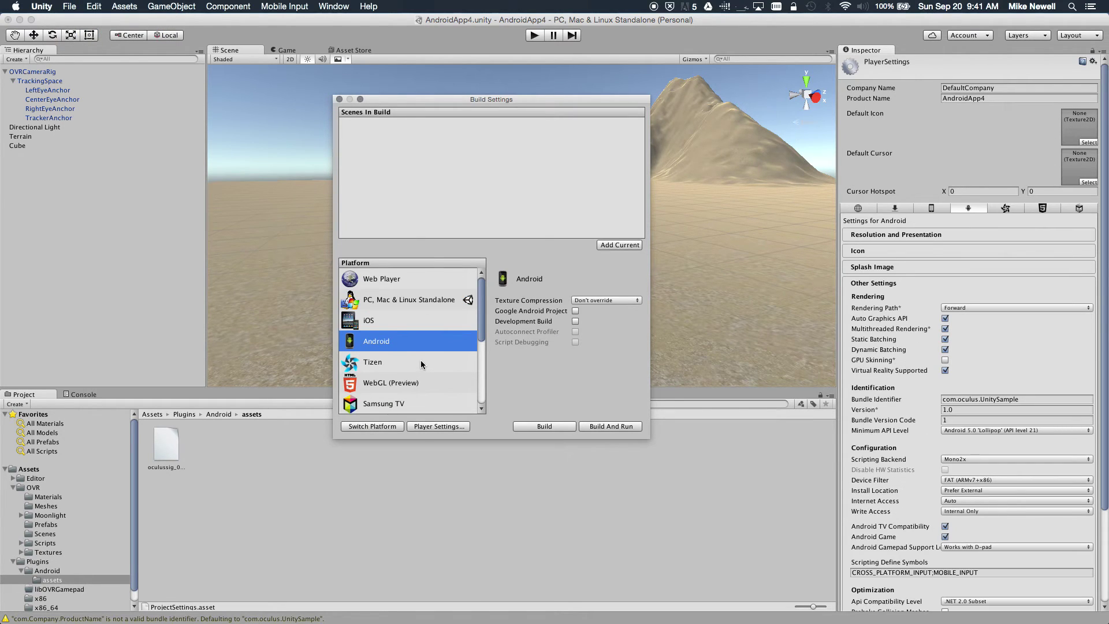
left_click(631, 300)
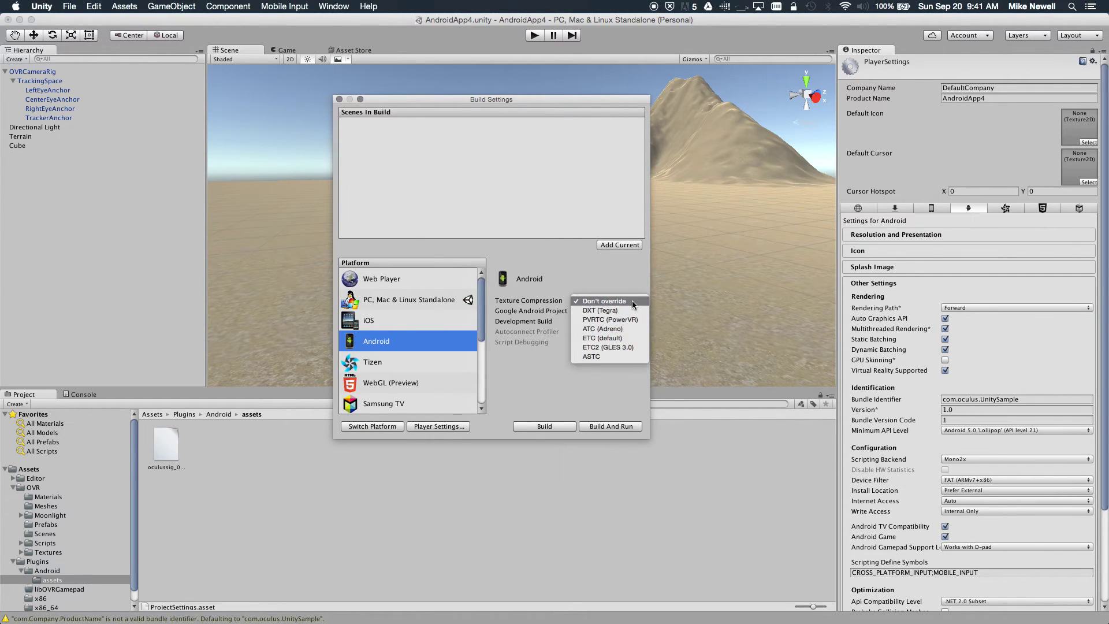
left_click(639, 348)
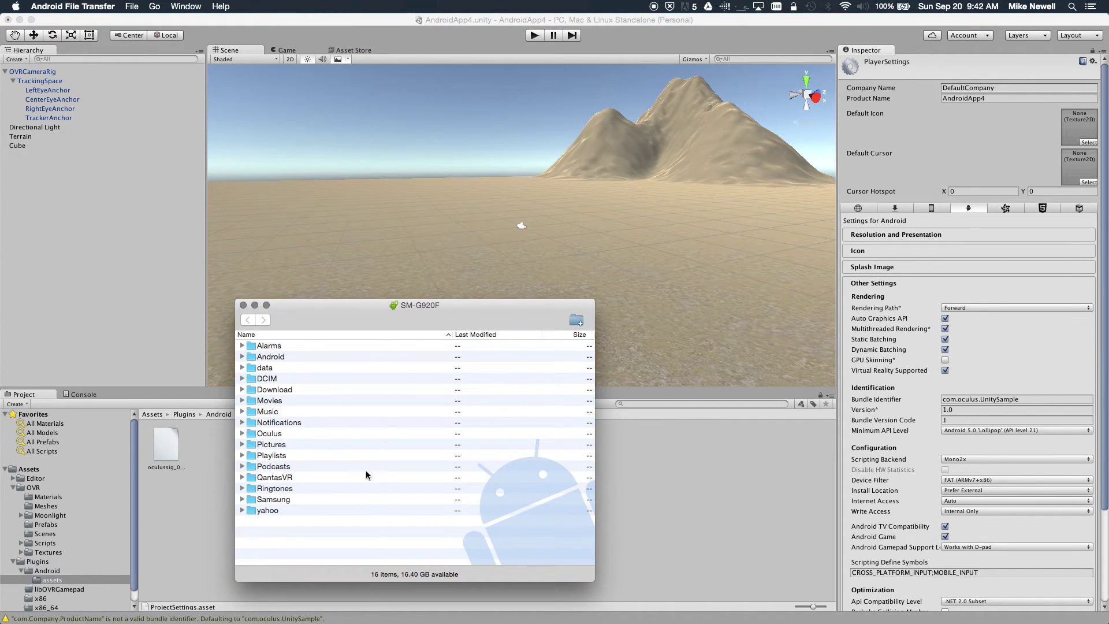
Step: Build and run the Android app, saving it as androidApp4.apk in the AndroidApp4 folder
left_click(411, 94)
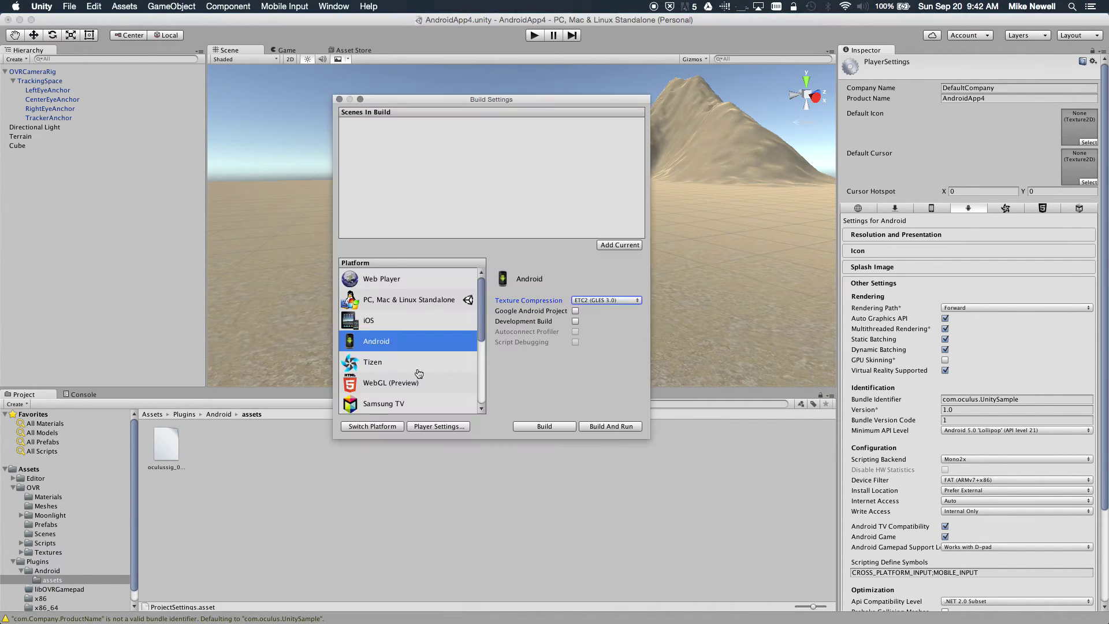
left_click_drag(411, 98, 198, 32)
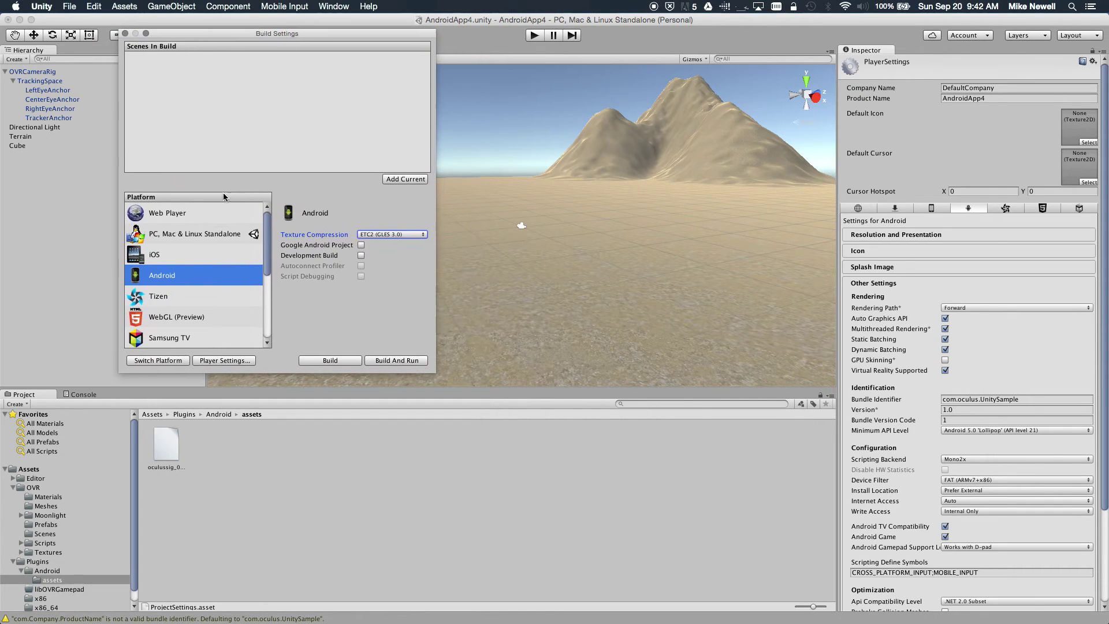
left_click(401, 361)
type("androidApp4.apk")
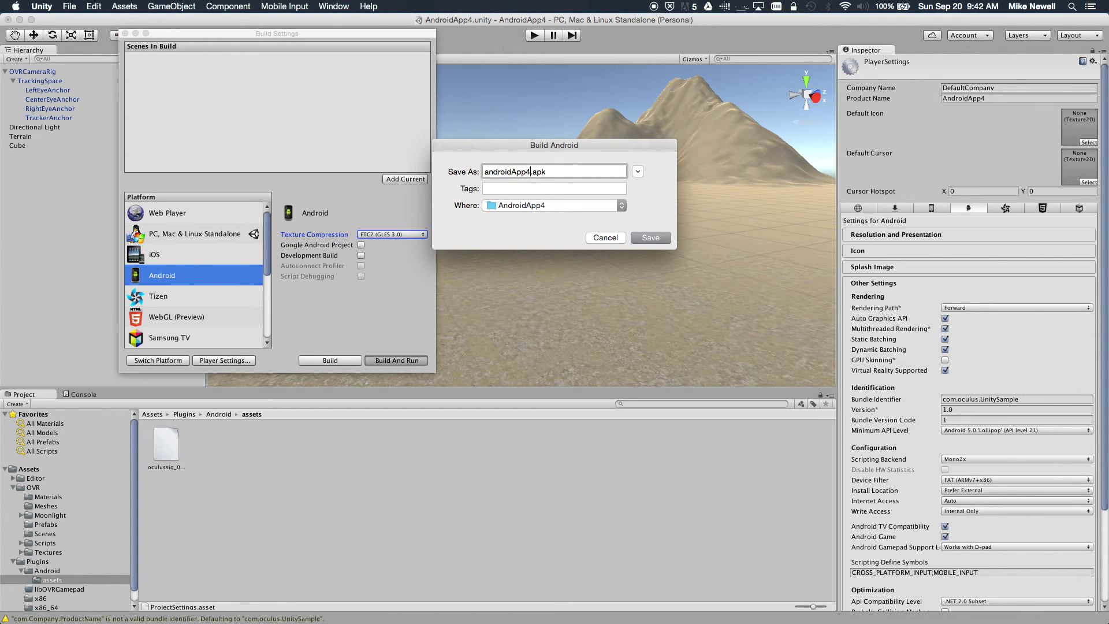
key("Return")
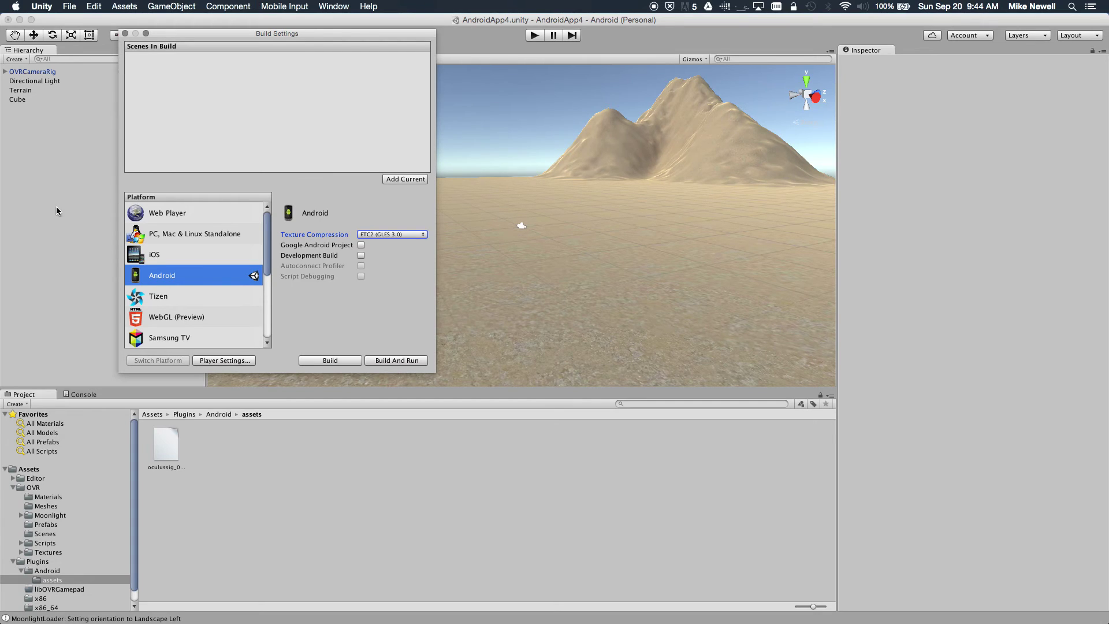
Step: Close the Build Settings and check the Console log for build messages
left_click(137, 392)
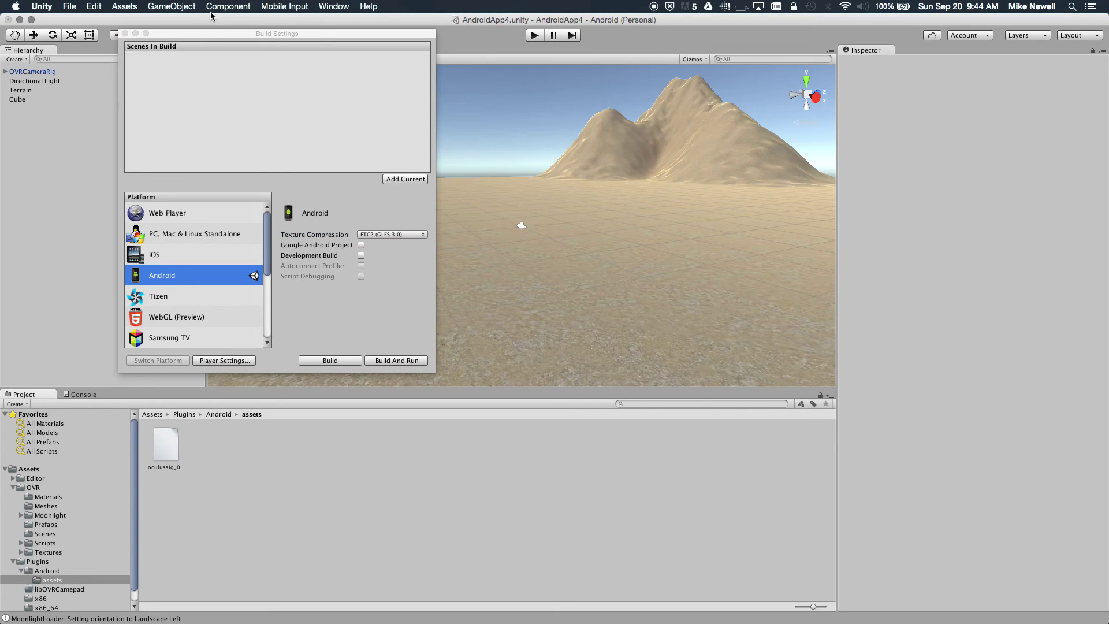
left_click(125, 33)
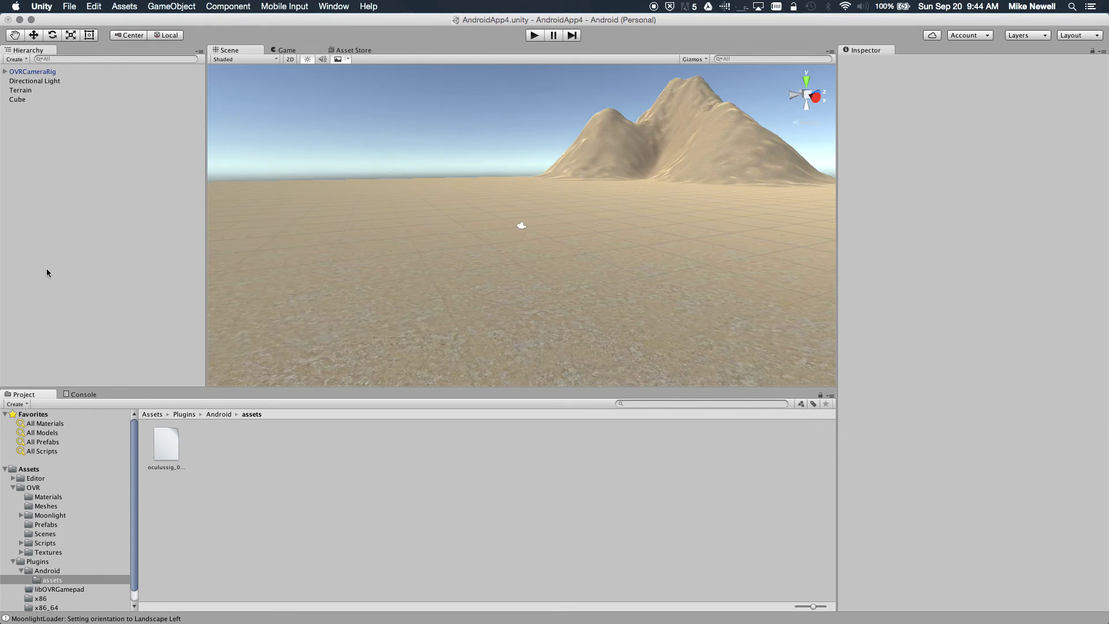
left_click(75, 394)
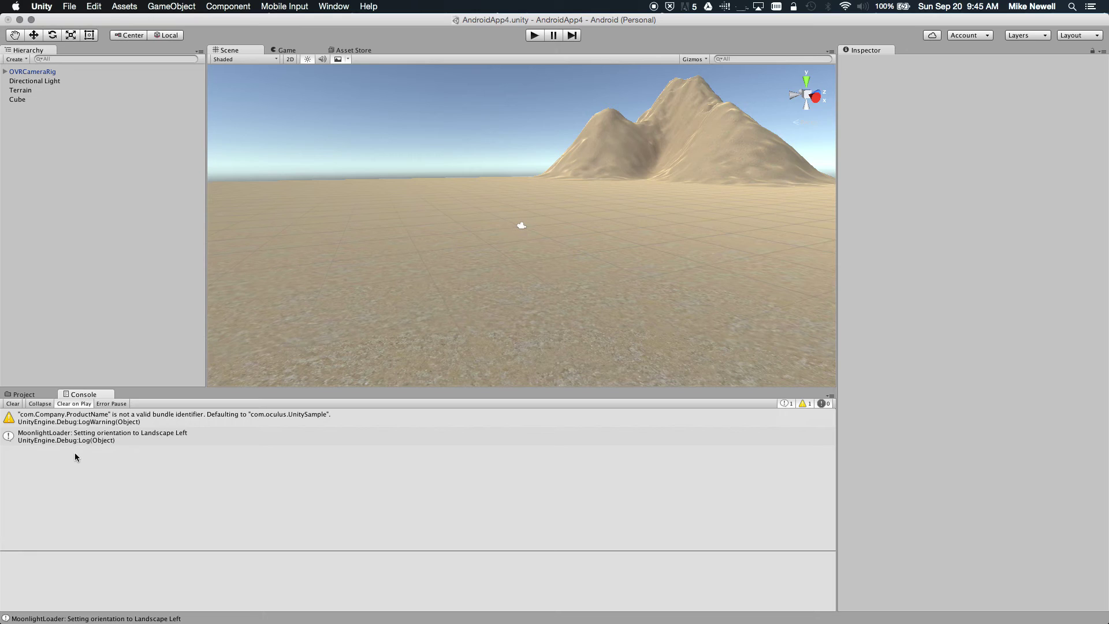